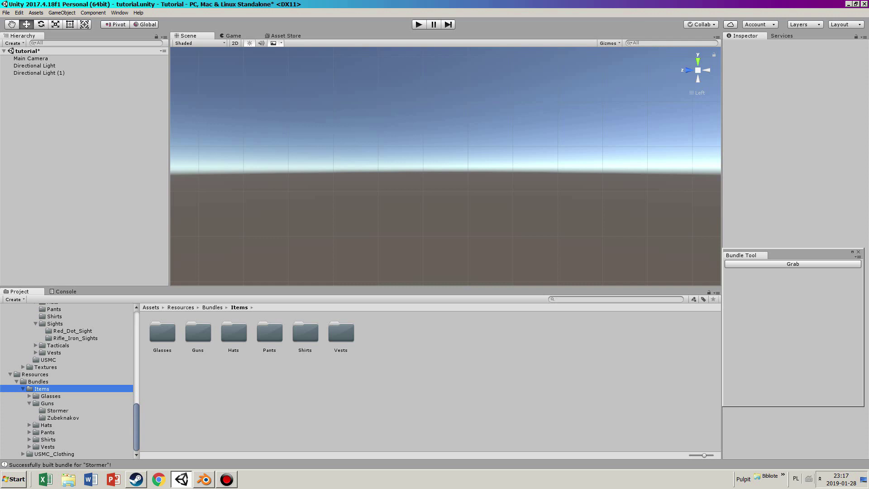
- Open the Bundles/Sources/Examples folder of the Unturned installation in the file explorer
click(68, 479)
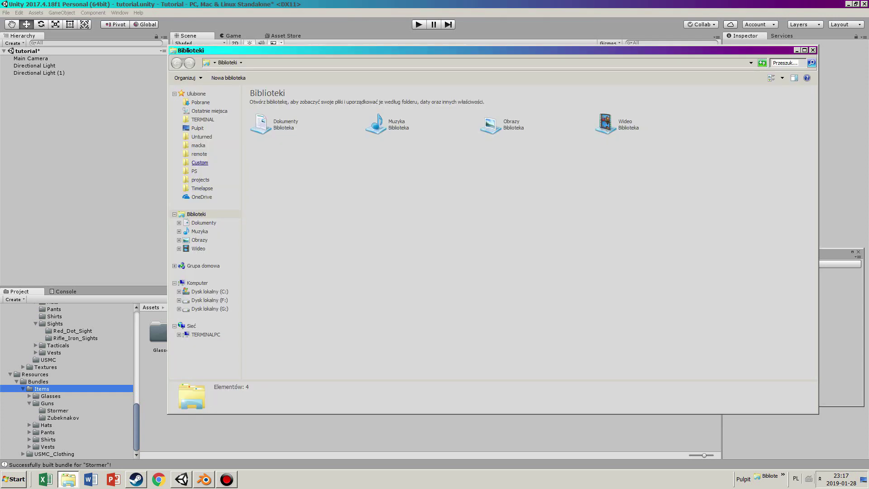
click(201, 137)
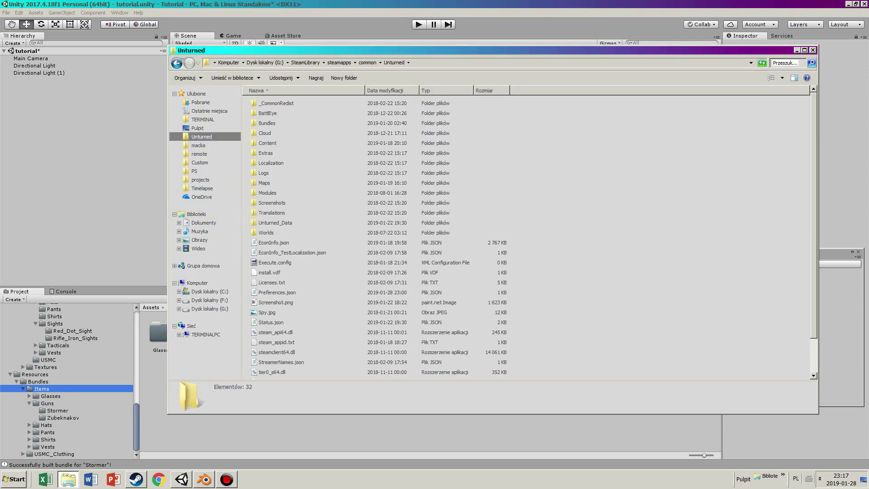
double_click(267, 123)
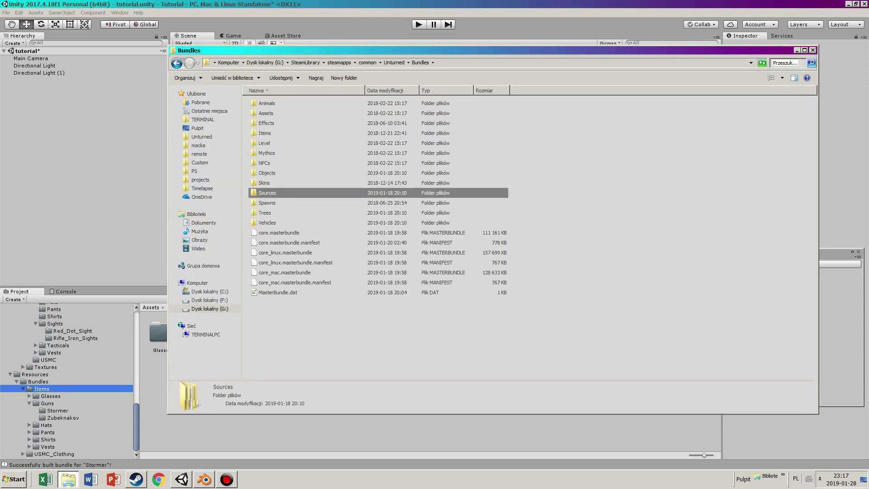
double_click(267, 193)
double_click(267, 123)
scroll(307, 219, down, 4)
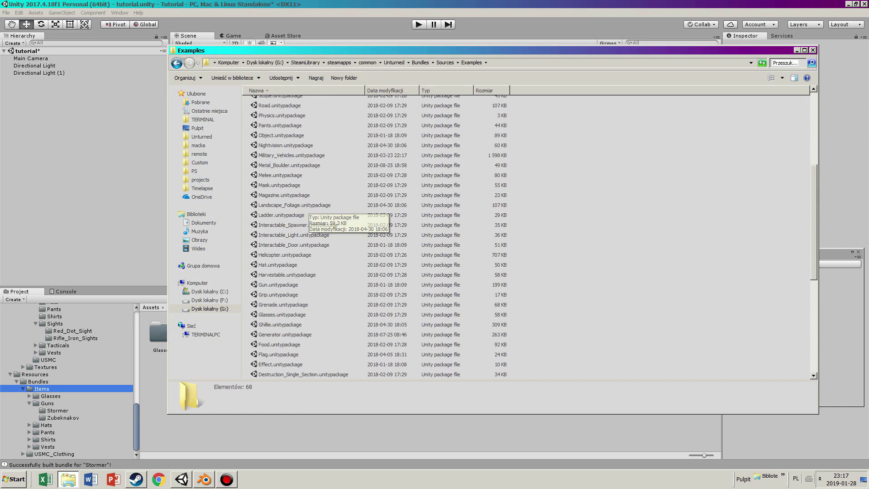
- Import the contents of Sight.unitypackage into the Unity project
key(s)
key(s)
key(s)
key(s)
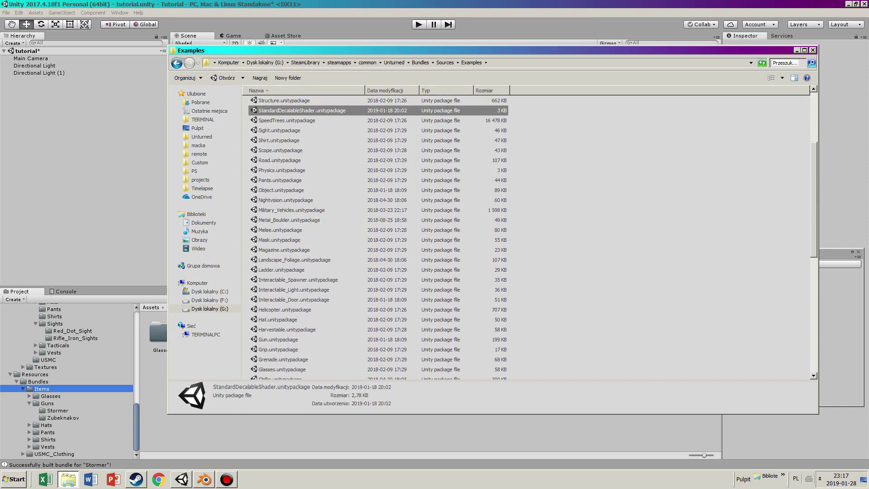
key(Return)
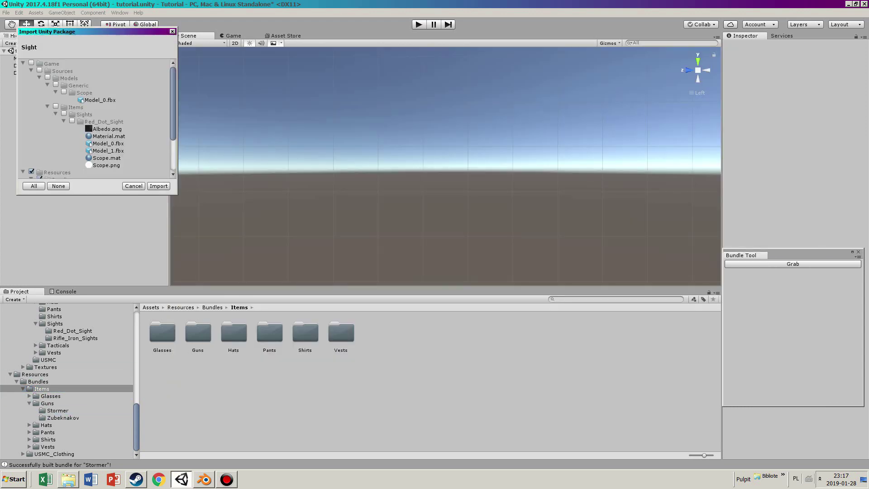
key(Return)
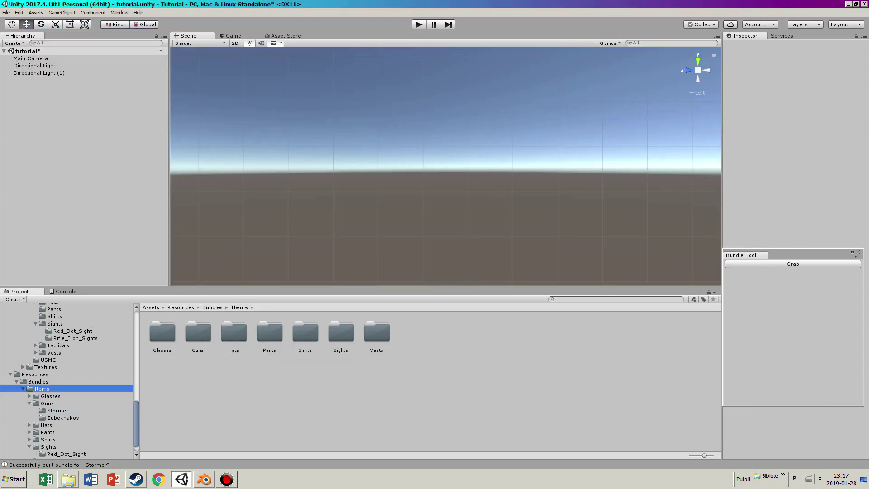
- Duplicate the Red_Dot_Sight folder in Resources/Bundles/Items/Sights
key(alt+Tab)
key(alt+Tab)
key(alt+Tab)
key(alt+Tab)
scroll(66, 380, down, 1)
click(66, 439)
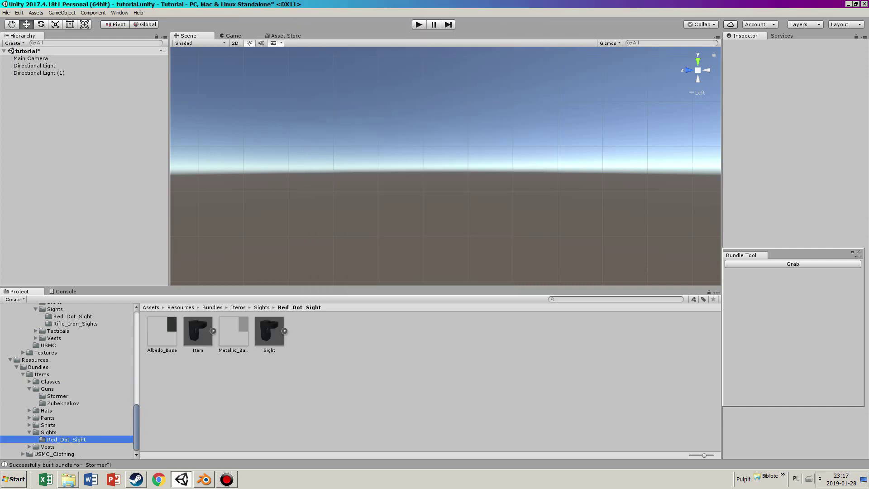
key(ctrl+d)
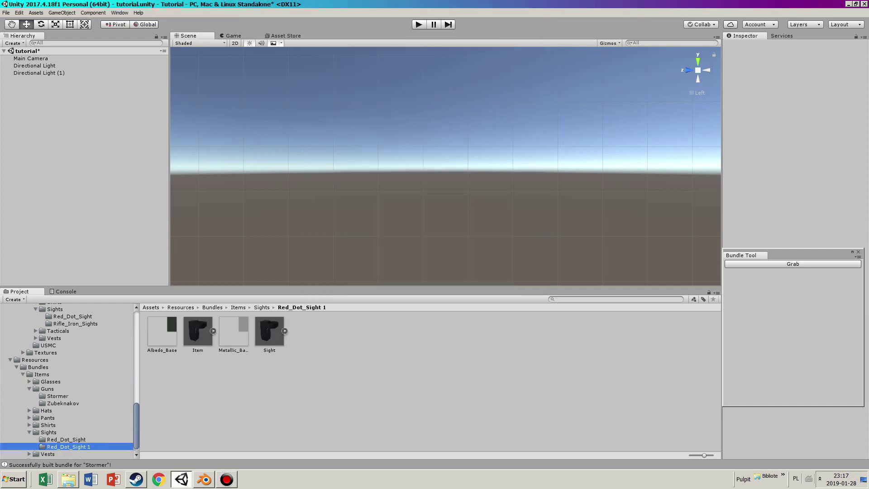
- Rename the duplicated sight folder to Circle_Sight
key(F2)
key(End)
key(BackSpace)
key(BackSpace)
key(BackSpace)
key(BackSpace)
key(BackSpace)
key(BackSpace)
key(BackSpace)
key(BackSpace)
key(BackSpace)
key(BackSpace)
key(BackSpace)
key(BackSpace)
key(BackSpace)
key(BackSpace)
key(BackSpace)
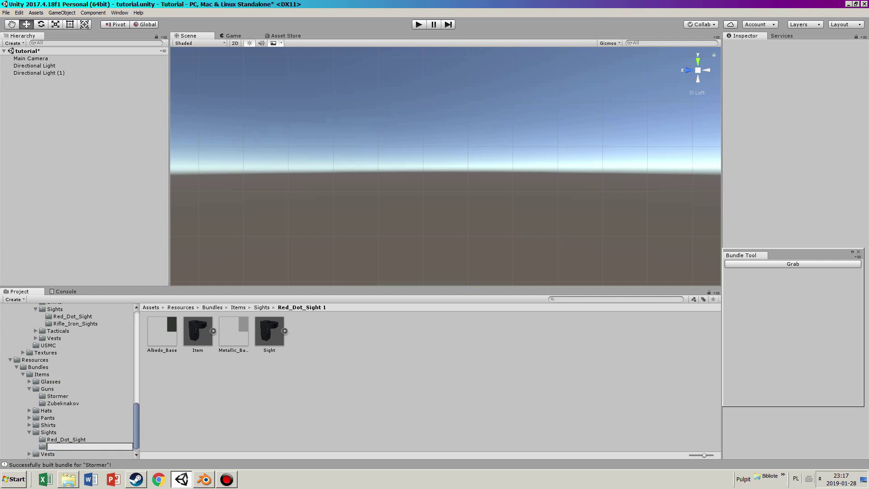
text(Circle_Sight)
key(Return)
- Delete the Albedo_Base and Metallic_Base textures from the Circle_Sight folder and place its Item prefab in the scene
click(162, 332)
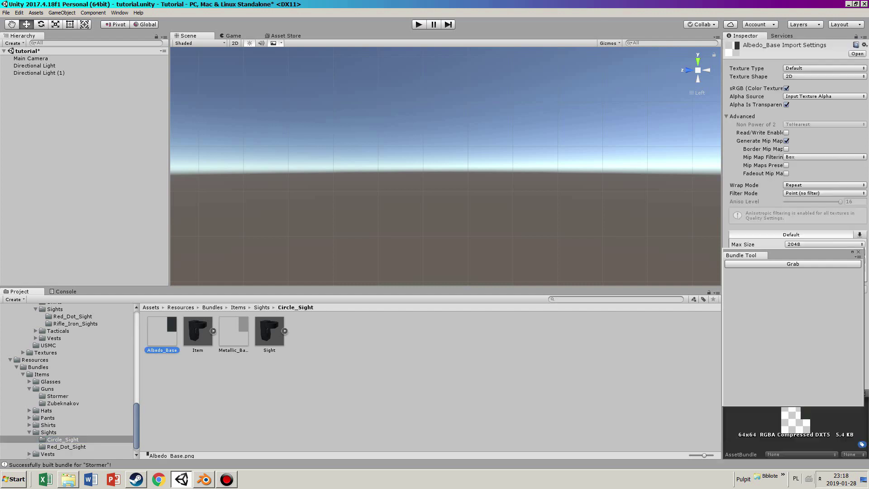
key(Delete)
key(Return)
click(197, 332)
key(Delete)
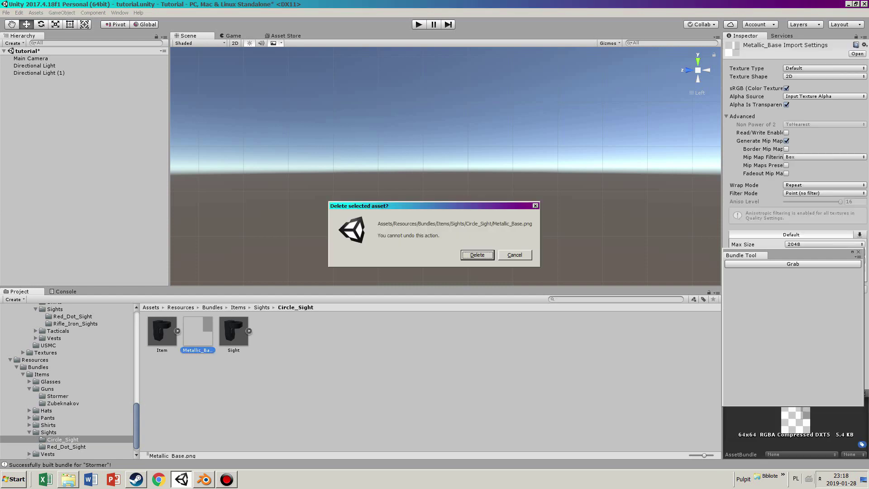
key(Return)
drag(383, 173, 390, 164)
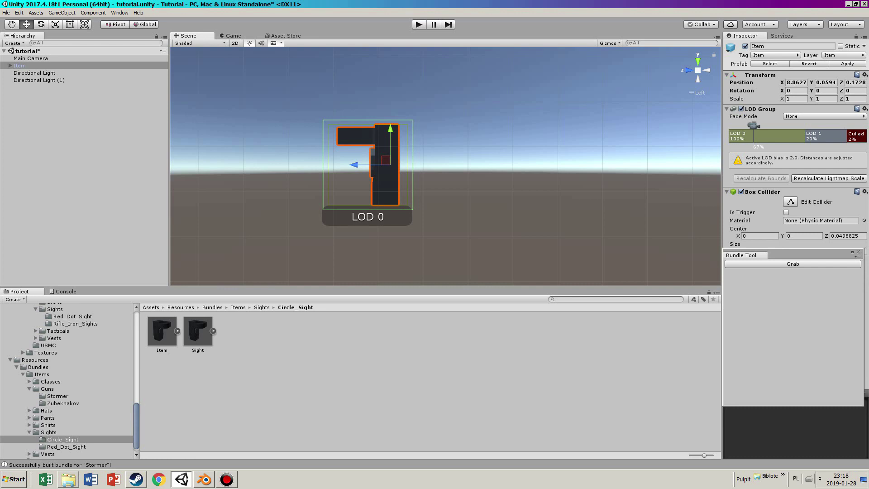
- Switch to Blender and examine the Holo_Sight_0 body and the Holo_Sight_1 reticle mounted on the gun
click(204, 479)
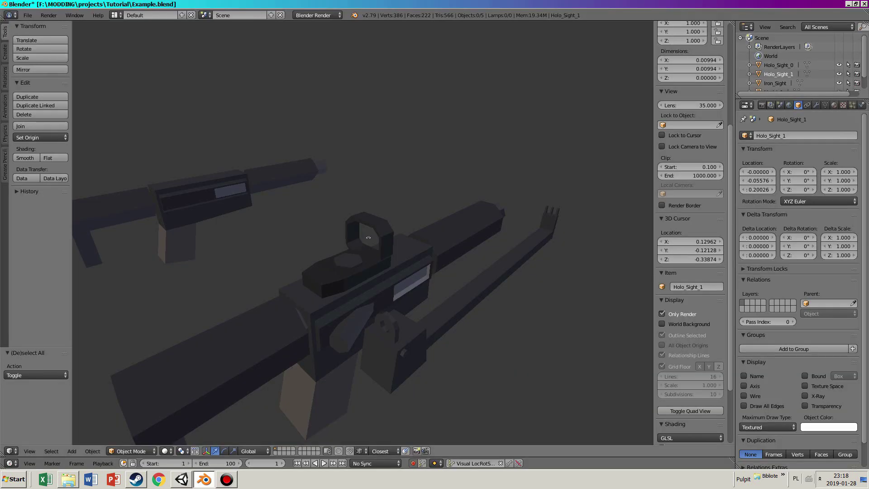
scroll(369, 239, down, 3)
scroll(369, 238, up, 4)
middle_drag(369, 238, 349, 245)
right_click(394, 326)
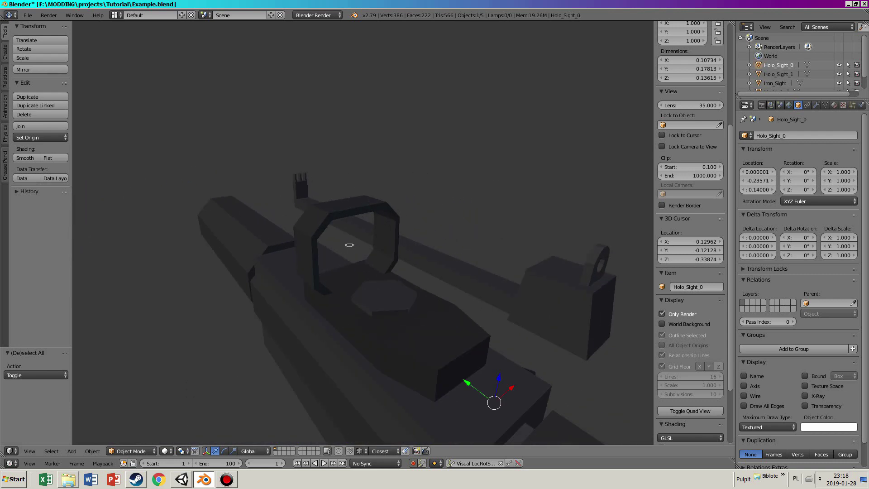
mouse_move(393, 326)
middle_down()
mouse_move(427, 312)
mouse_move(446, 317)
mouse_move(402, 322)
middle_up()
middle_drag(347, 244, 366, 240)
right_click(347, 245)
key(Tab)
key(a)
key(a)
key(Tab)
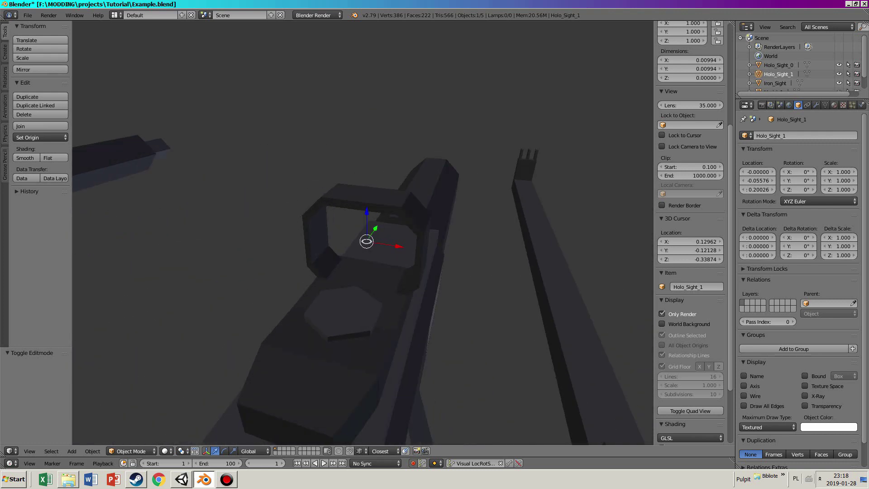
click(226, 479)
- Switch back to Unity and delete the Model_1 child of the Item object in the scene
click(182, 479)
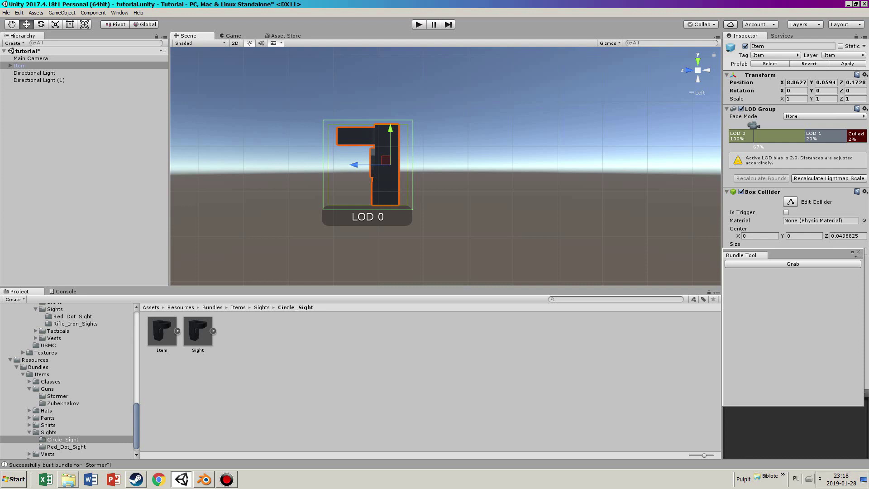
click(10, 66)
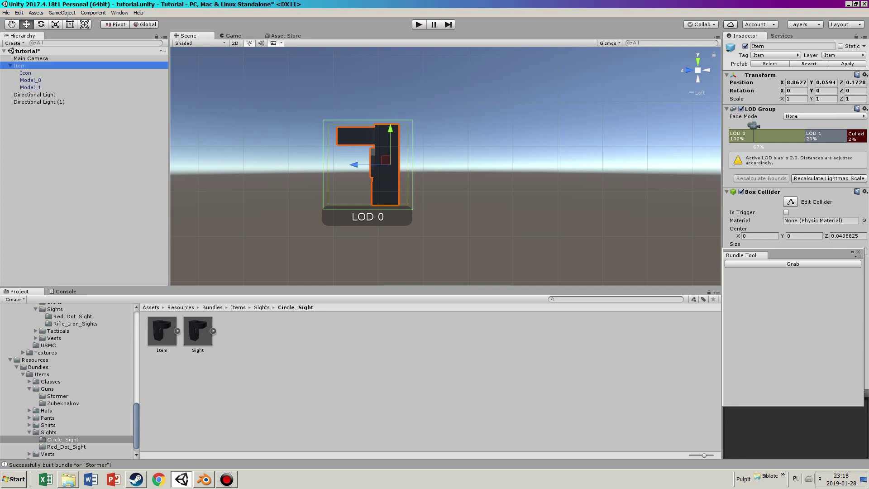
click(30, 87)
key(Delete)
double_click(19, 65)
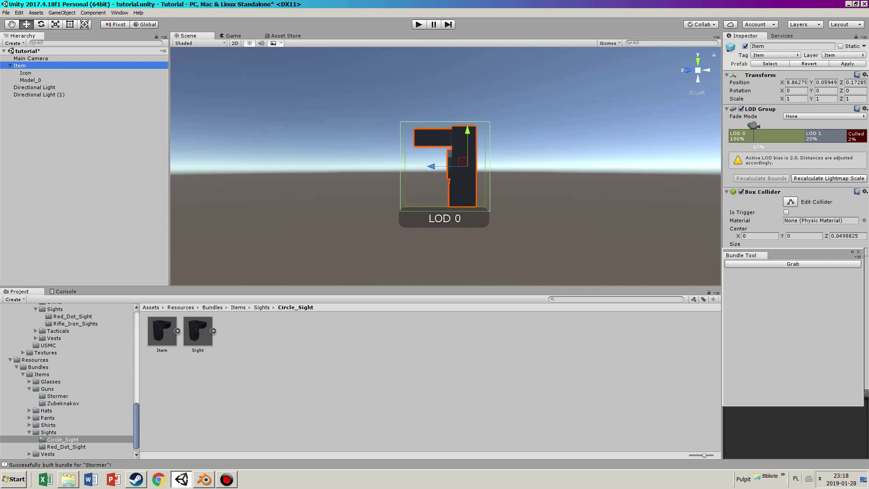
- Assign the Holo_Sight_0 mesh and the Sight_Holo material from the Stormer models folder to Item's Model_0
click(30, 80)
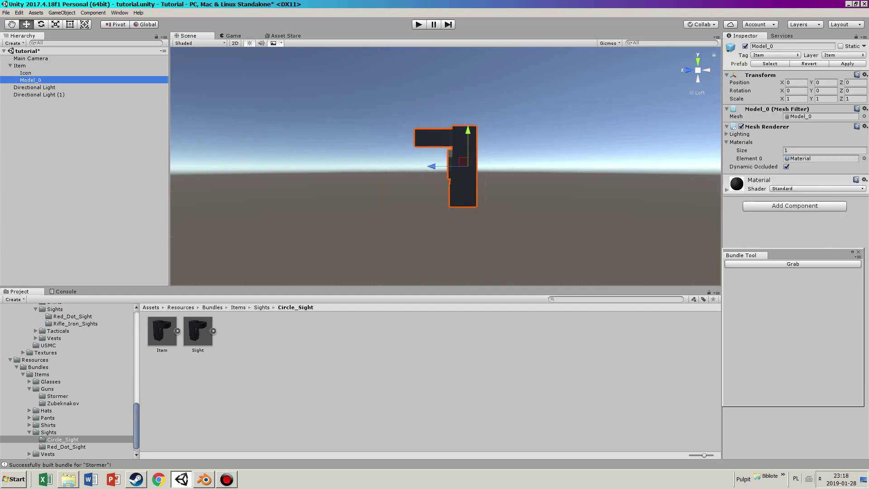
click(821, 116)
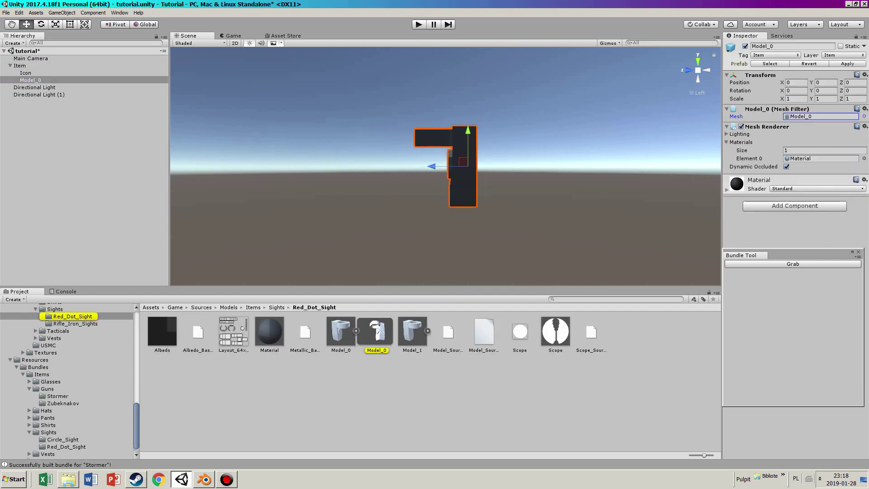
click(58, 396)
scroll(61, 389, up, 2)
click(64, 327)
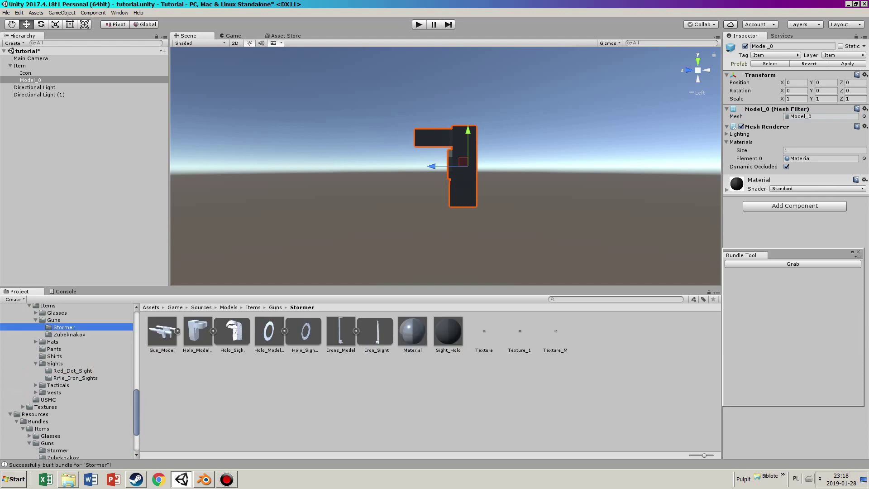
drag(231, 331, 819, 116)
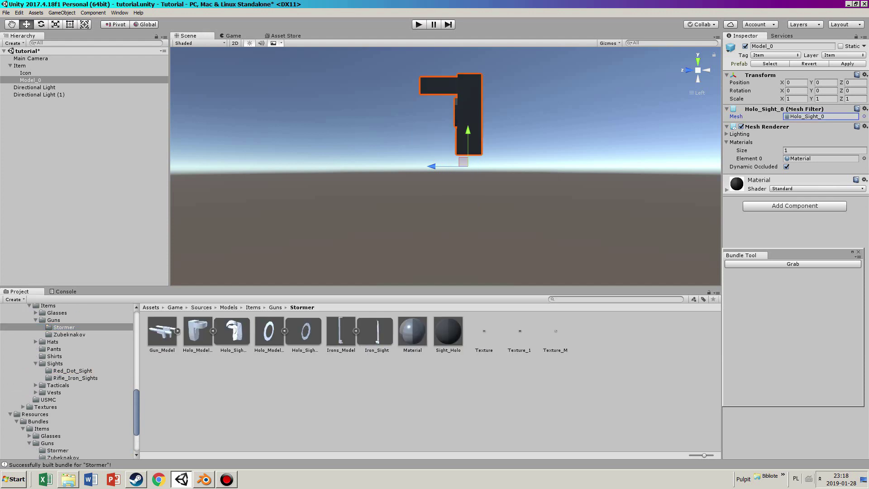
drag(448, 332, 820, 158)
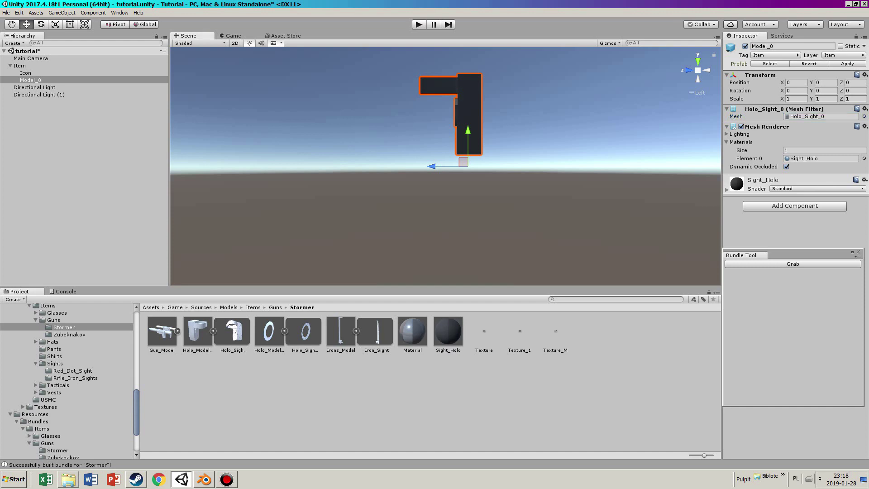
right_drag(475, 136, 619, 183)
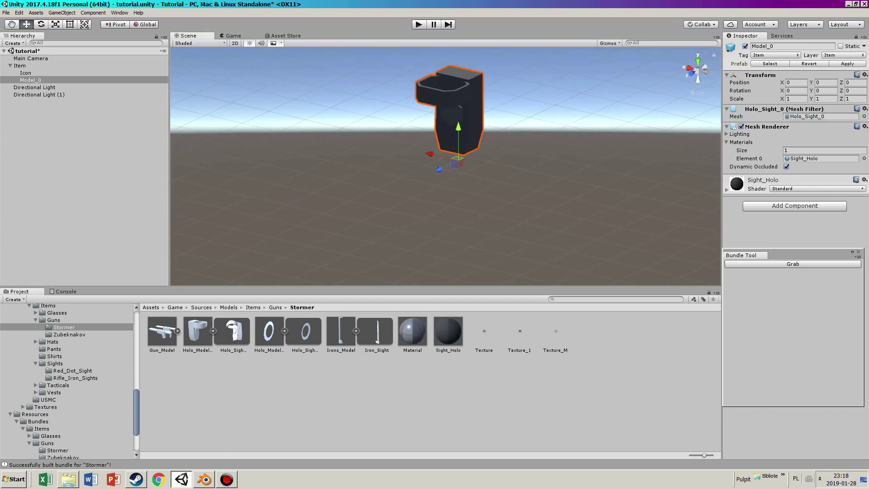
click(31, 59)
click(20, 66)
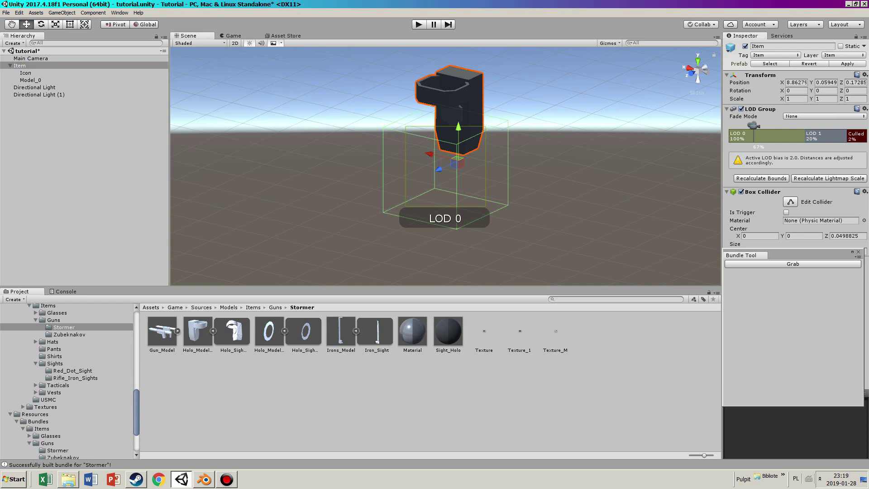
right_click(760, 109)
click(787, 126)
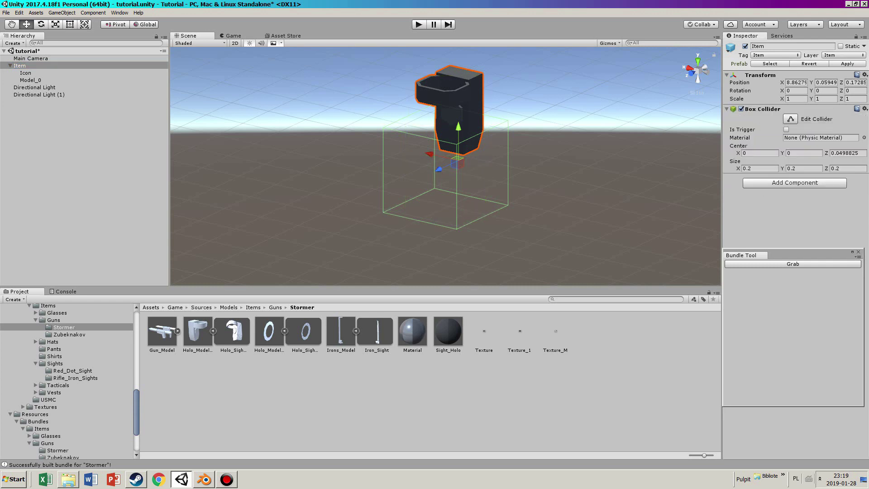
key(ctrl+z)
- Delete LOD 1 from Item's LOD Group and extend LOD 0 so that culling starts at 3%
right_click(822, 137)
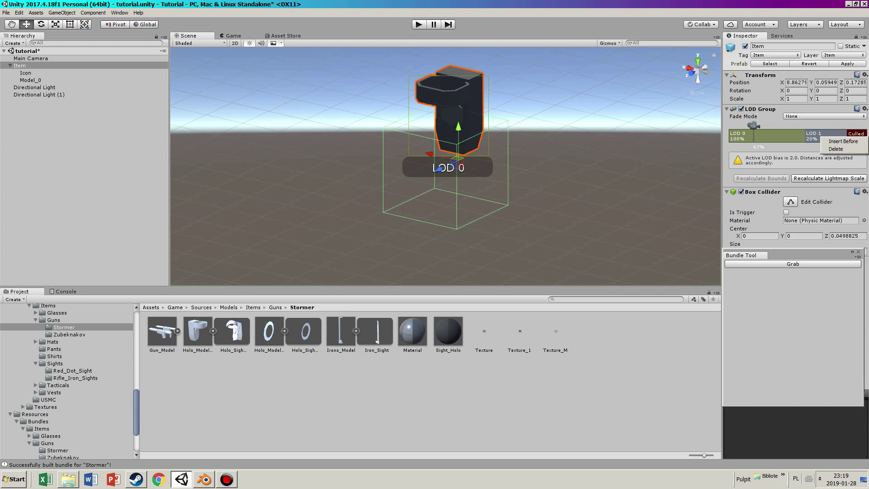
click(835, 149)
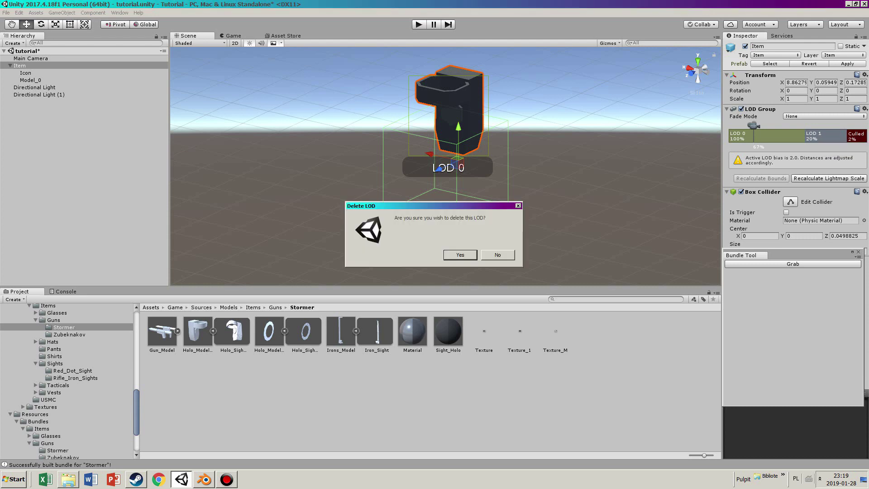
key(Return)
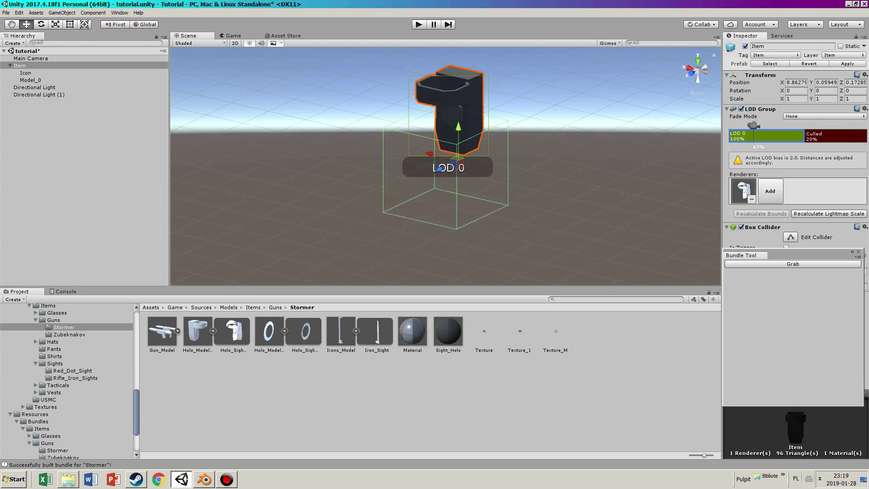
drag(753, 125, 842, 125)
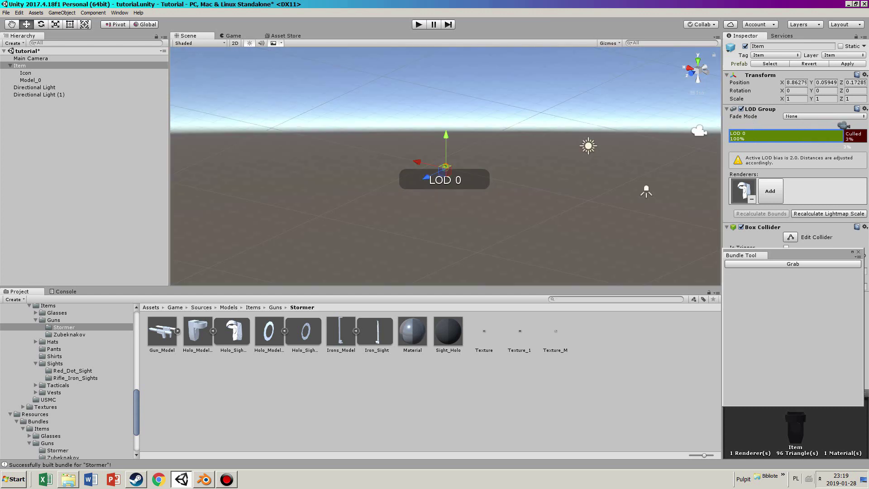
double_click(19, 65)
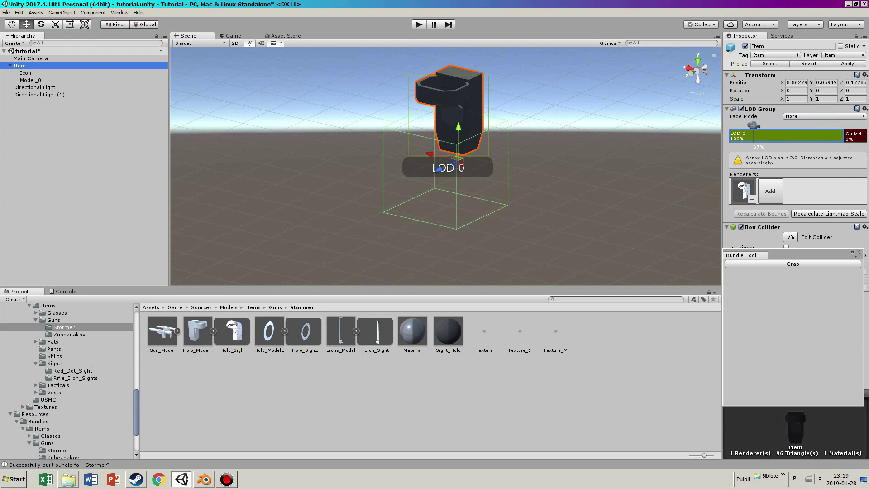
- Resize Item's Box Collider in the side view so its edges fit closely around the sight model
click(689, 68)
click(789, 236)
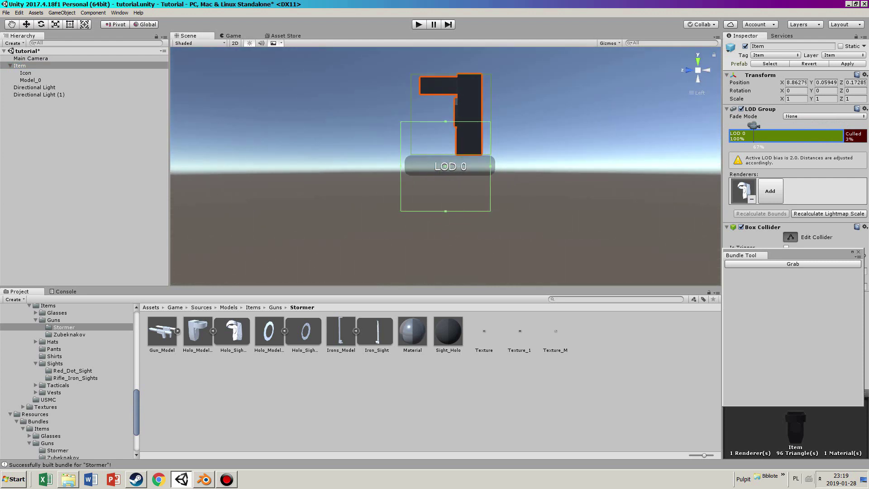
drag(445, 121, 446, 73)
drag(400, 142, 420, 143)
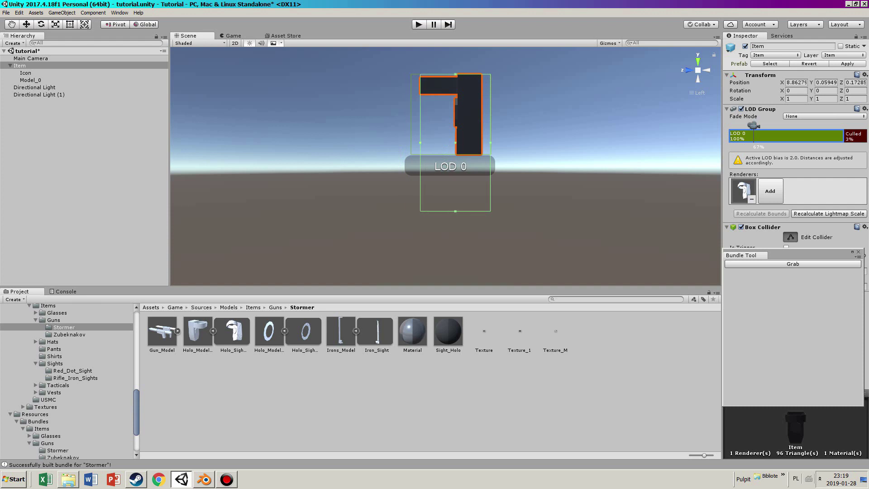
drag(455, 211, 455, 154)
drag(491, 115, 480, 114)
key(w)
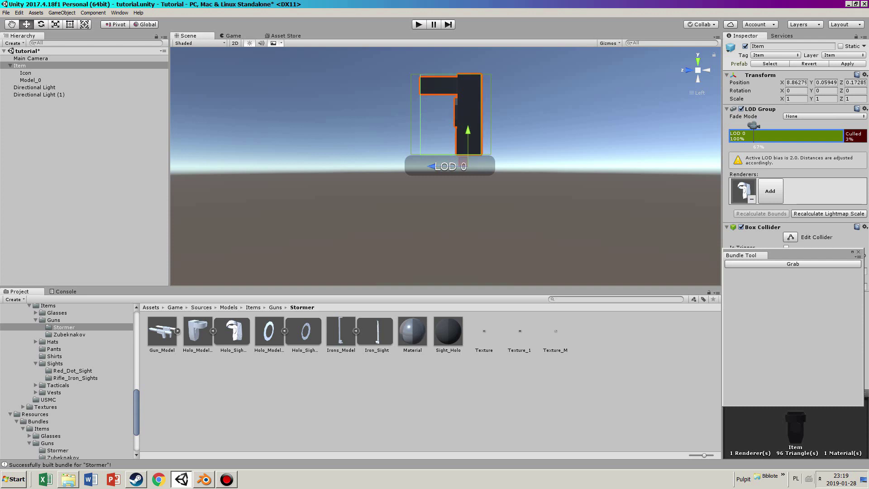
- Close the Bundle Tool window and add a Camera component with Orthographic projection to Item's Icon object
click(857, 252)
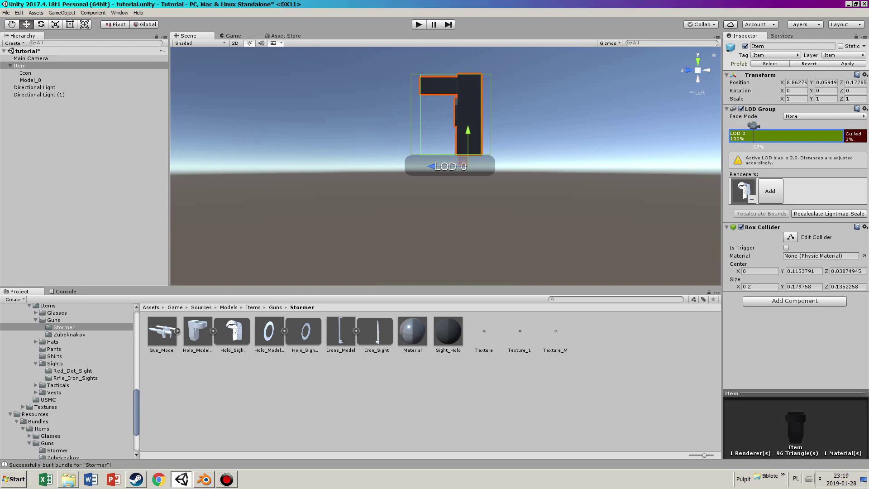
click(25, 73)
click(795, 113)
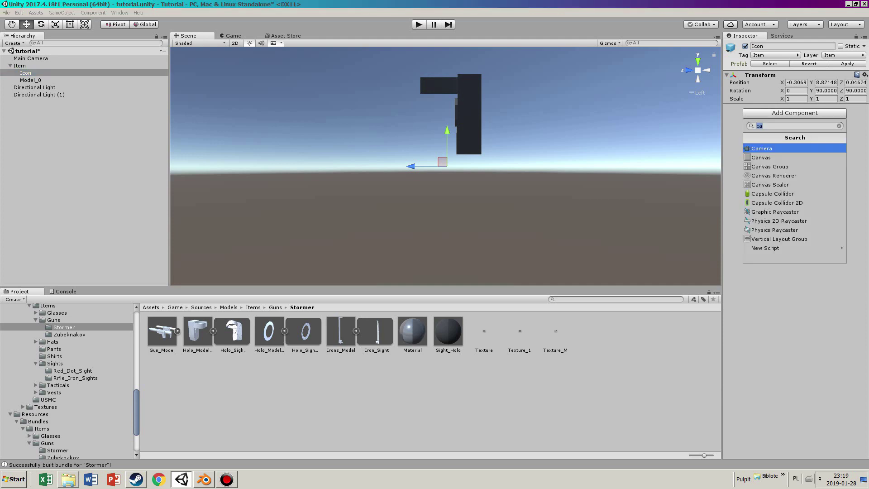
key(Return)
click(823, 144)
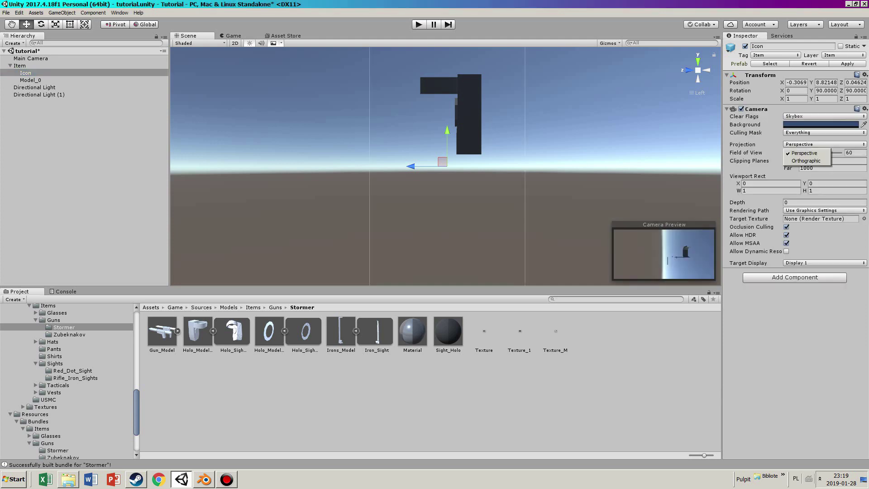
click(805, 160)
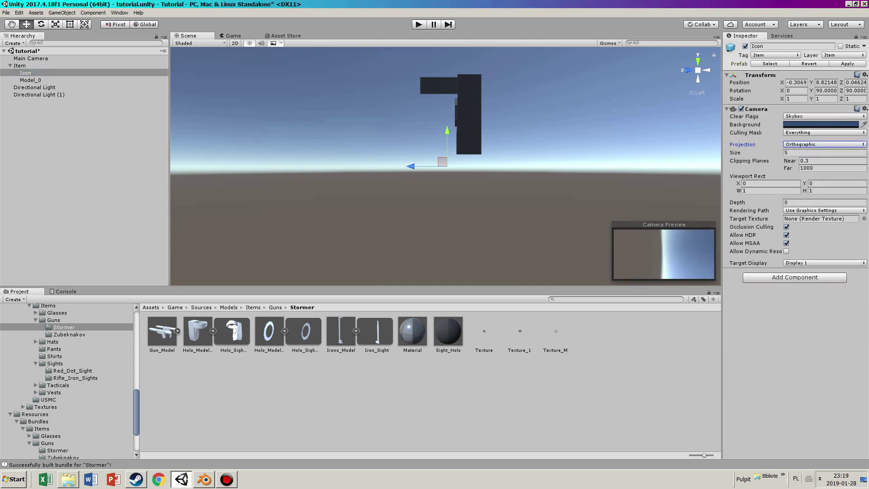
- Set the Icon camera's size to 0.05 and move Icon to X -0.372 and Y 0.12 to line it up with the sight
click(805, 153)
text(0.1)
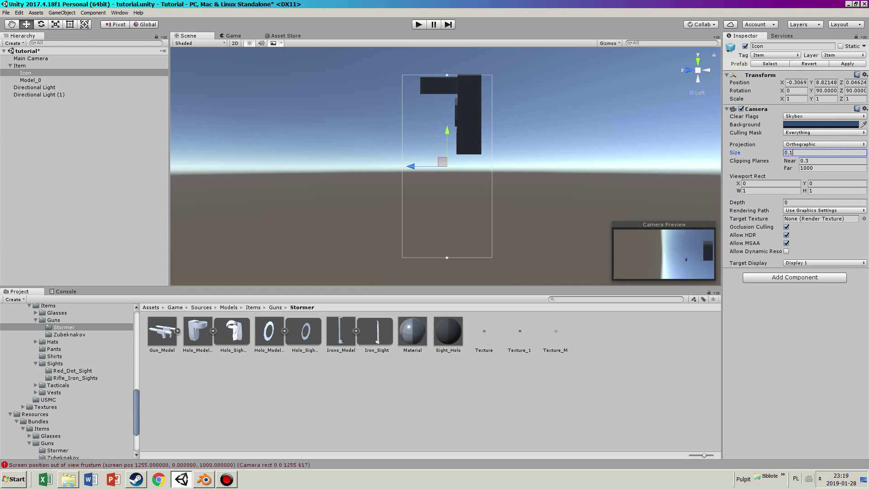
key(BackSpace)
text(2)
key(BackSpace)
text(05)
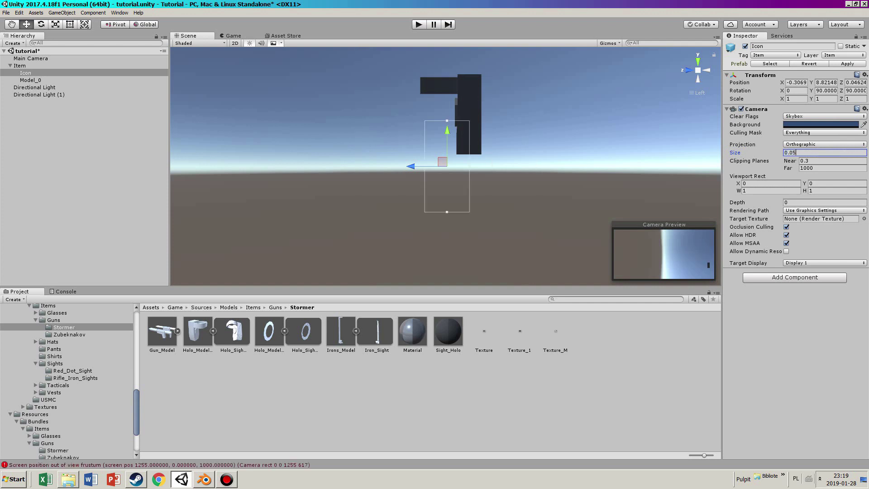
drag(447, 130, 447, 77)
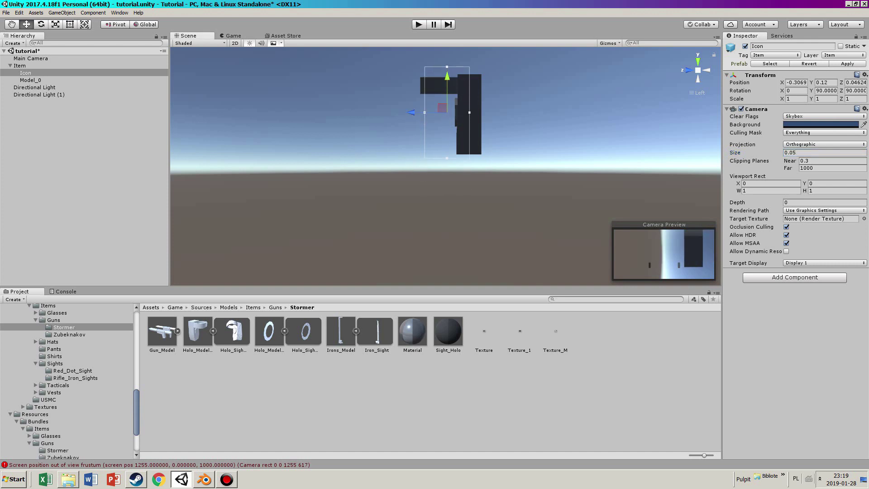
click(688, 71)
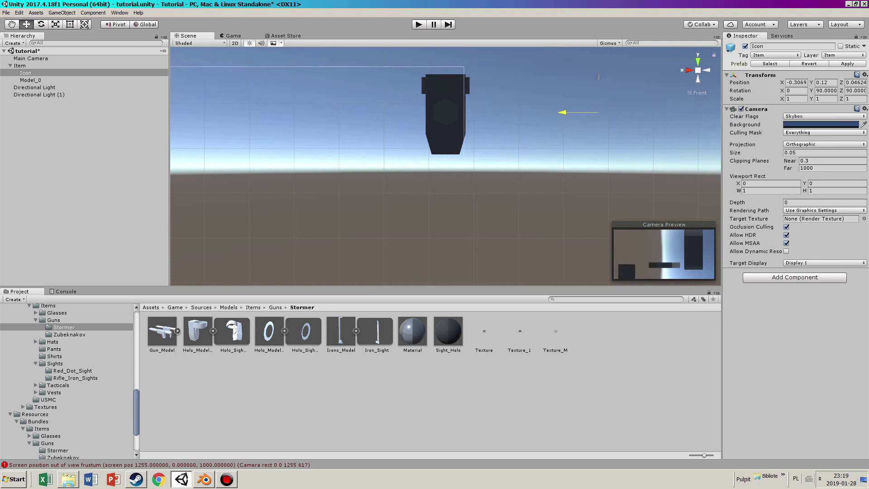
drag(566, 112, 580, 112)
click(706, 70)
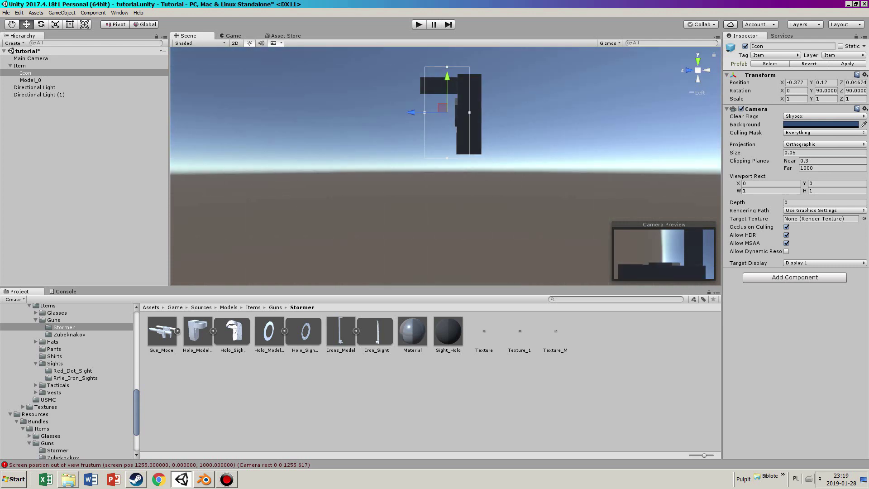
- Set the Icon camera's size to 0.07 and shift Icon to Z 0.037 so the whole sight is framed
click(815, 153)
click(814, 152)
key(BackSpace)
text(7)
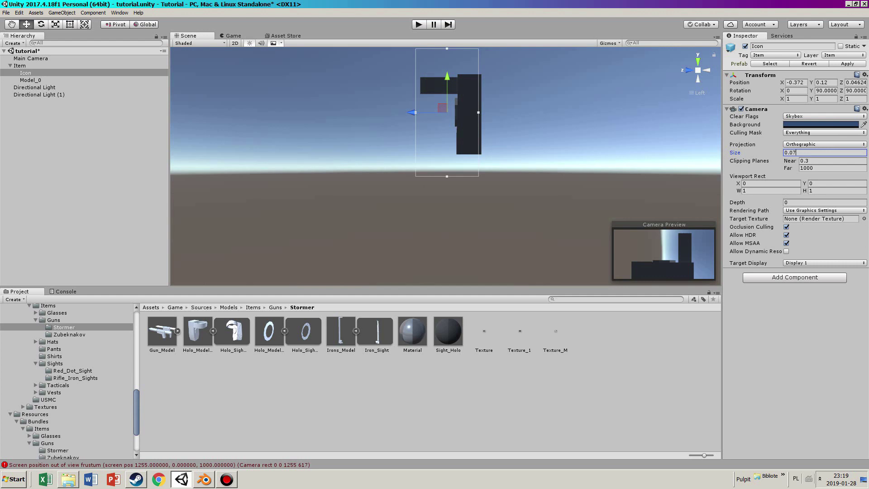
drag(410, 113, 415, 112)
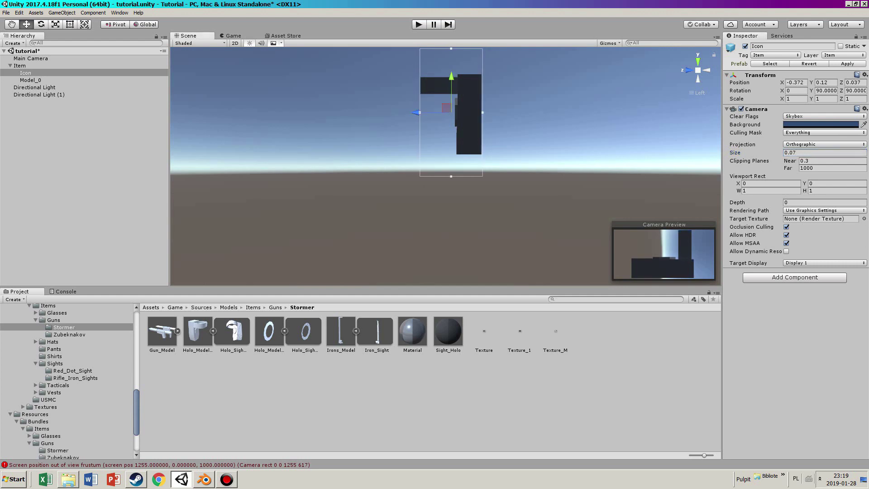
- Remove the Camera component from the Icon object
click(814, 152)
click(815, 152)
right_click(821, 107)
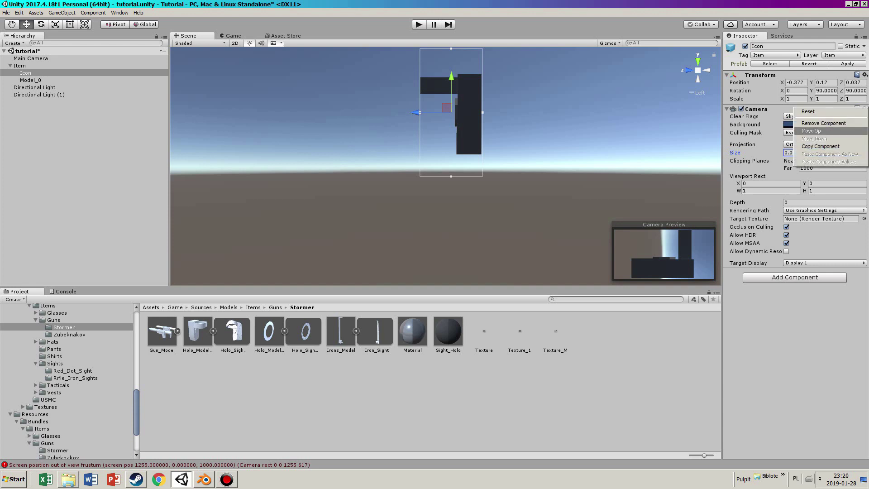
click(828, 123)
- Open the Circle_Sight folder under Resources Bundles and delete the Item object with its children from the scene
click(20, 65)
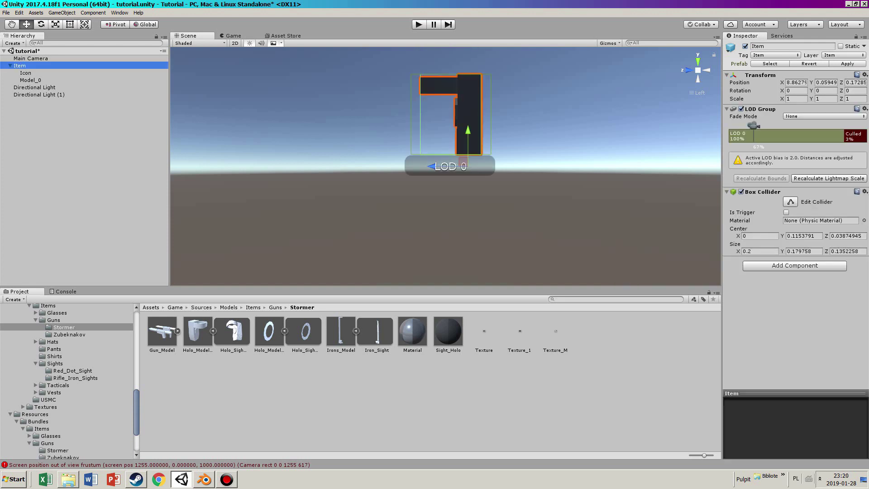
scroll(66, 380, down, 3)
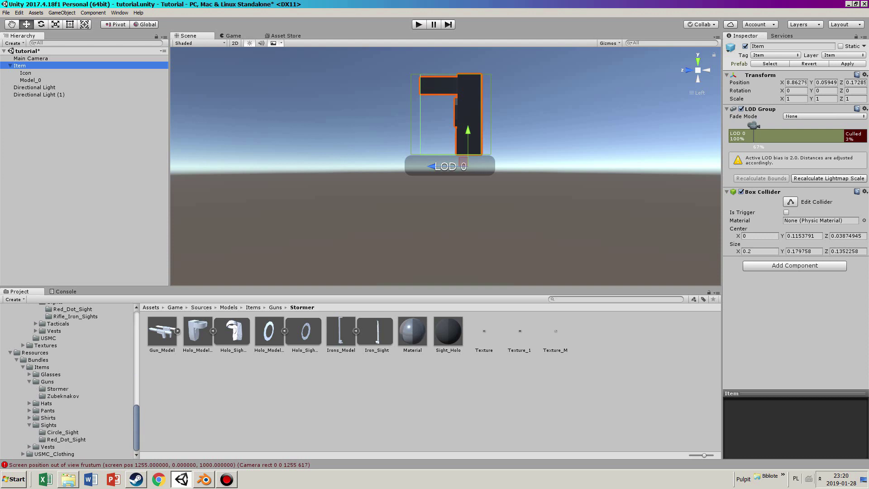
click(66, 440)
click(63, 432)
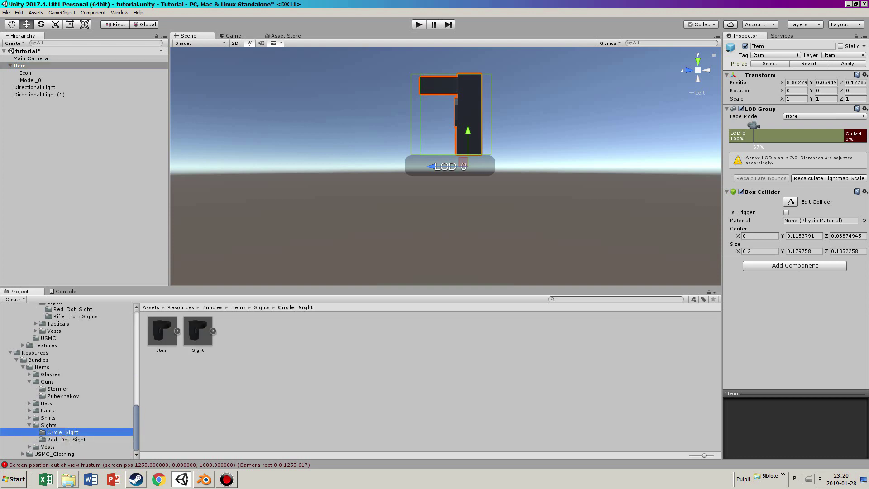
drag(19, 66, 435, 193)
click(19, 66)
shift+click(30, 80)
key(Delete)
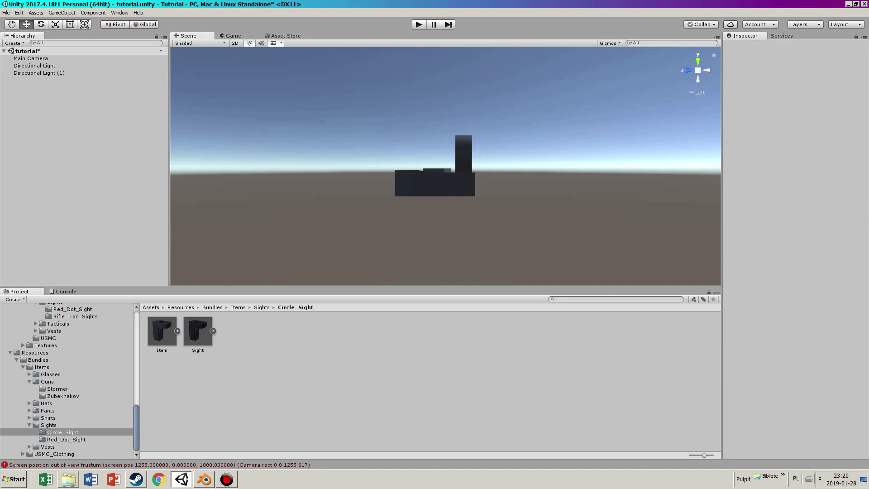
- Place the Circle_Sight folder's Sight prefab in the scene and delete its Model_1 child
drag(380, 175, 405, 159)
click(20, 65)
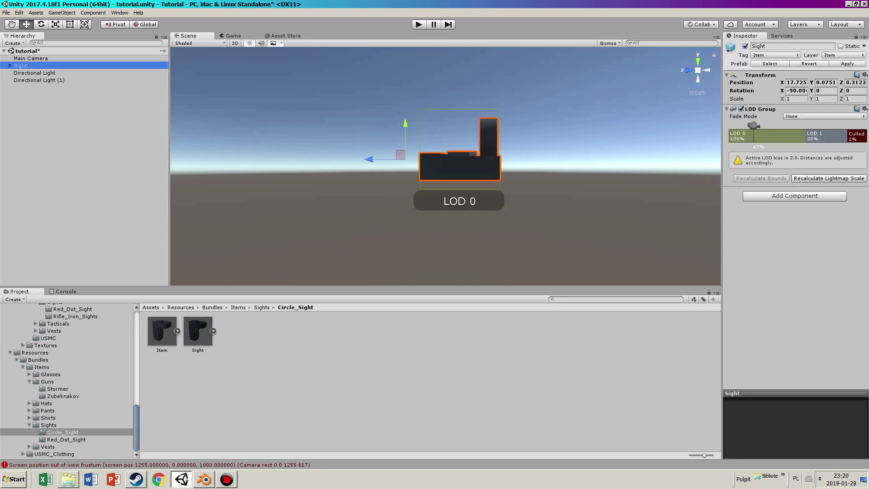
double_click(20, 66)
click(10, 66)
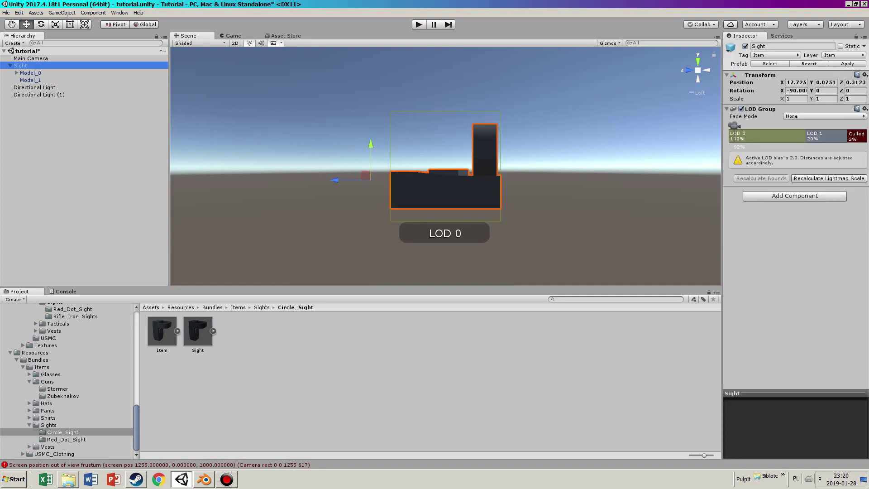
click(16, 72)
click(30, 95)
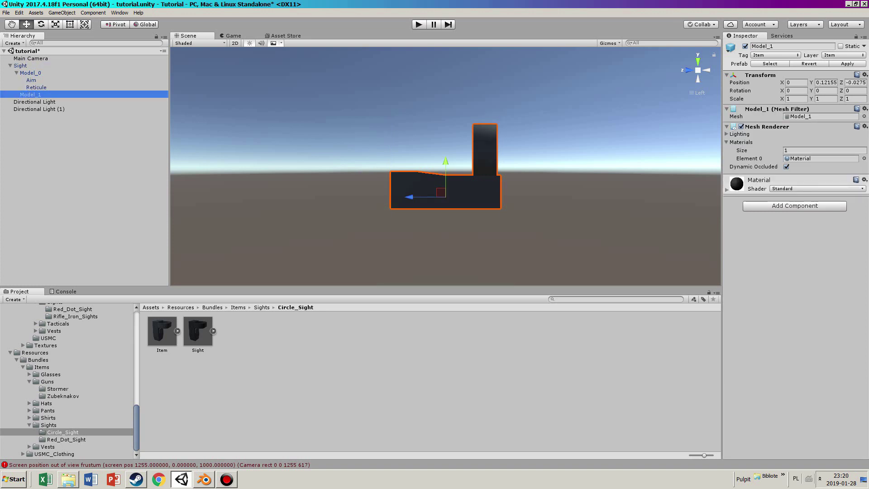
key(Delete)
key(Return)
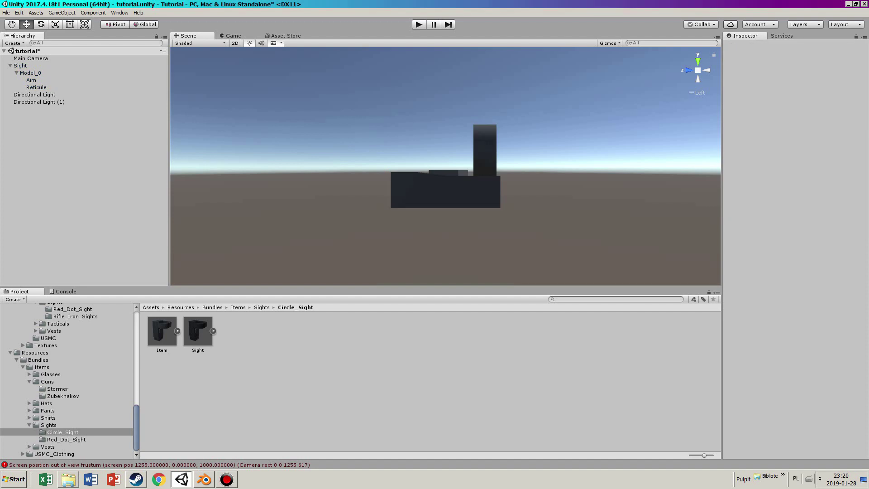
- Assign the Holo_Sight_0 mesh and the Sight_Holo material from the Stormer models folder to Sight's Model_0
click(30, 73)
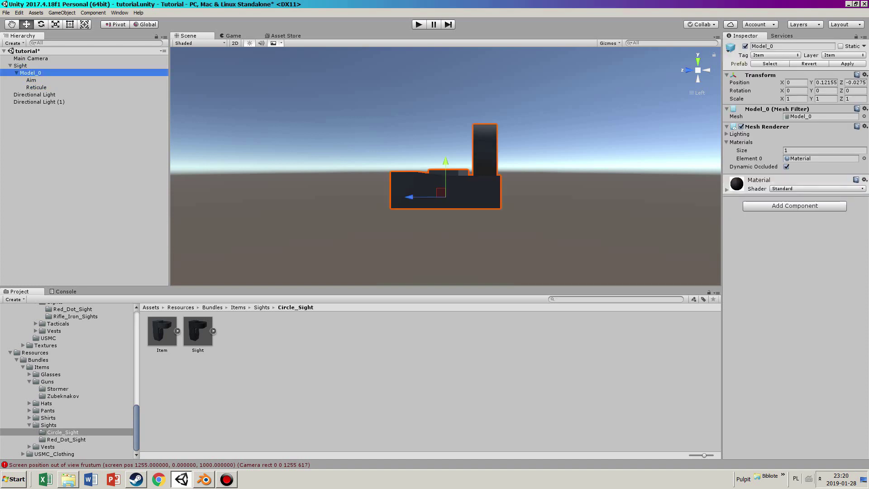
click(821, 116)
scroll(69, 381, up, 1)
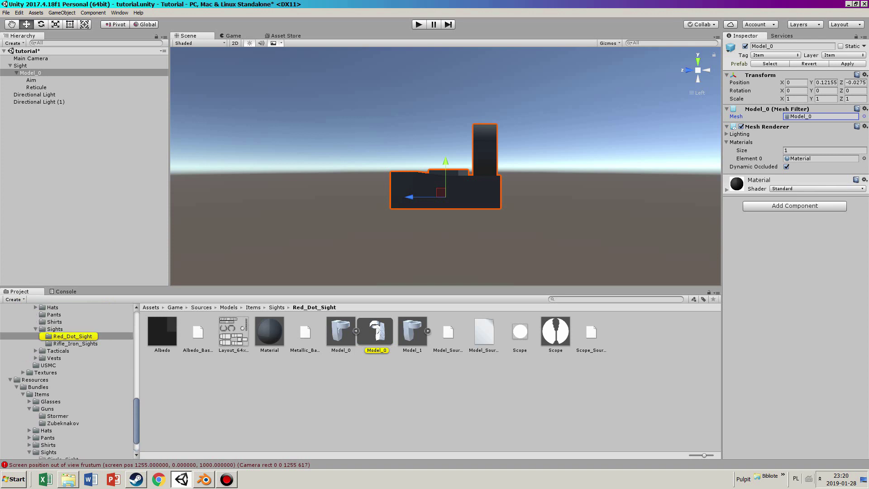
scroll(69, 381, up, 2)
click(63, 347)
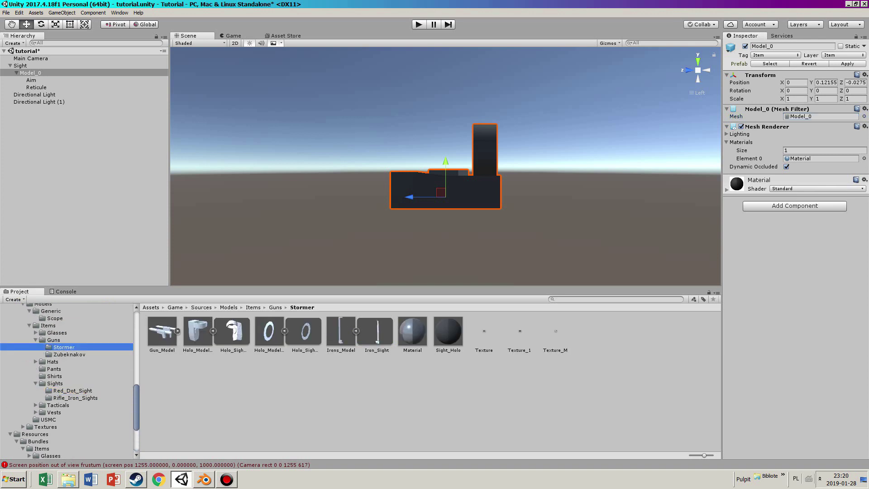
click(232, 331)
drag(231, 331, 821, 117)
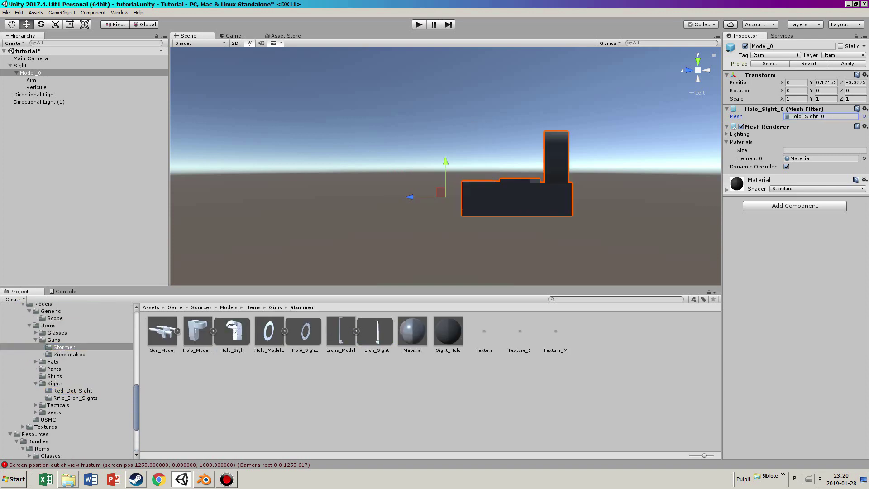
drag(448, 331, 509, 201)
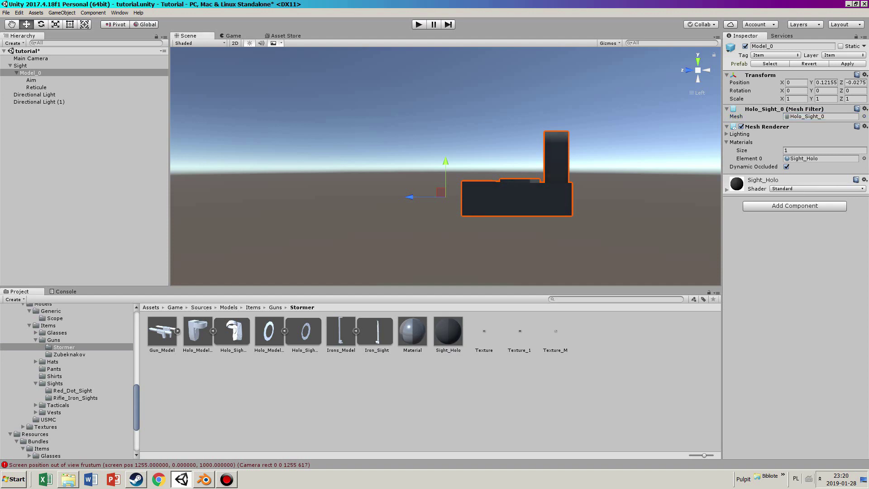
- Place the original Sight prefab from the Red_Dot_Sight bundle folder in the scene as a reference
scroll(68, 380, down, 4)
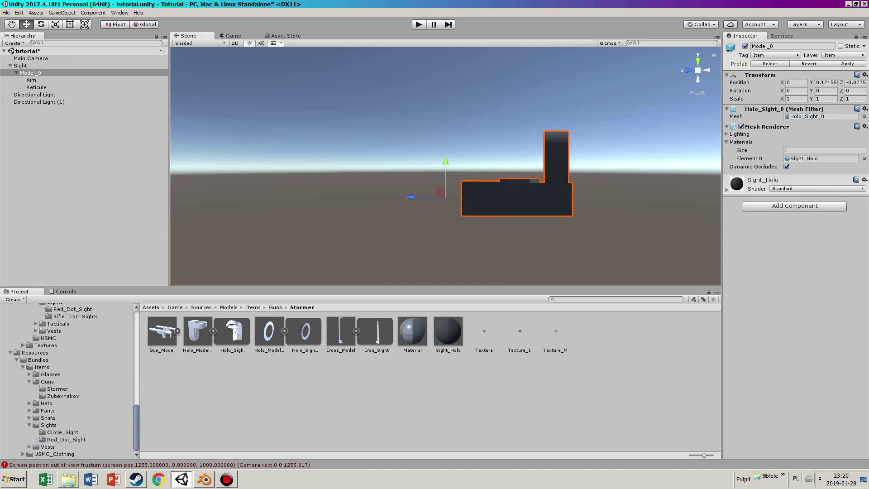
click(66, 439)
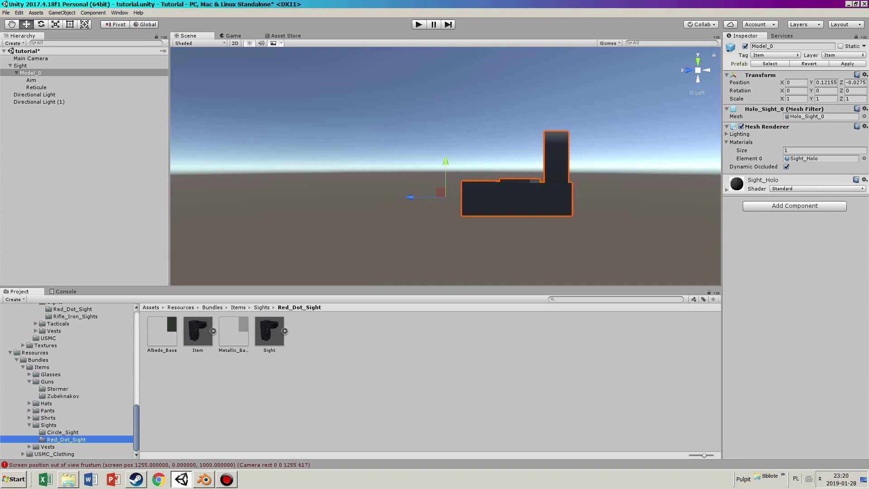
drag(270, 331, 361, 203)
- Set the edited Sight object's position to 0, 0, 0 and focus the view on it
click(21, 72)
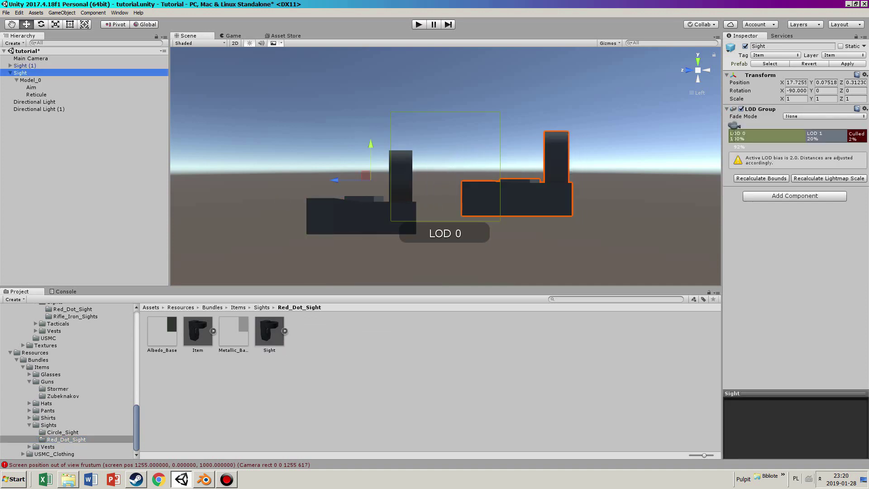
click(796, 83)
text(0)
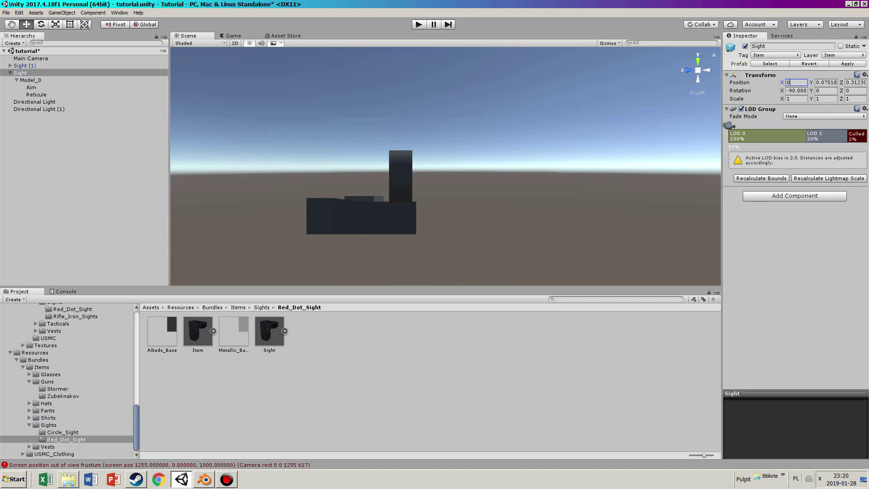
key(Tab)
text(0)
key(Tab)
text(000)
double_click(21, 73)
- Set the position of the reference object Sight (1) to 0, 0, 0
click(25, 65)
click(795, 83)
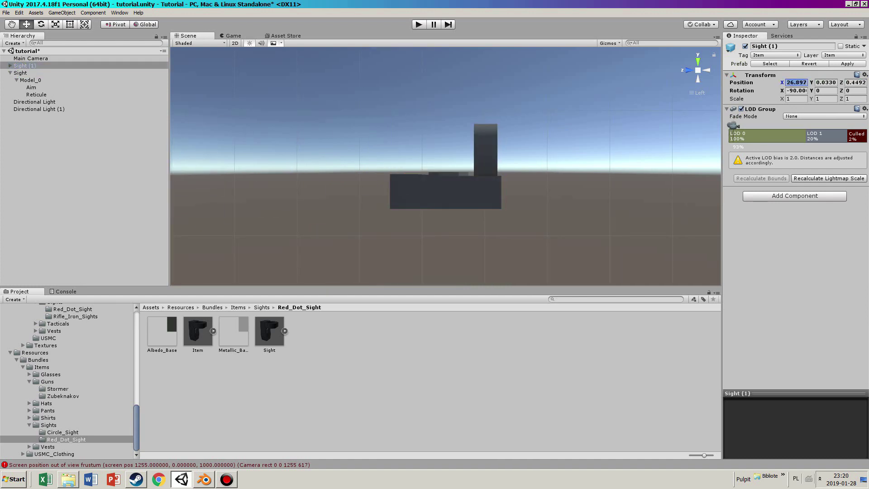
text(0)
key(Tab)
text(0)
key(Tab)
text(0)
key(Tab)
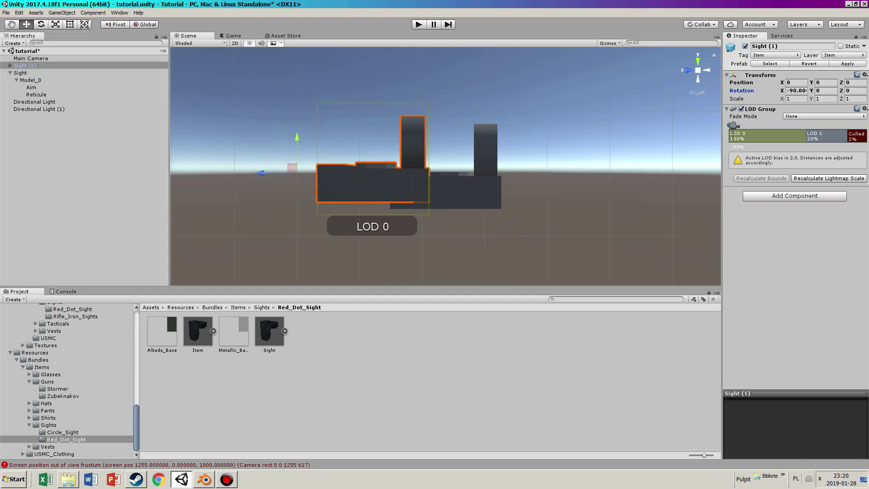
- Delete the reference object Sight (1), then undo the deletion and its position changes
alt+drag(453, 163, 490, 203)
key(Delete)
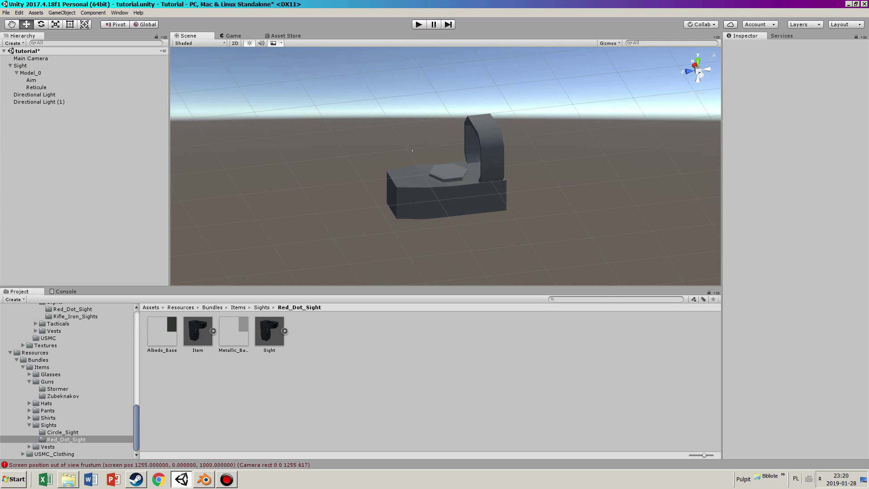
key(ctrl+z)
key(ctrl+z)
key(ctrl+z)
key(ctrl+z)
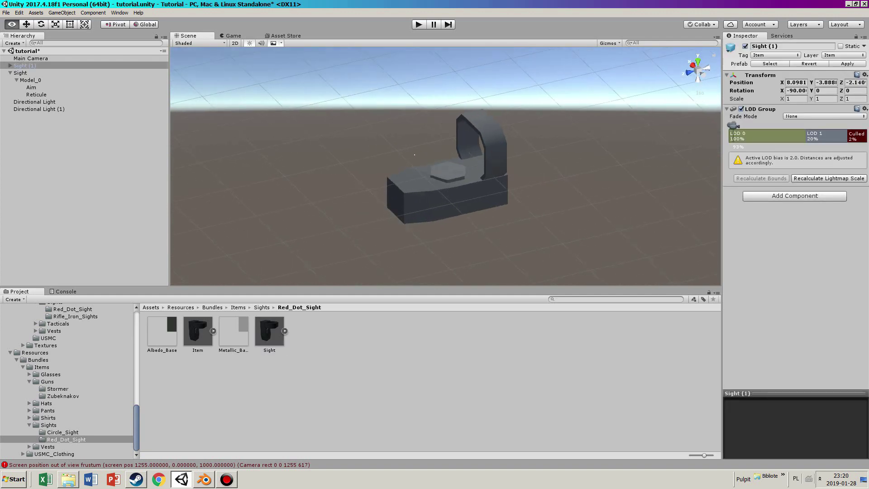
- Move the restored reference Sight (1) to position 0, 0, 0 for comparison with the edited Sight
click(796, 83)
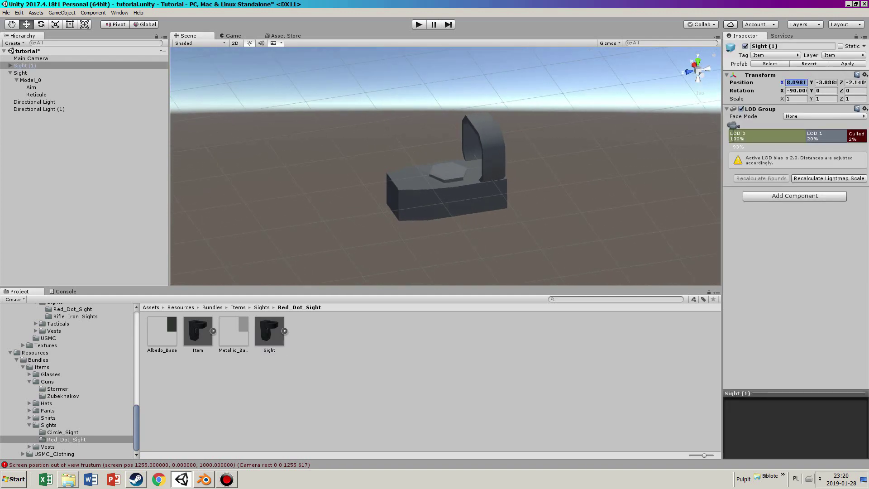
text(0)
key(Tab)
text(0)
key(Tab)
text(0)
key(Tab)
middle_drag(389, 177, 455, 170)
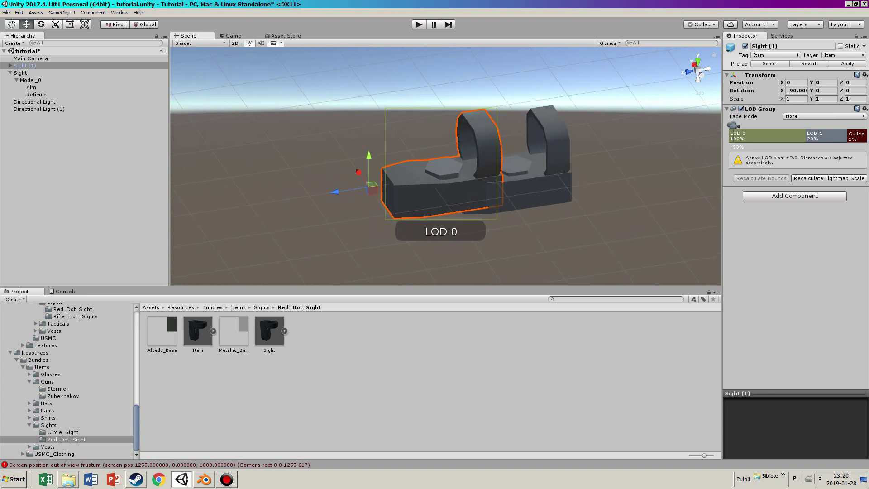
- Move Model_0, Aim and Reticule of the edited Sight together, lengthwise and up, to line the model up with reference Sight (1)
click(701, 74)
click(689, 70)
click(706, 71)
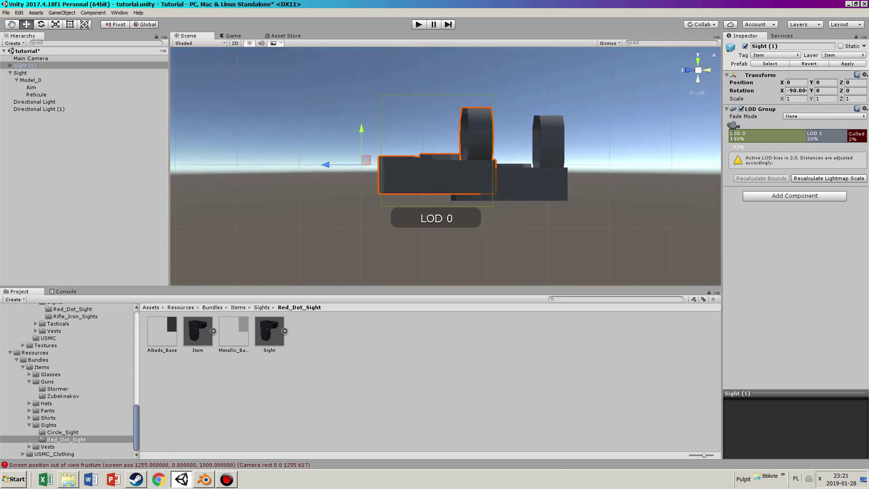
click(20, 73)
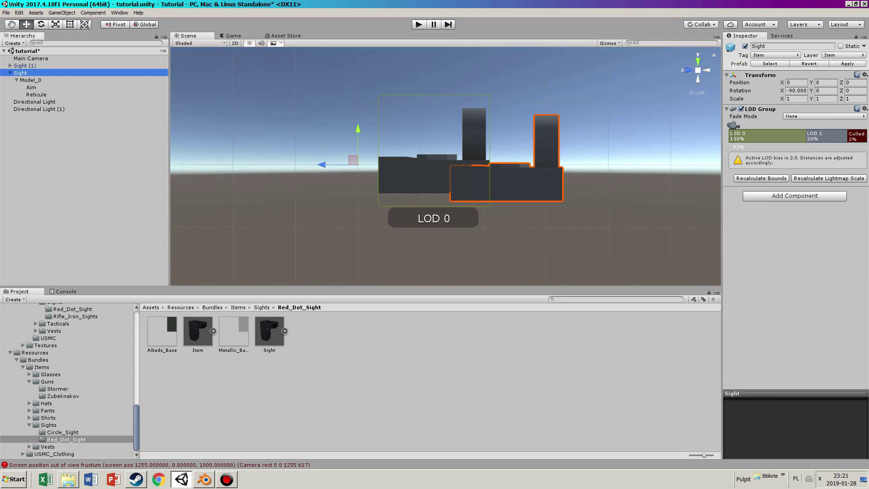
click(30, 80)
shift+click(36, 94)
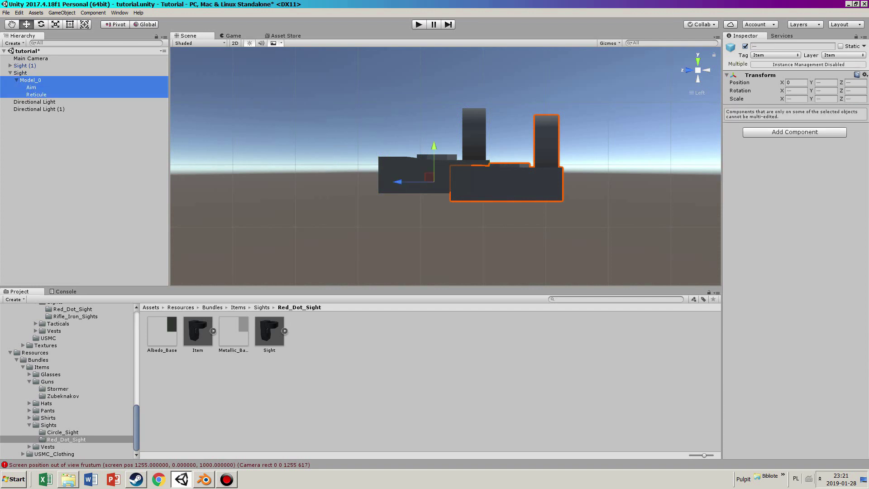
drag(400, 181, 326, 182)
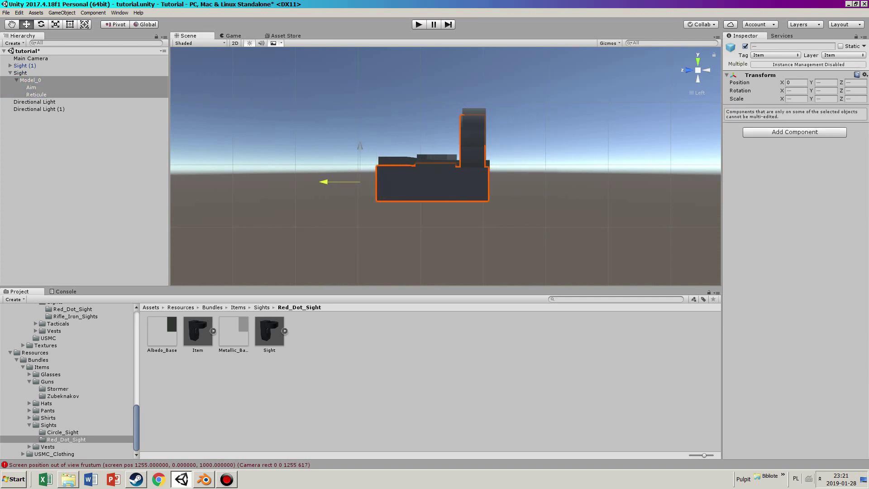
drag(360, 156, 361, 147)
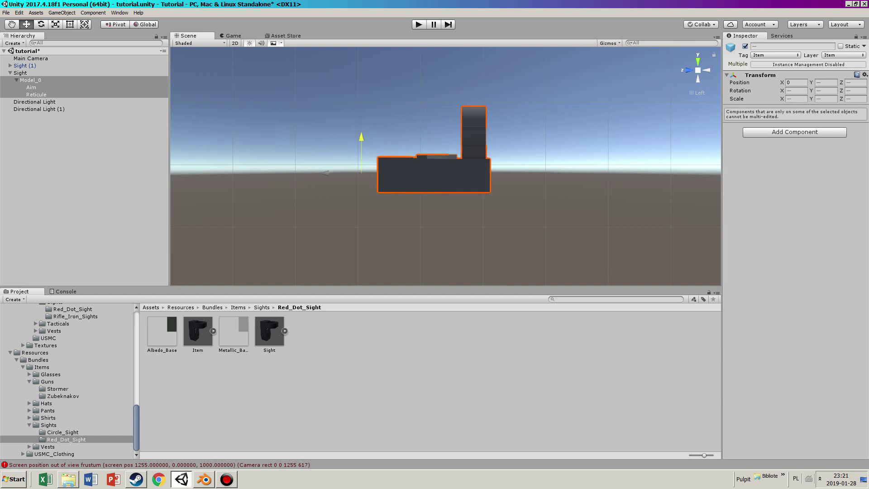
- Delete the reference object Sight (1) from the scene
click(25, 66)
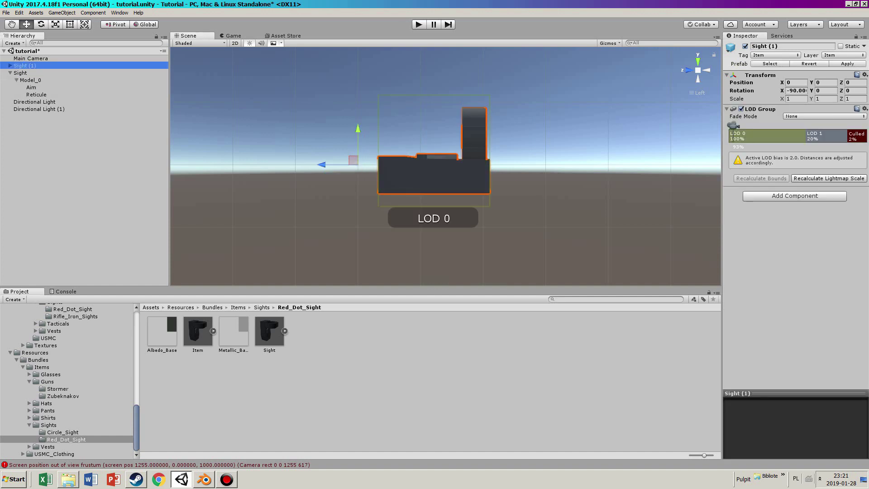
key(Delete)
right_drag(344, 153, 516, 183)
alt+drag(450, 144, 414, 146)
click(689, 72)
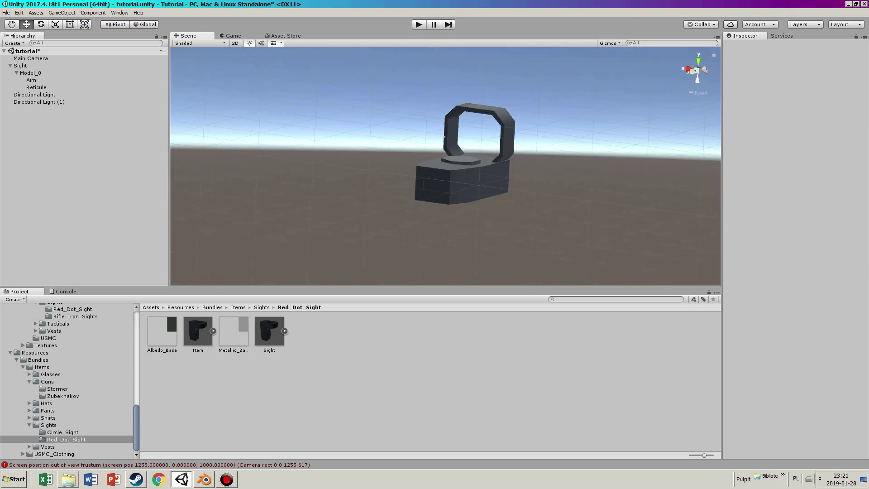
click(705, 70)
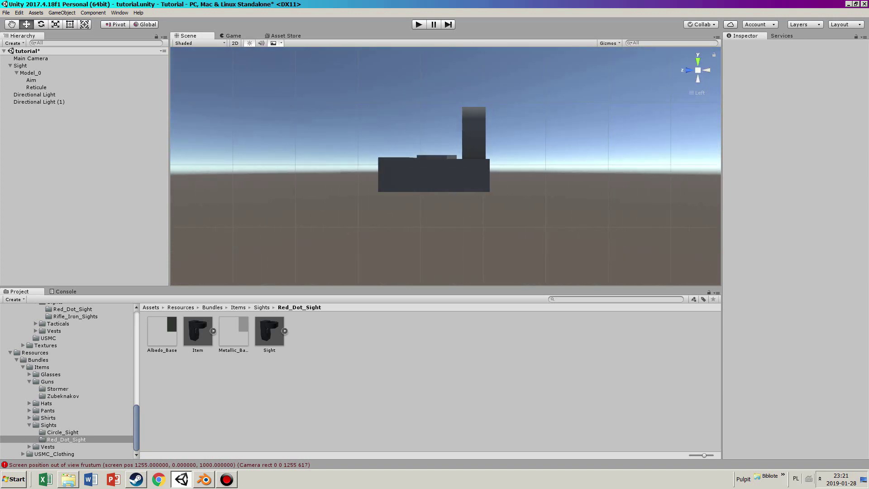
- Inspect the placement of Model_0, Aim and Reticule, and locate the mesh and material assets assigned to Reticule
click(31, 73)
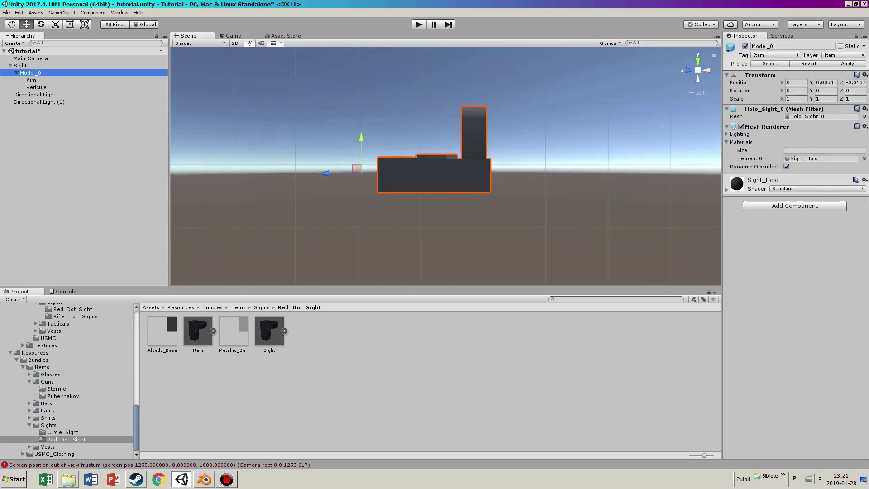
alt+drag(317, 154, 647, 185)
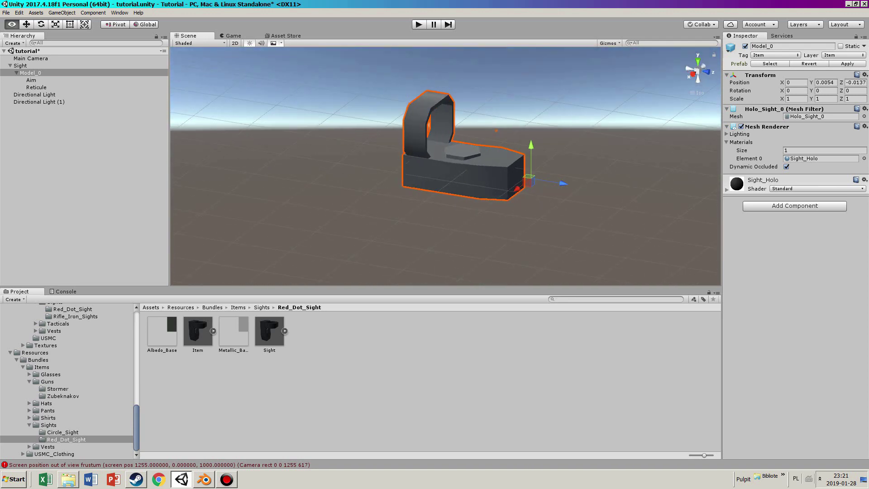
alt+drag(325, 177, 218, 182)
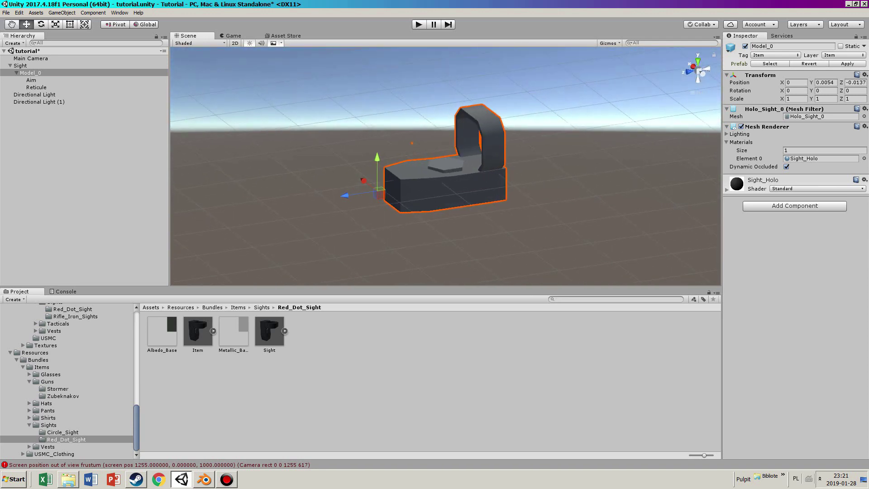
click(31, 80)
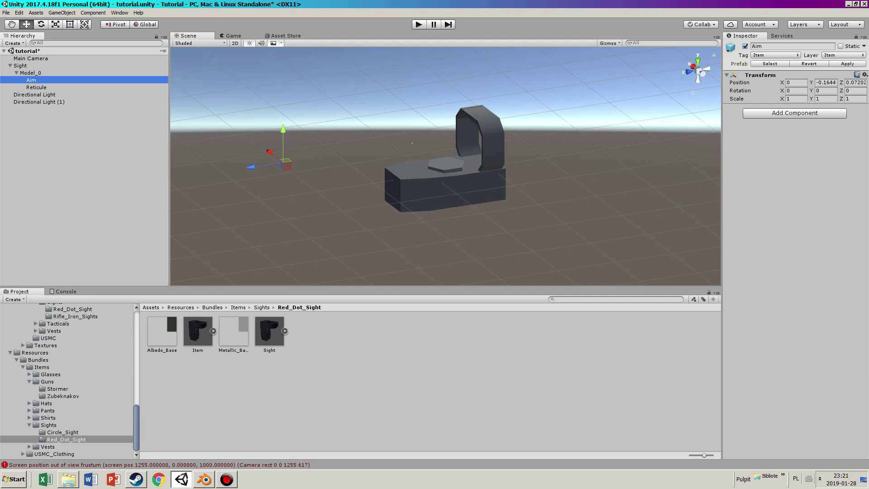
alt+drag(411, 143, 394, 140)
double_click(36, 87)
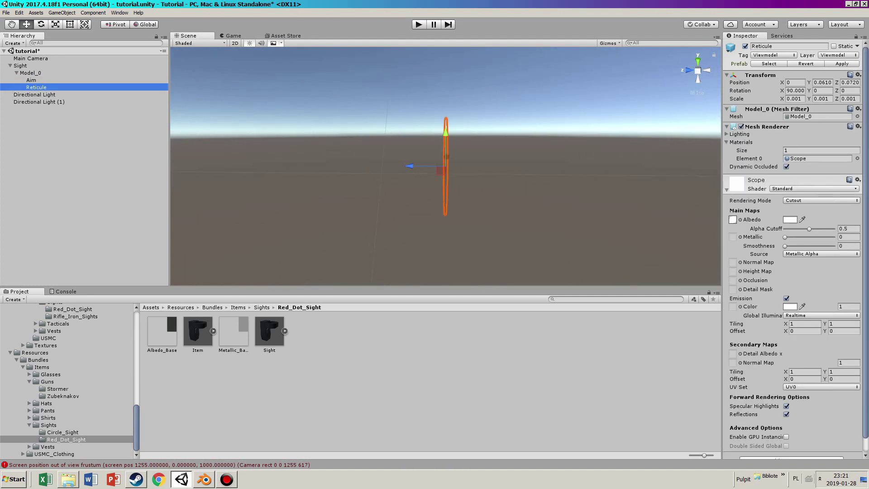
scroll(445, 166, down, 12)
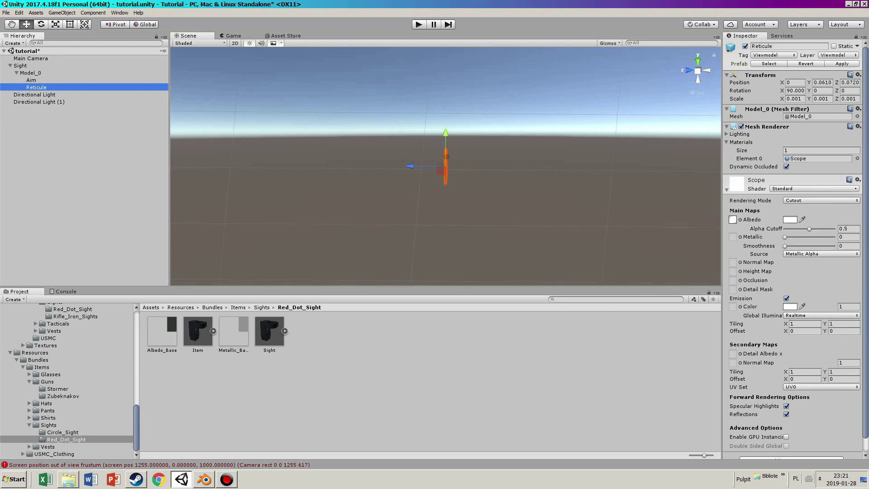
click(817, 117)
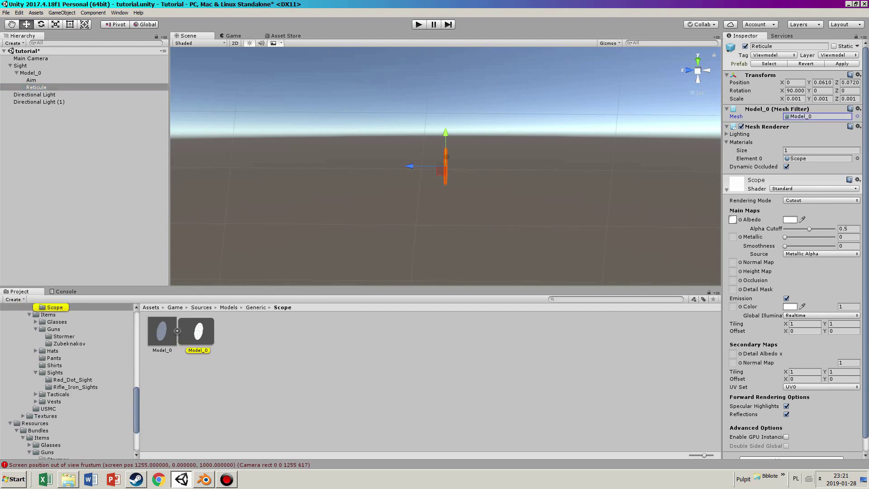
click(817, 159)
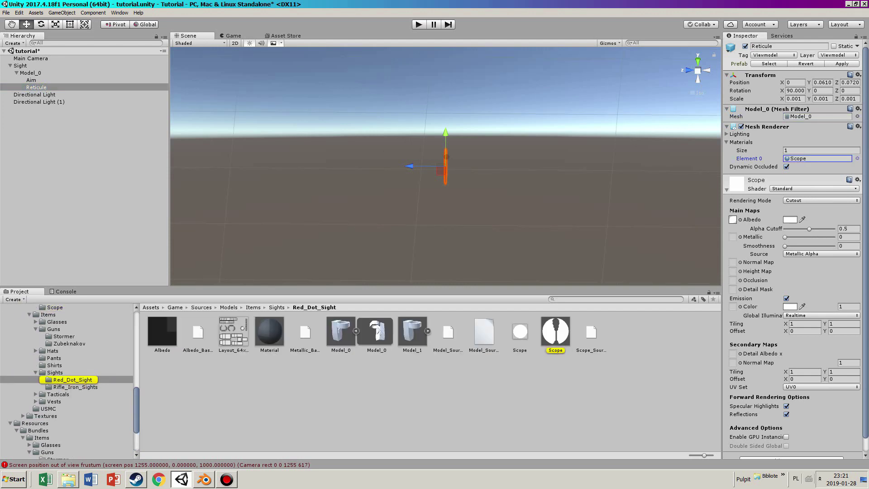
click(817, 117)
- Replace the Reticule's mesh with Holo_Sight_1 from the Stormer model source folder
scroll(68, 380, down, 1)
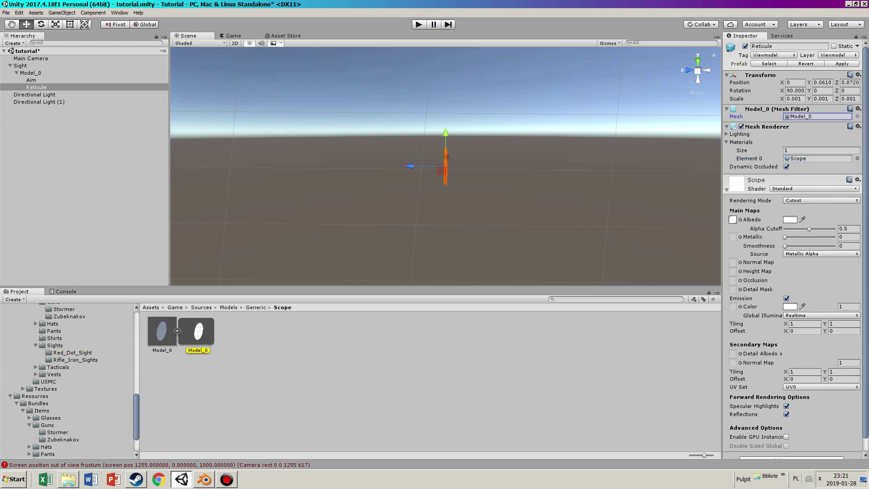
scroll(66, 353, up, 1)
click(64, 336)
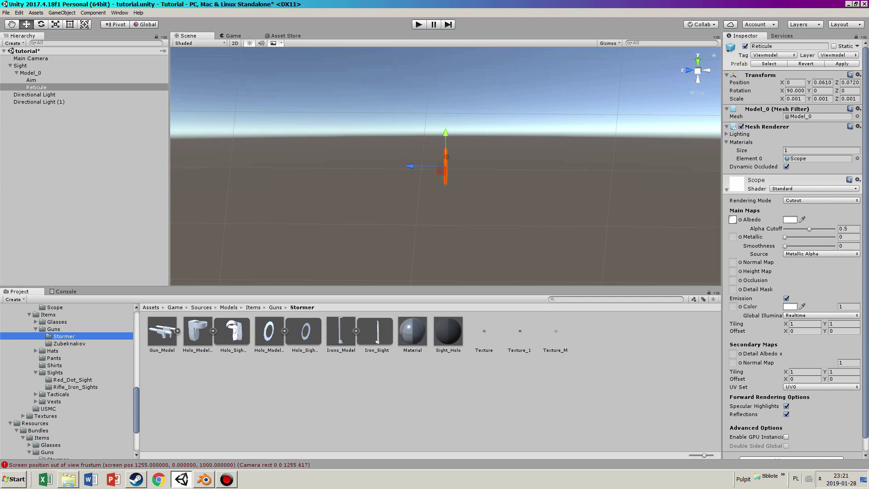
drag(305, 331, 817, 117)
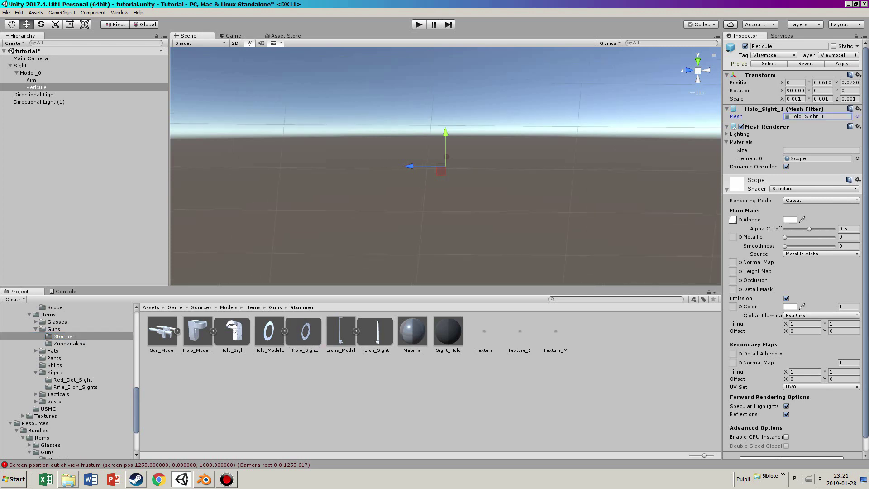
right_drag(475, 181, 611, 188)
double_click(36, 87)
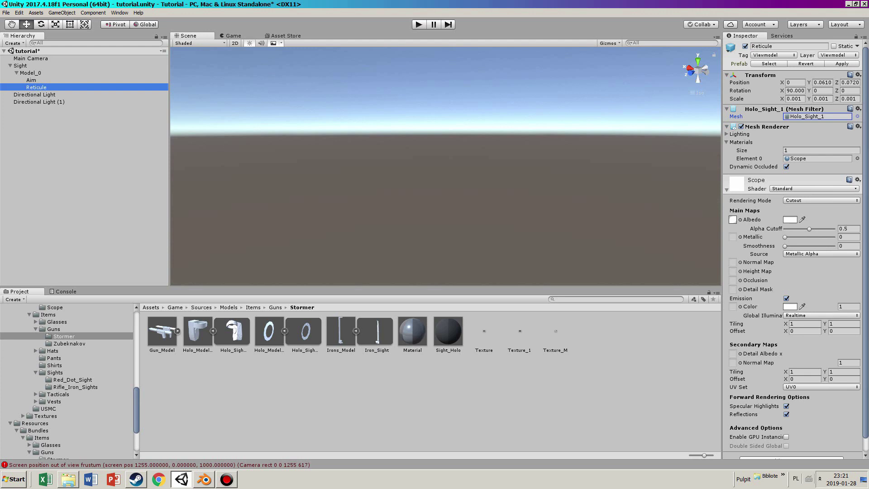
drag(305, 331, 817, 117)
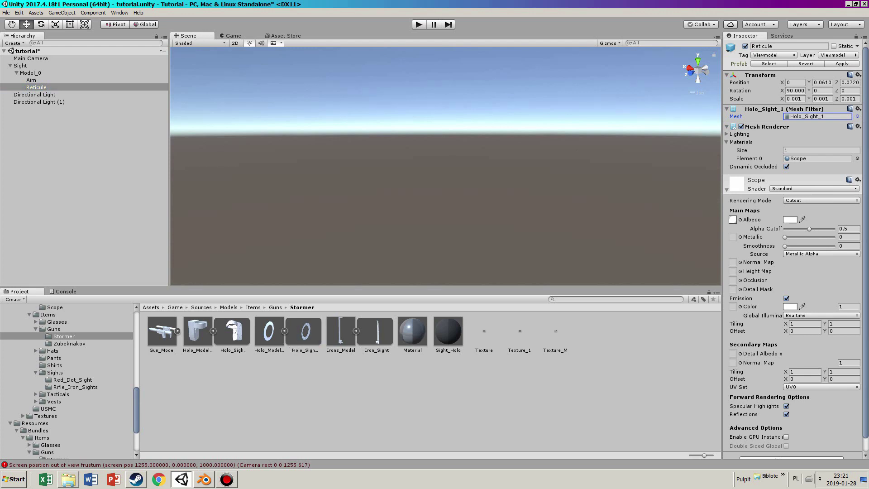
- Set the Reticule's scale to 0.7 on all three axes and focus the view on it
click(801, 99)
key(BackSpace)
key(BackSpace)
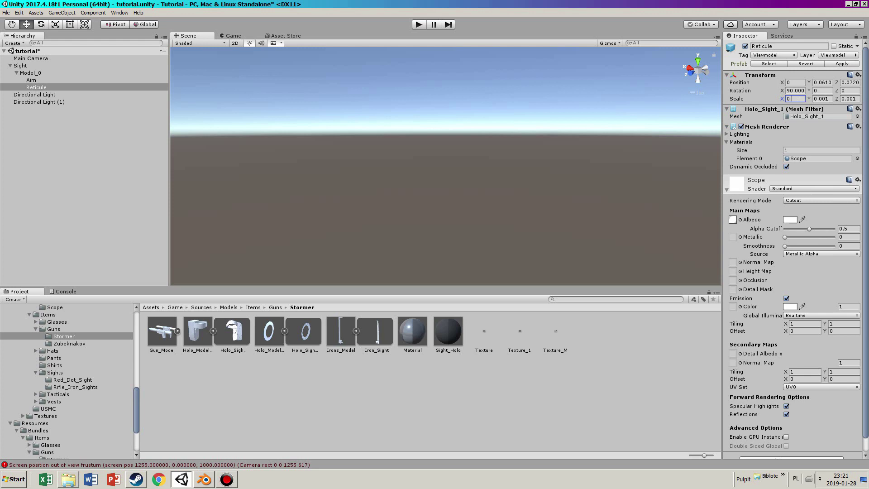
text(7)
key(Tab)
text(7)
key(BackSpace)
text(0.7)
key(Tab)
text(0.7)
double_click(36, 88)
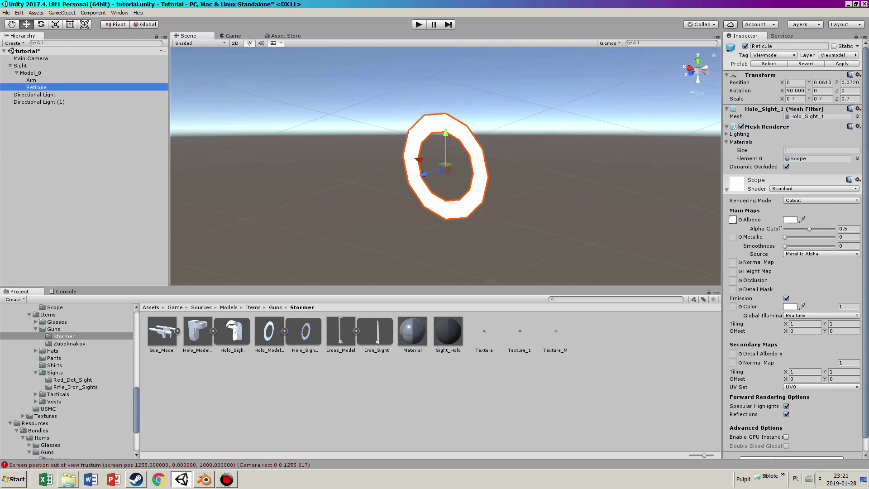
- Move the Reticule lengthwise into the sight's upright frame, to a Y position of about 0.181
scroll(445, 165, down, 6)
right_drag(430, 166, 389, 178)
scroll(461, 169, down, 6)
scroll(445, 166, down, 3)
click(696, 92)
scroll(445, 166, up, 5)
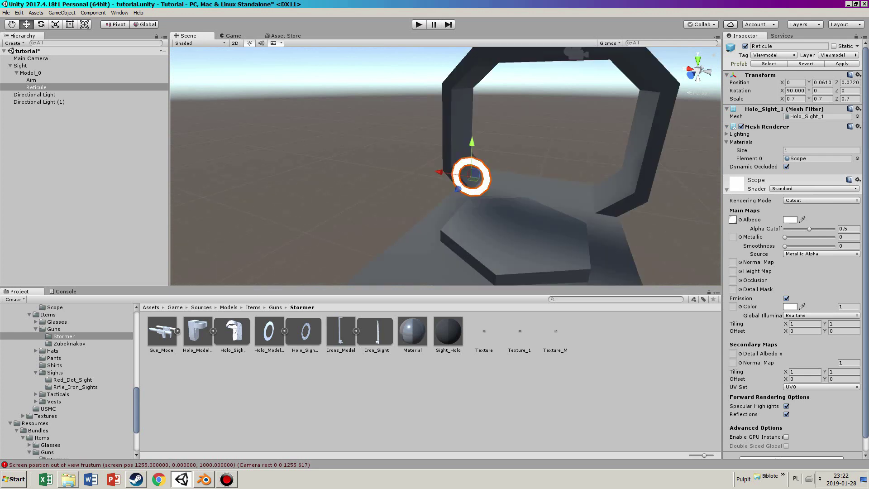
click(707, 71)
scroll(445, 165, down, 6)
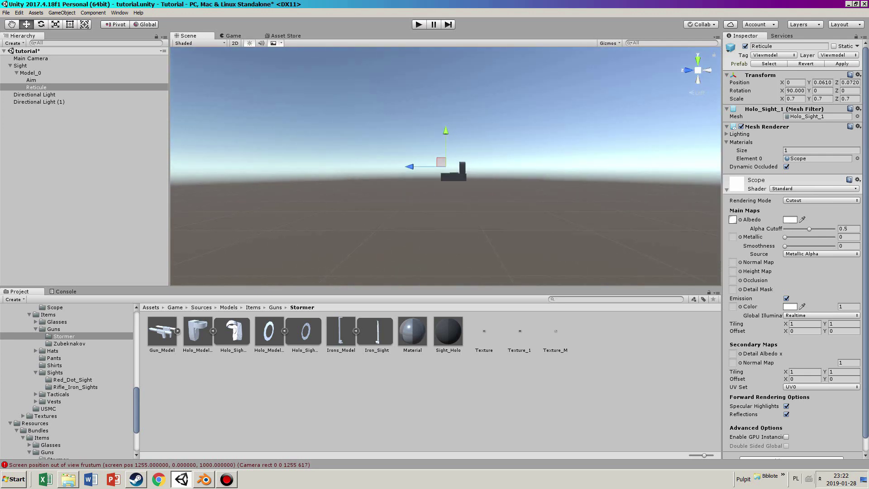
scroll(445, 166, up, 6)
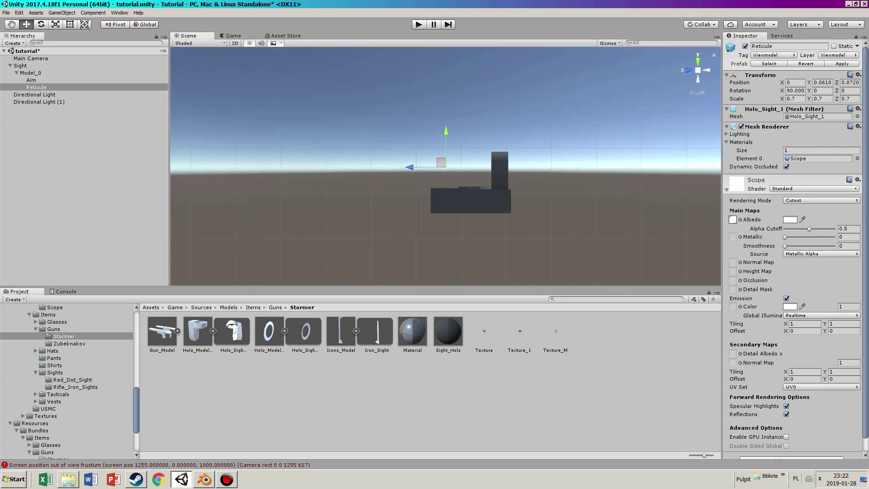
drag(442, 163, 565, 163)
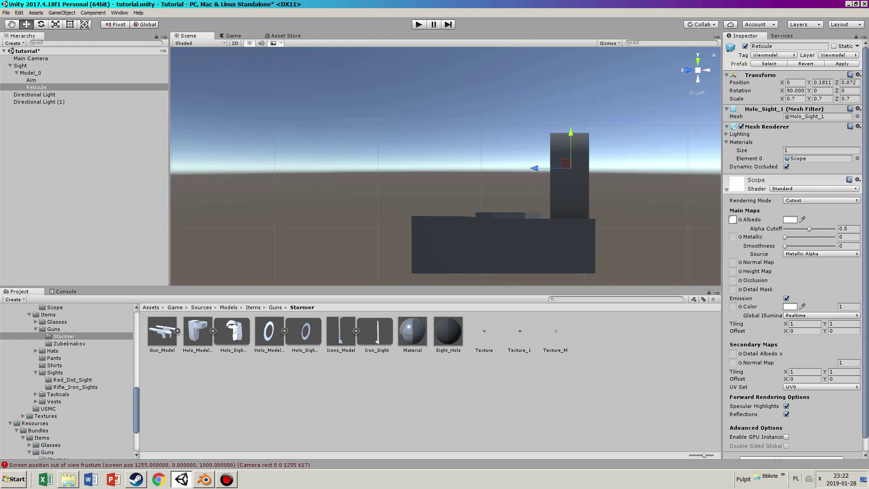
- Lower the Reticule within the sight's frame to a Z position of about 0.061
click(688, 70)
scroll(446, 166, up, 4)
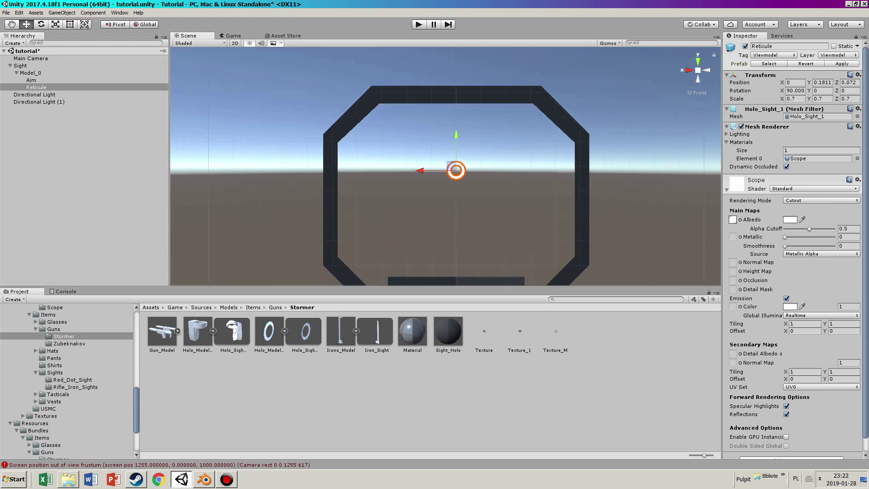
middle_drag(445, 166, 438, 155)
drag(440, 112, 440, 140)
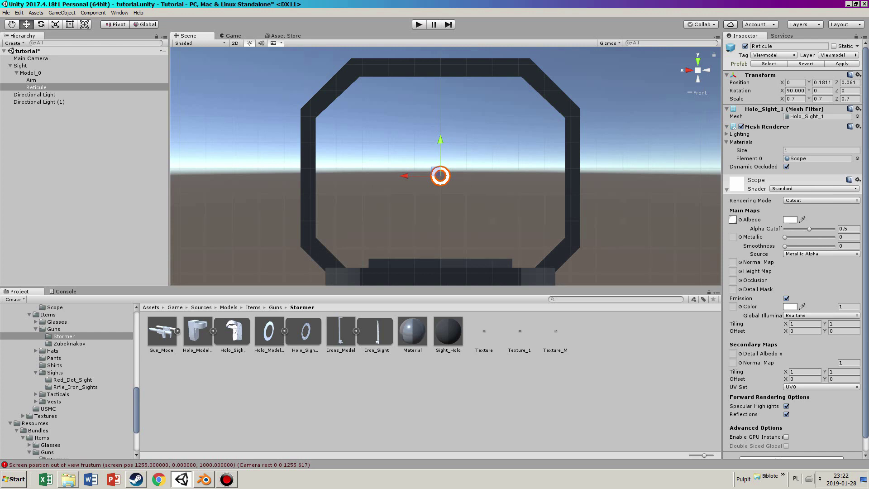
- Move the Aim object lengthwise to the sight's upright frame, to a Y position of about 0.205
click(36, 87)
click(31, 80)
scroll(445, 166, down, 12)
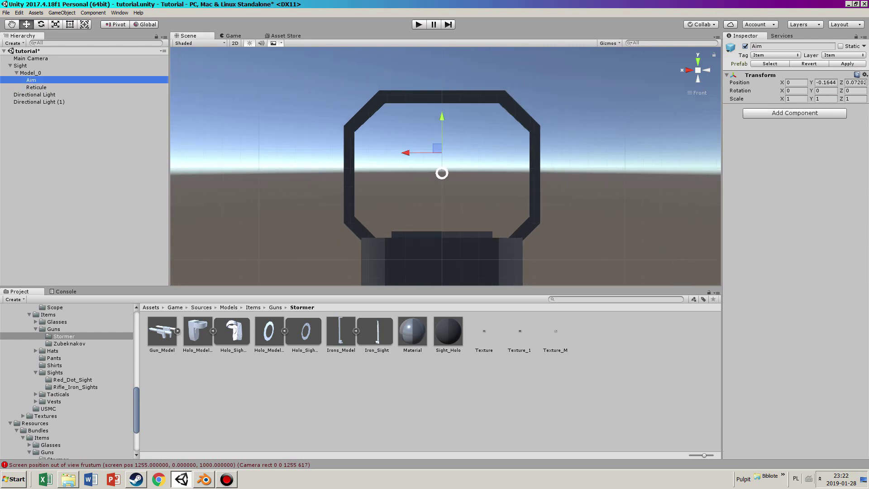
click(707, 70)
scroll(446, 166, down, 10)
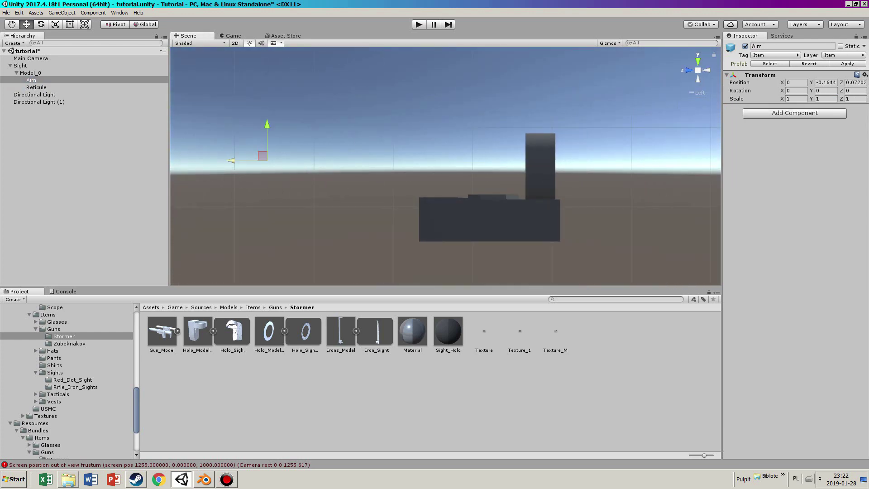
drag(232, 160, 525, 160)
- Lower the Aim object to the center of the Reticule ring, at a Z position of about 0.061
click(689, 70)
scroll(445, 166, up, 12)
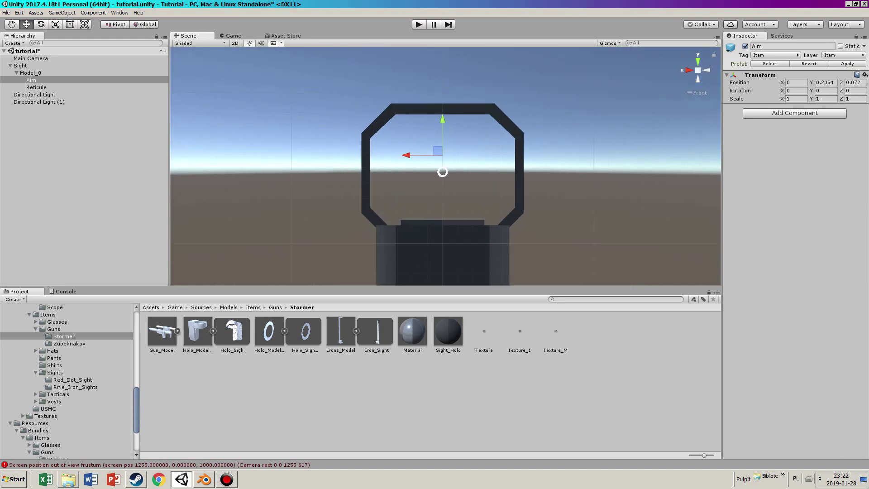
scroll(445, 166, up, 12)
drag(437, 100, 437, 145)
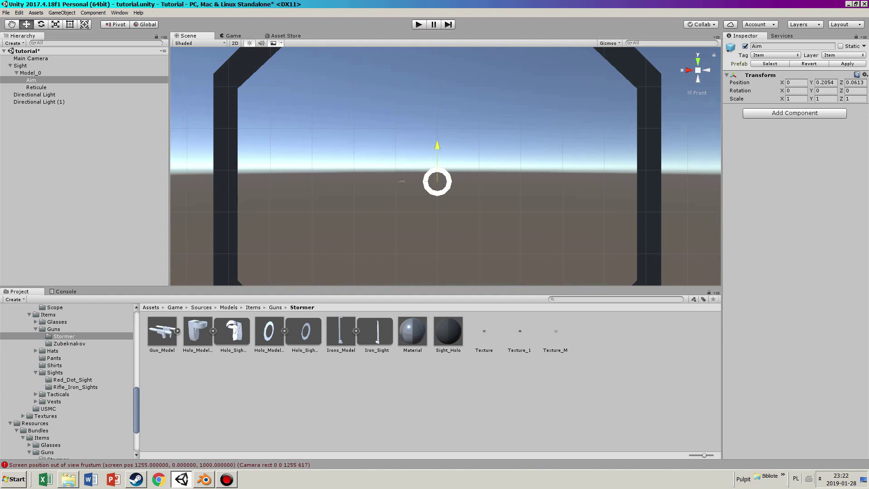
scroll(435, 181, up, 4)
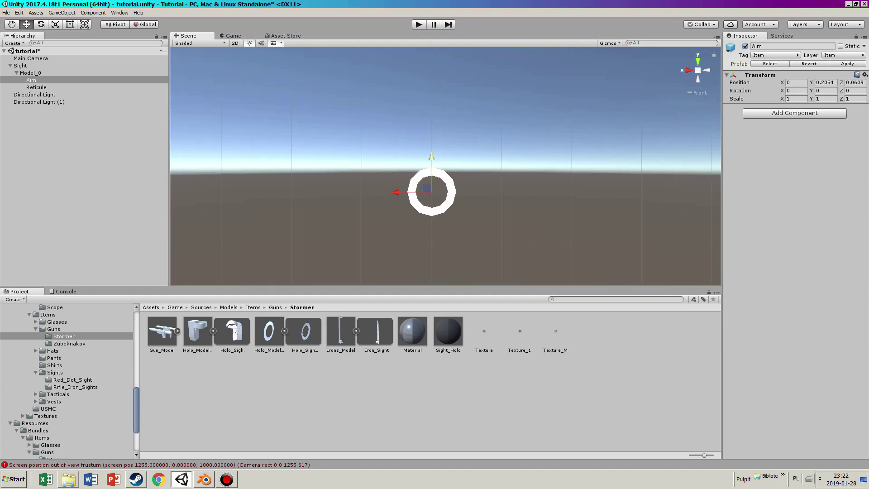
drag(432, 157, 432, 155)
- Set the Reticule's scale to 0.6 on the X, Y and Z axes
click(36, 87)
click(795, 98)
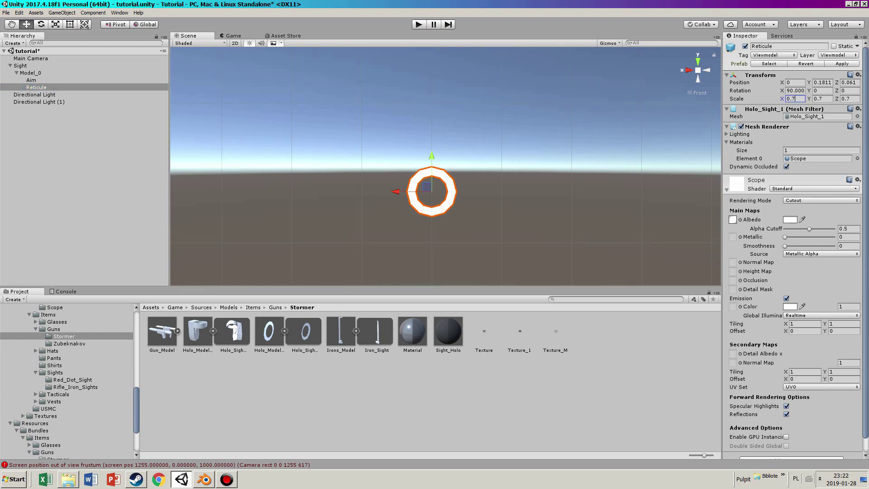
key(BackSpace)
text(6)
key(Return)
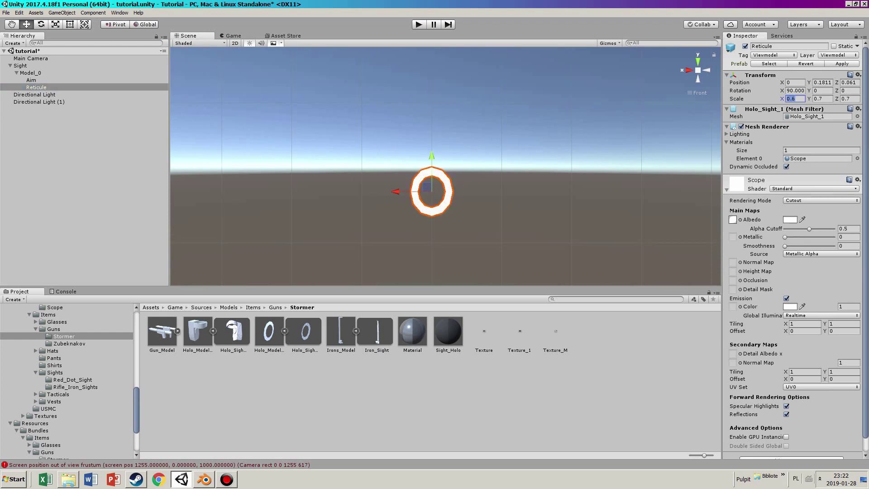
click(795, 99)
key(Tab)
text(0.6)
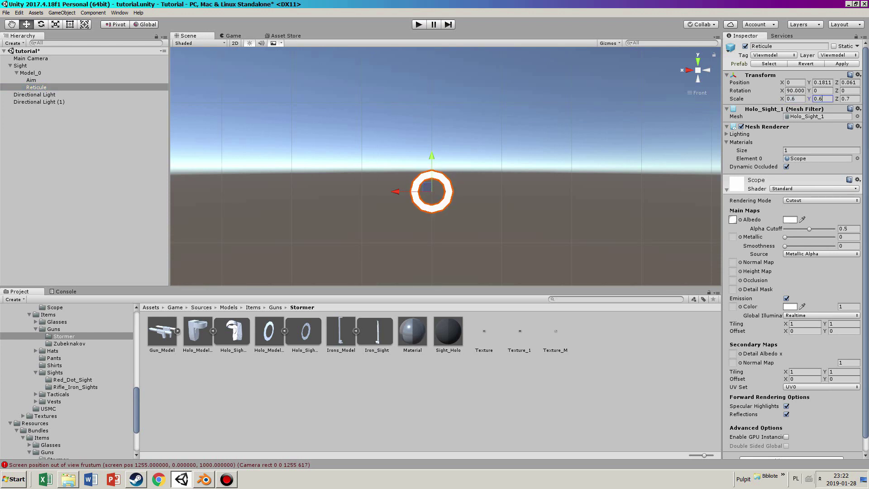
key(Tab)
text(0.6)
scroll(446, 166, down, 20)
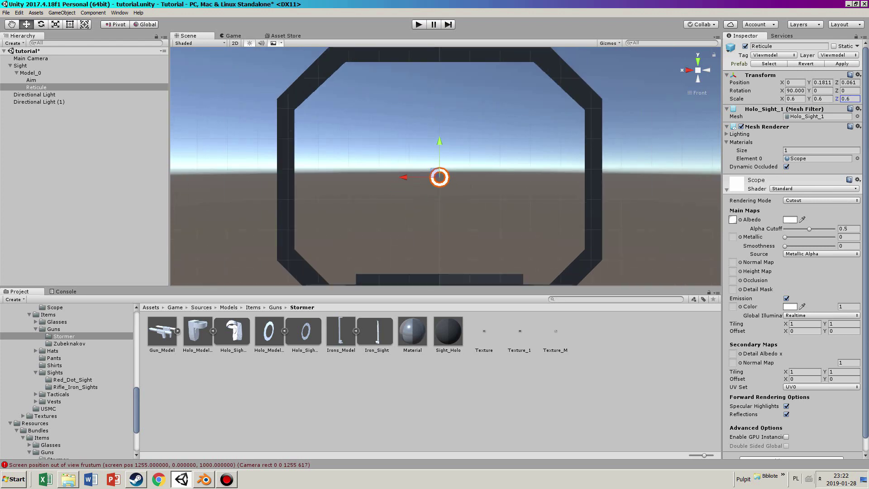
scroll(446, 166, up, 12)
scroll(445, 166, up, 2)
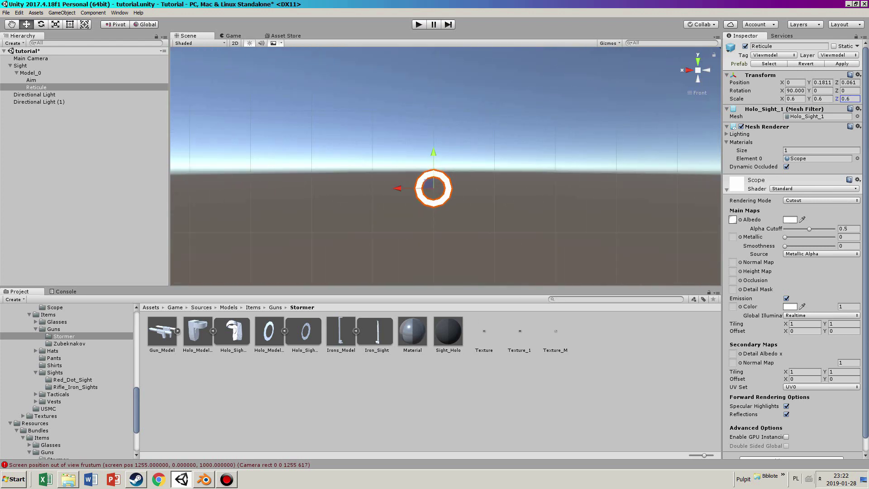
- Move the Aim object lengthwise to behind the sight body, at a Y position of about -0.122
click(32, 80)
scroll(446, 167, up, 2)
scroll(446, 166, down, 2)
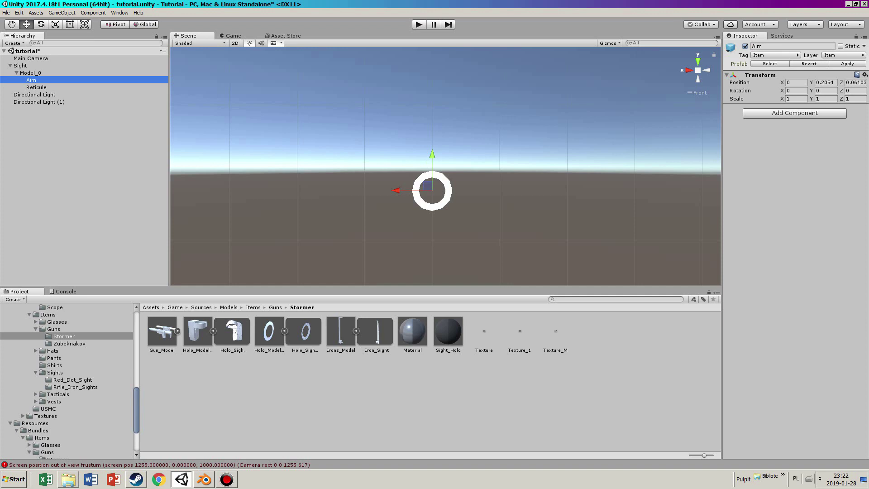
click(705, 70)
scroll(446, 166, down, 15)
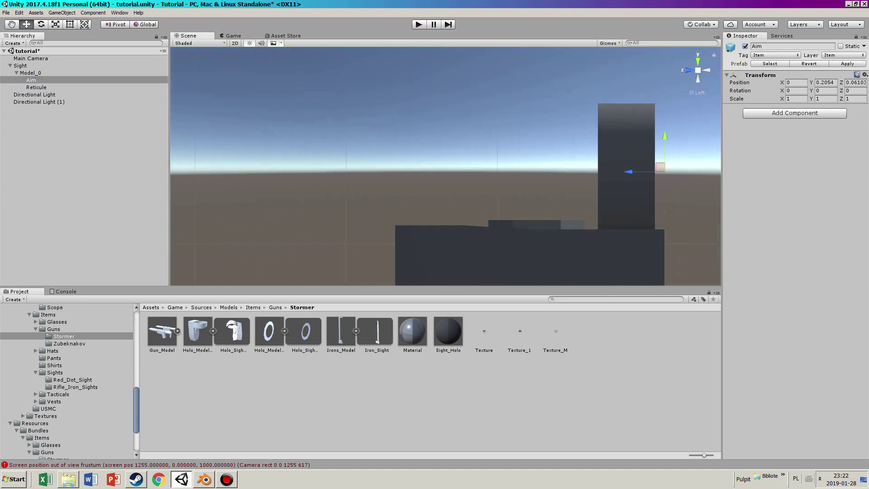
drag(564, 170, 214, 170)
scroll(446, 166, down, 2)
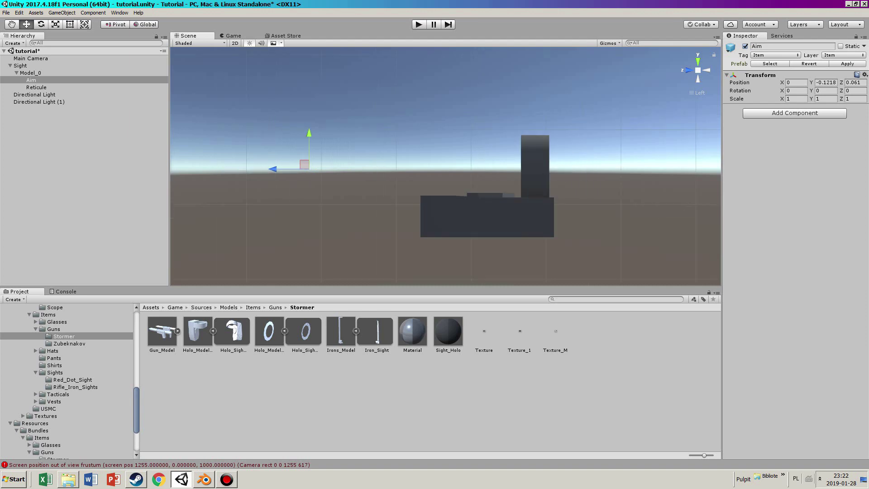
- Place the Red_Dot_Sight folder's Sight prefab in the scene as a reference and set its position to 0, 0, 0
click(72, 379)
scroll(73, 381, down, 3)
click(63, 432)
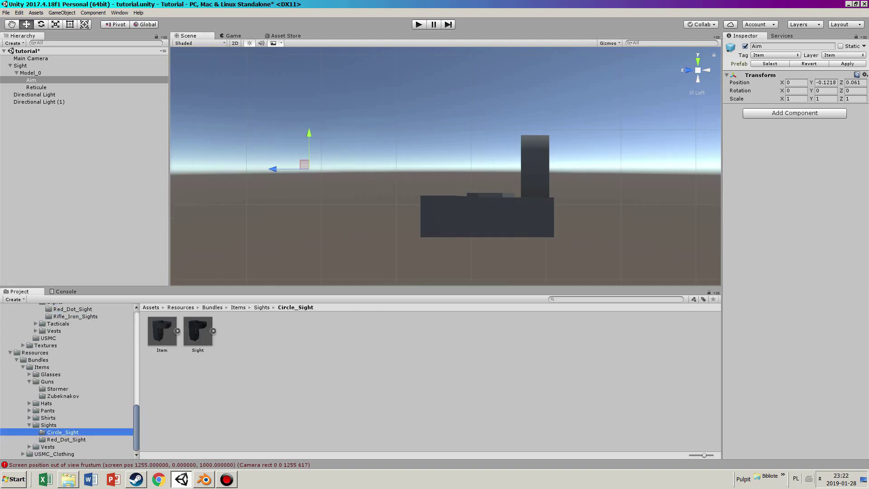
click(66, 439)
drag(270, 331, 462, 229)
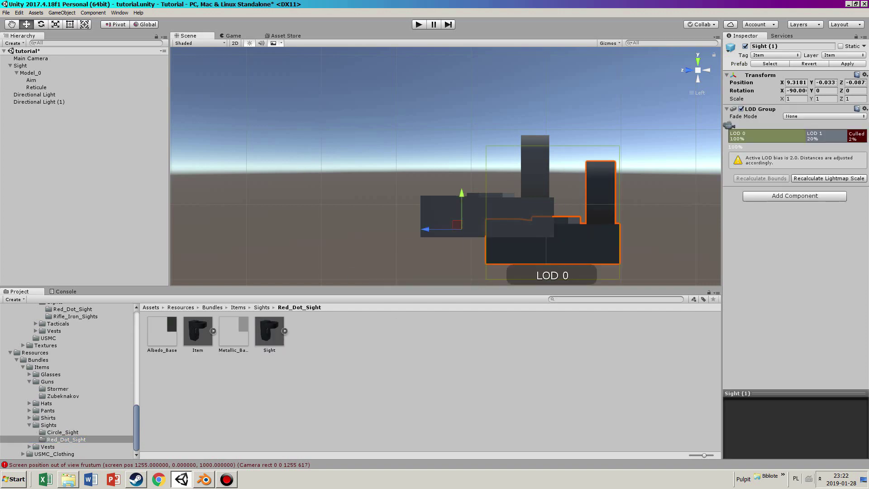
click(796, 82)
text(0)
key(Tab)
text(0)
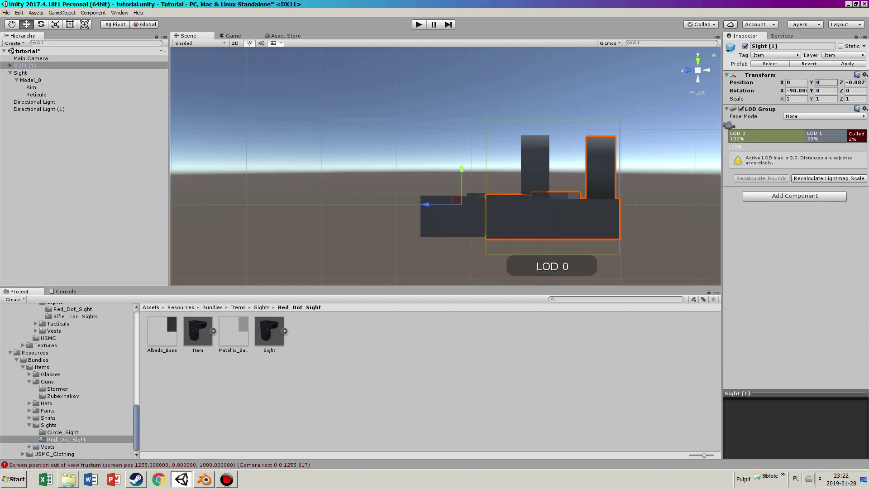
key(Tab)
text(0)
key(Tab)
- Compare with the reference sight's Aim object and move the custom sight's Aim lengthwise to a Y position of about -0.068
click(10, 65)
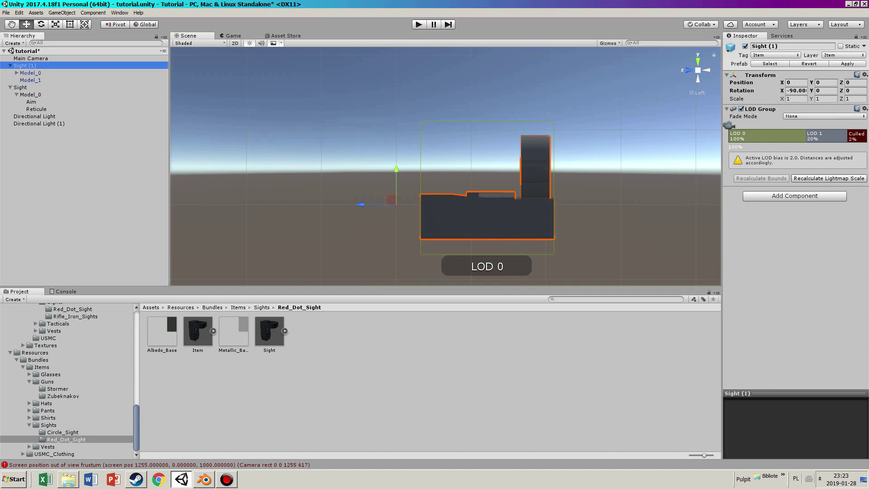
click(16, 73)
click(31, 80)
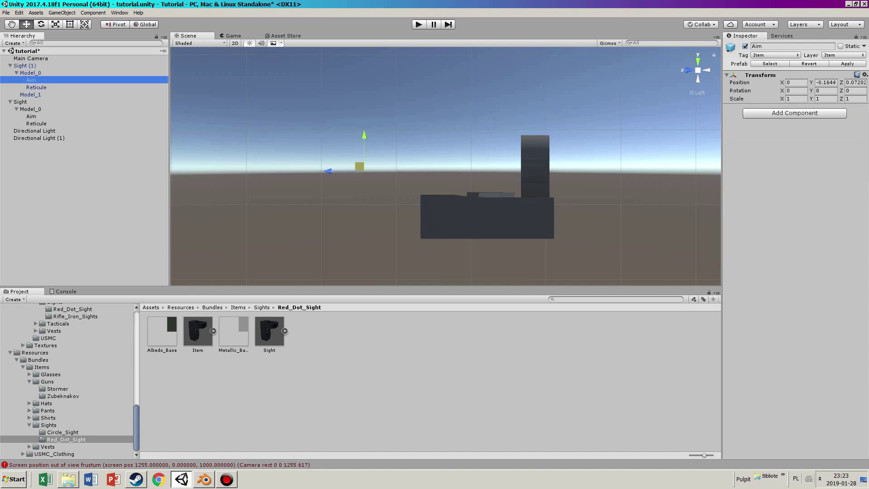
click(36, 124)
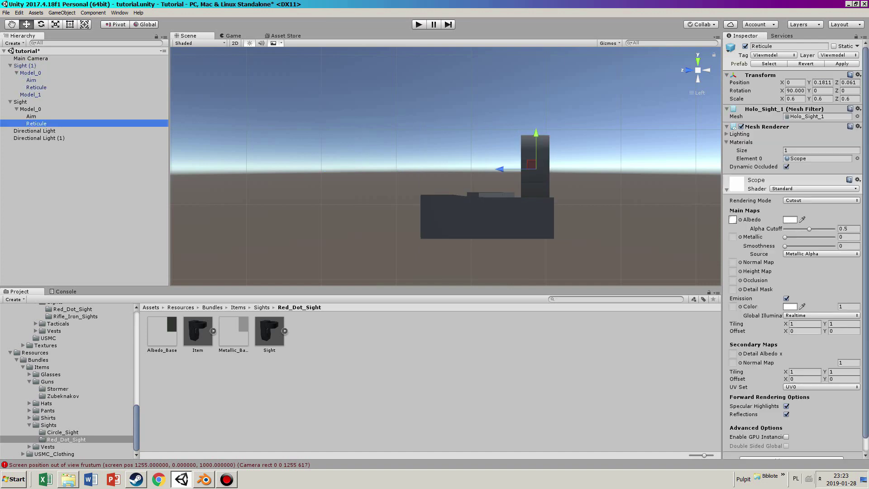
click(31, 116)
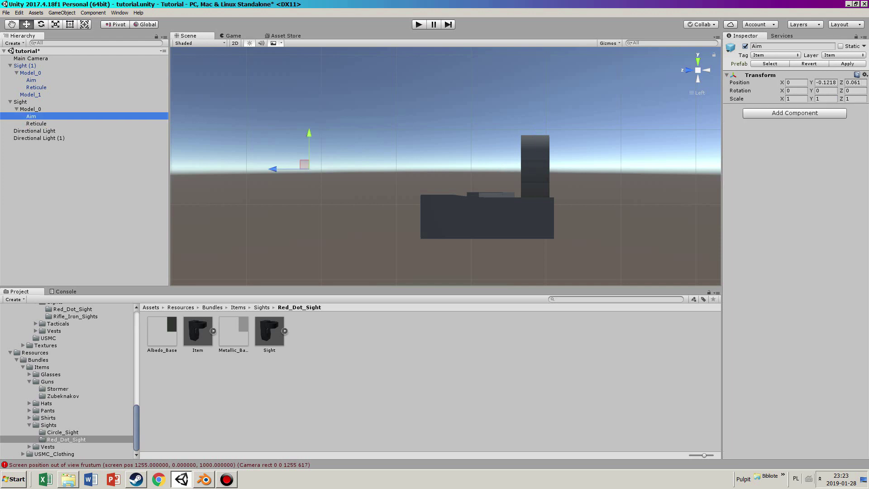
drag(273, 168, 313, 168)
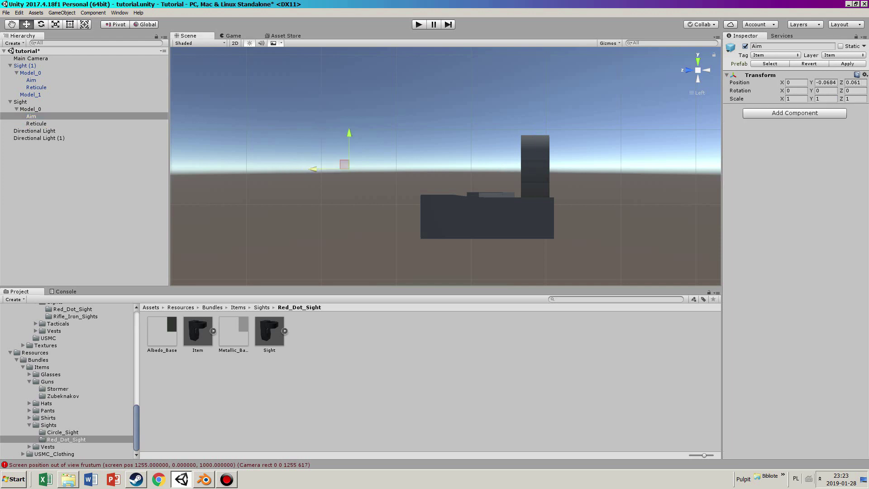
- Delete the reference red dot sight from the scene and open the Circle_Sight folder
click(25, 65)
key(Delete)
click(66, 439)
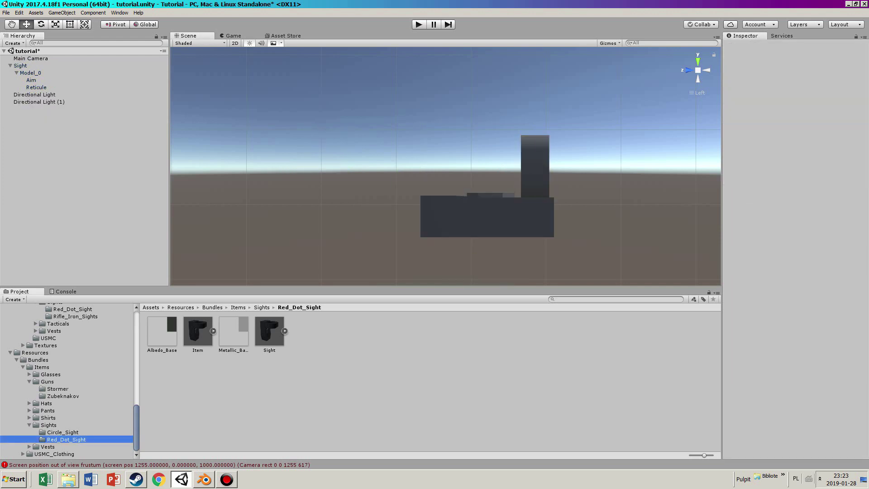
click(62, 432)
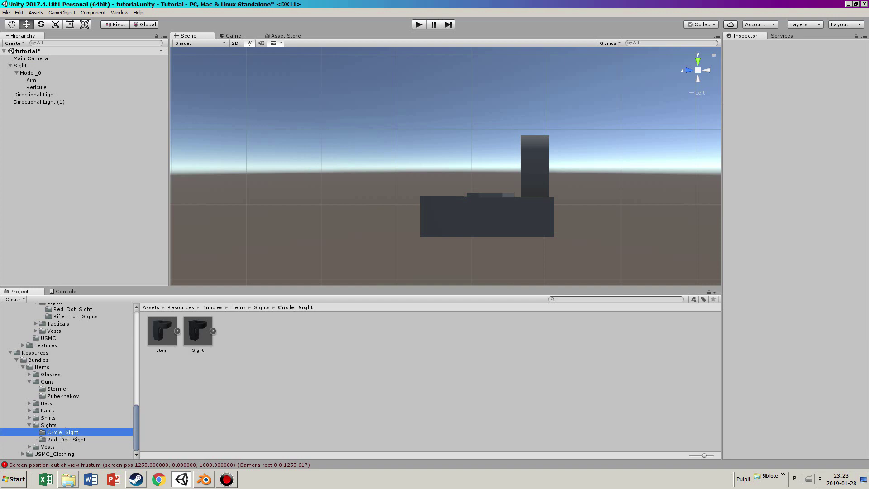
- Delete LOD 1 from the Sight's LOD Group and extend LOD 0 so culling starts at 2%
click(21, 65)
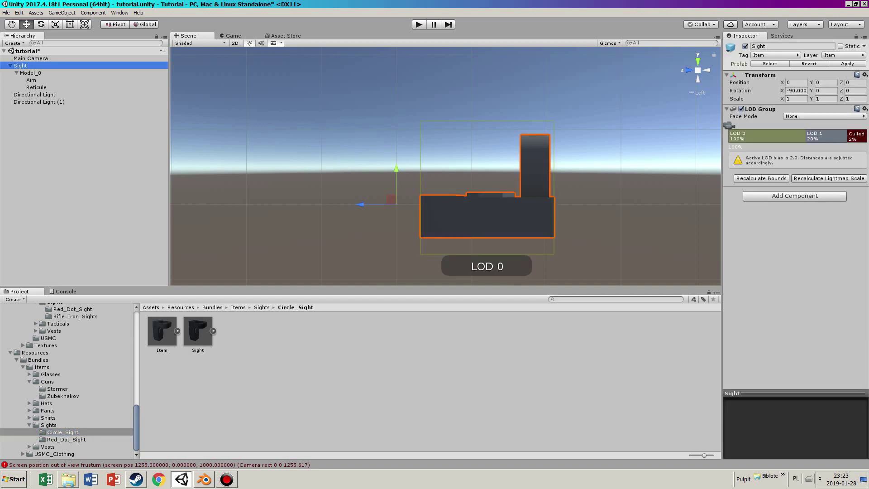
right_click(825, 134)
click(835, 146)
key(Return)
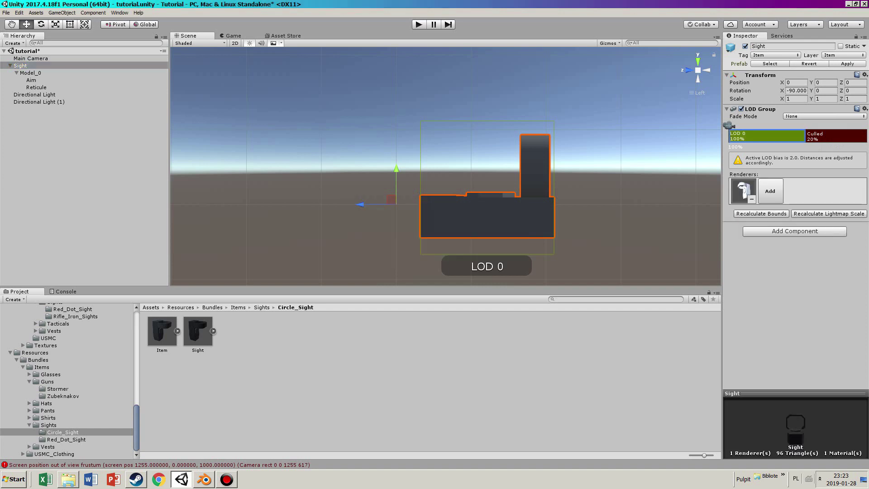
drag(728, 125, 847, 125)
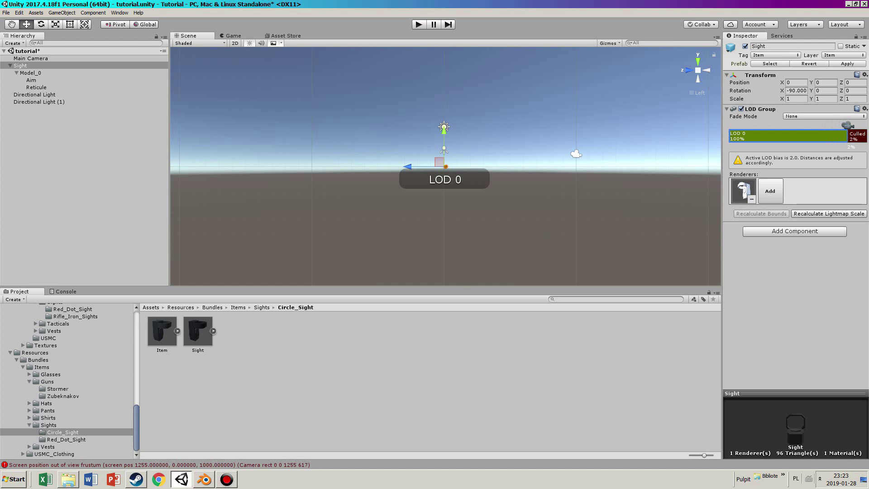
- Frame the finished Sight in the scene and overwrite the Sight prefab in the Circle_Sight folder with it
double_click(20, 65)
right_drag(344, 150, 500, 180)
alt+drag(457, 183, 361, 184)
drag(21, 65, 197, 333)
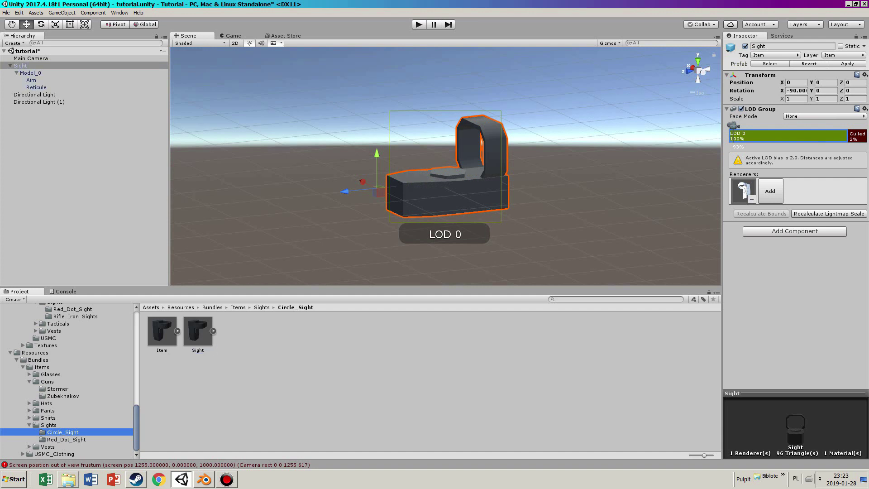
key(F2)
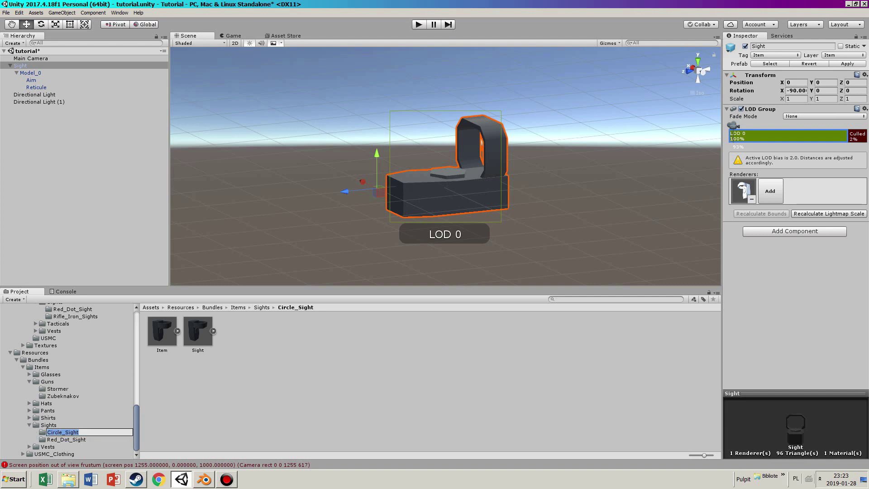
key(Down)
key(Return)
key(Down)
key(Down)
key(Down)
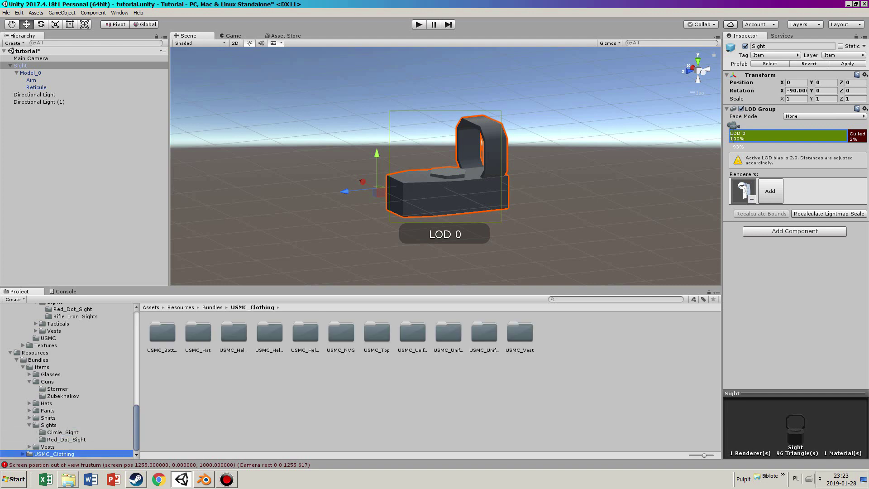
key(Up)
key(Up)
key(Up)
- Duplicate the Circle_Sight folder and rename the copy Stormer_Iron_Sight
key(ctrl+d)
key(F2)
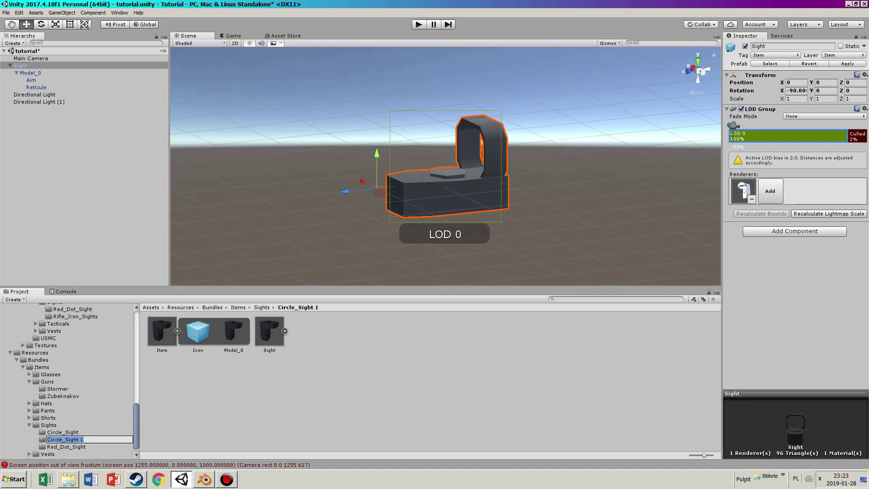
key(End)
key(ctrl+a)
text(Stormer_Iron_Sight)
key(Return)
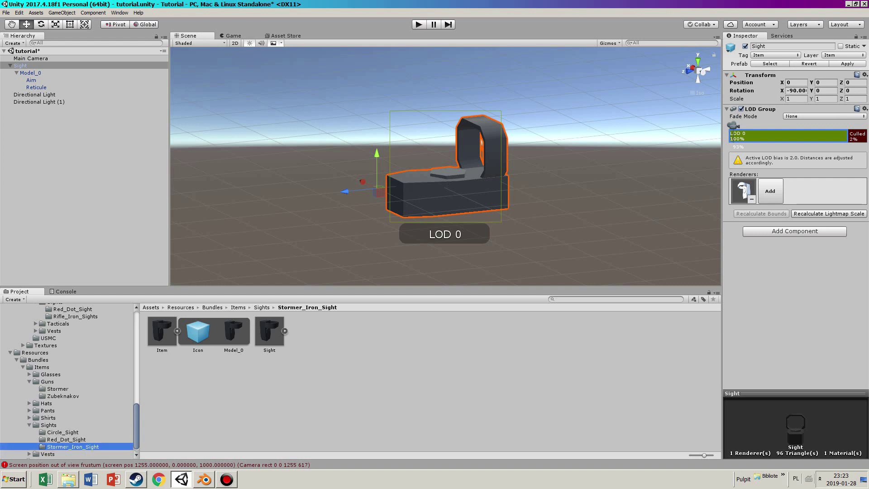
- Replace the Sight in the scene with the Item prefab from the Stormer_Iron_Sight folder
click(20, 65)
key(Delete)
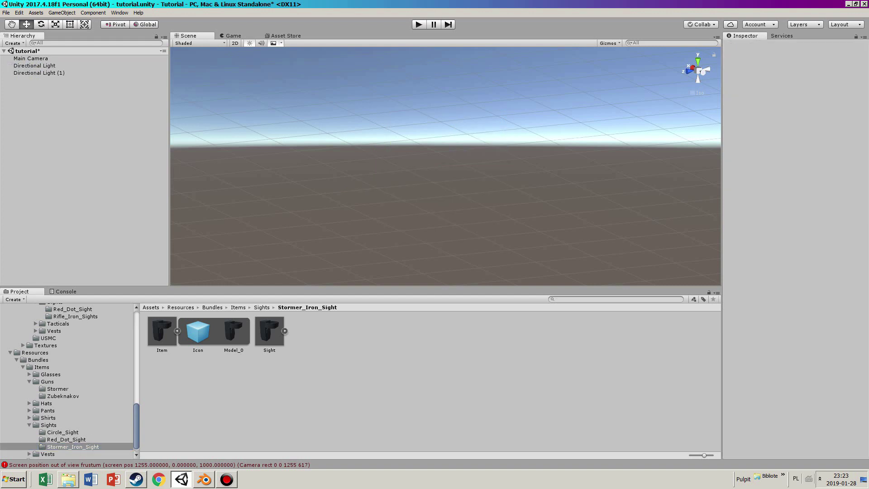
drag(162, 330, 294, 213)
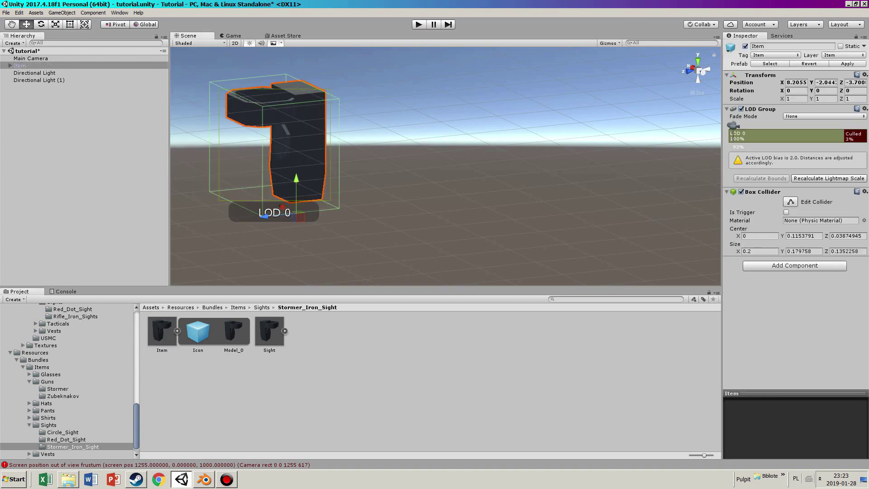
right_drag(294, 213, 222, 210)
double_click(20, 65)
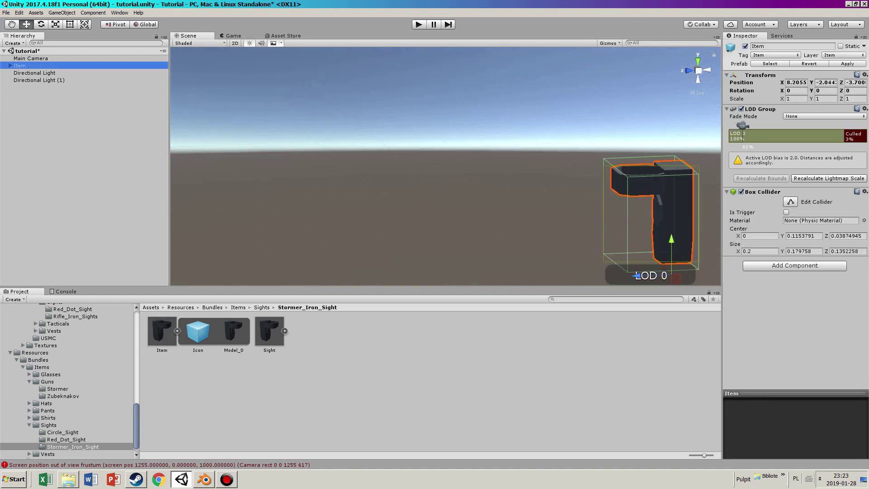
- Give the Item's Model_0 the Stormer's Iron_Sight mesh and the texture material named Material
click(10, 65)
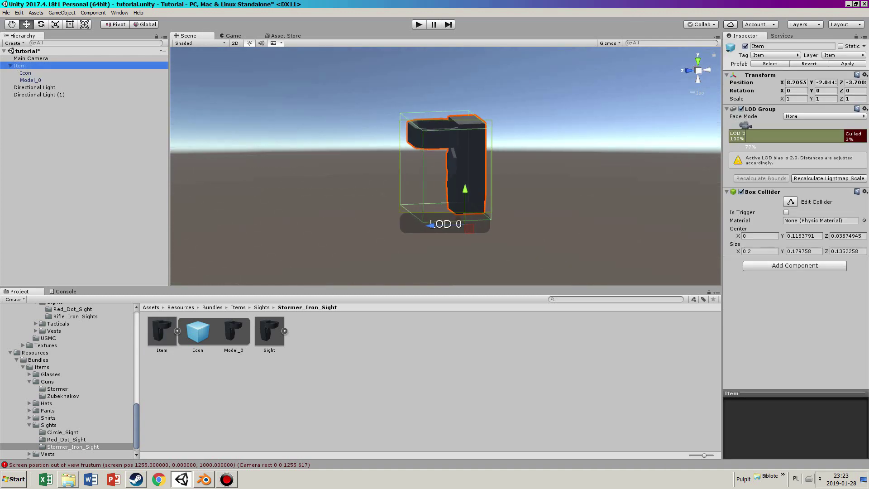
click(30, 81)
double_click(815, 116)
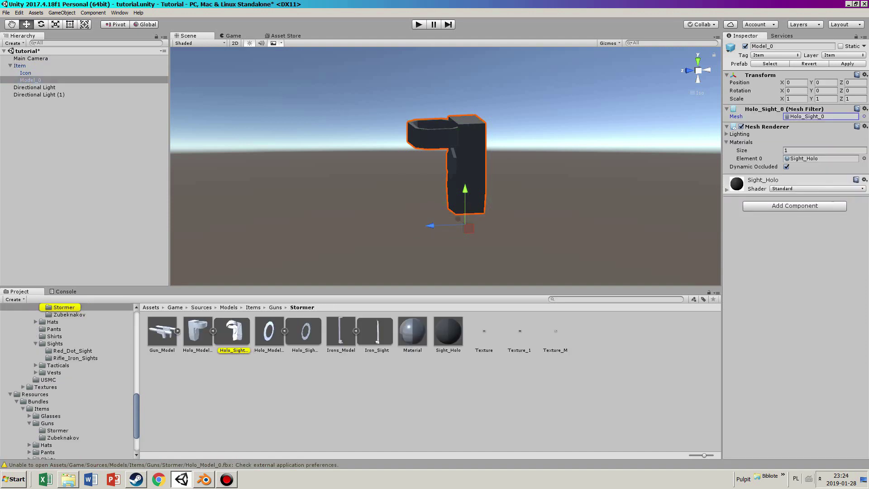
drag(375, 332, 814, 116)
drag(412, 331, 475, 203)
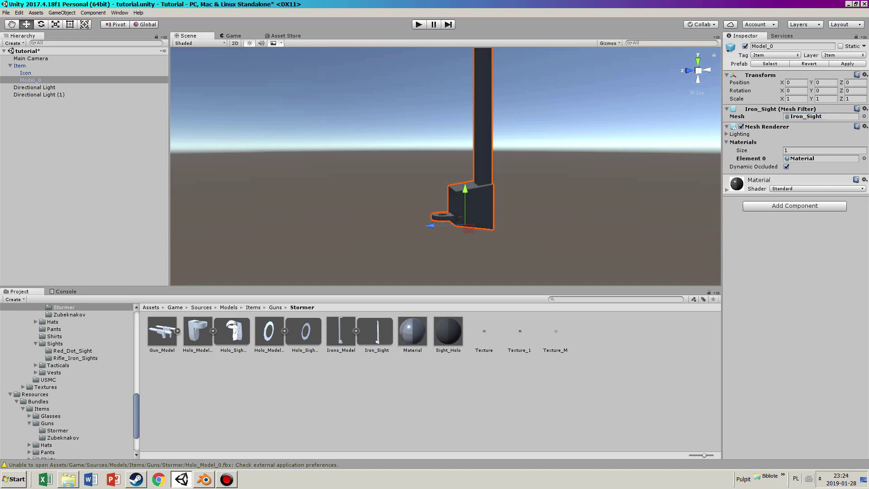
- Fit the Item's box collider around the iron sight's base in side view, with a depth of about 0.113
click(20, 66)
click(25, 73)
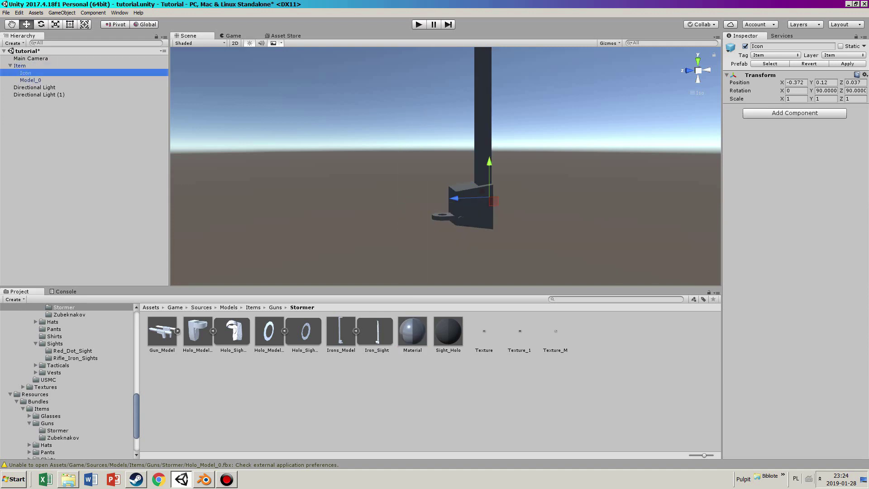
click(19, 66)
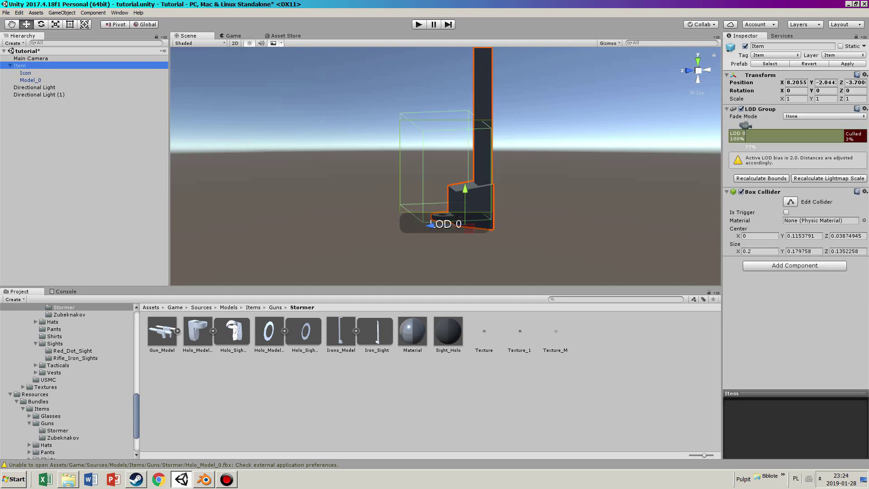
click(698, 70)
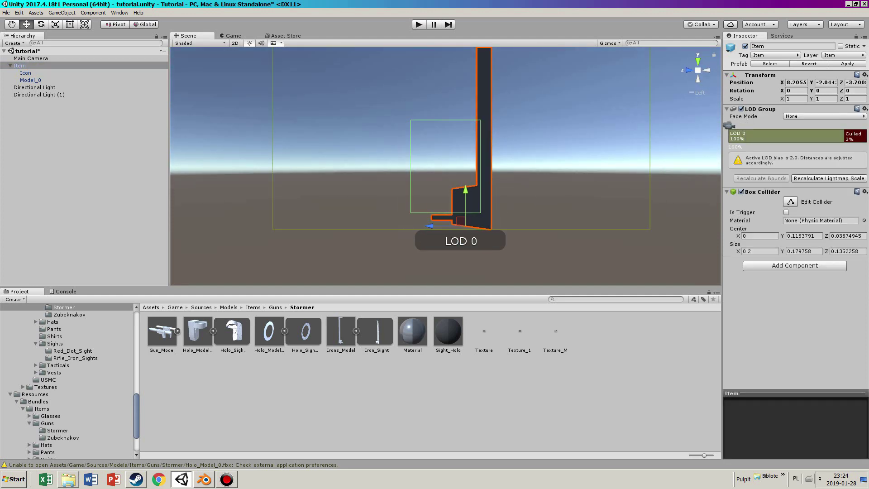
click(790, 201)
drag(445, 212, 446, 230)
drag(480, 174, 490, 175)
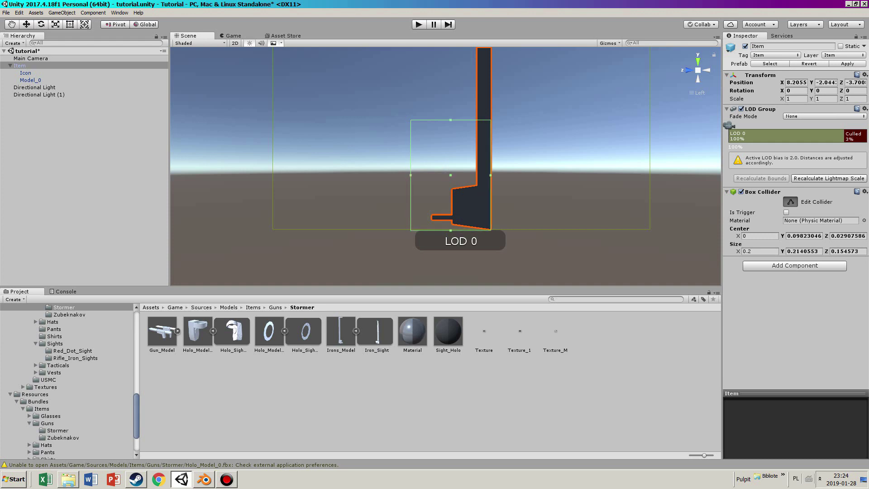
drag(410, 175, 432, 175)
- Extend the Item's box collider up to the far end of the iron sight model, making it about 0.73 high
scroll(430, 163, down, 11)
middle_drag(431, 163, 410, 281)
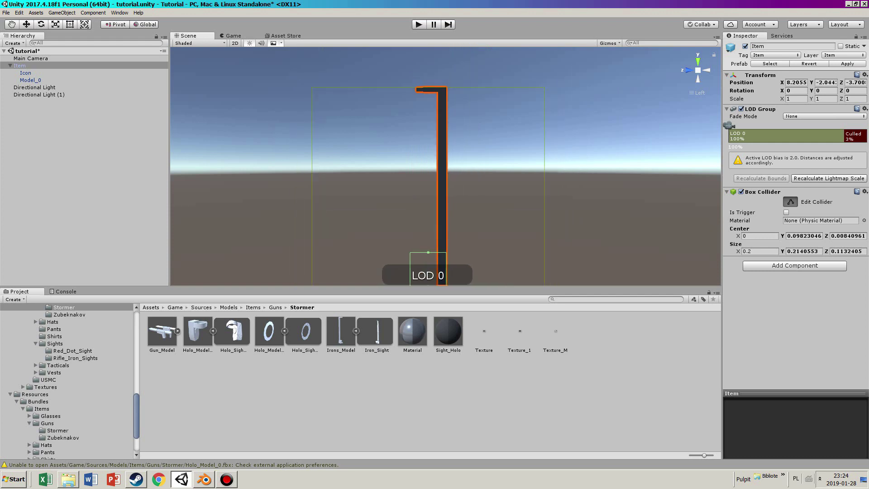
scroll(445, 166, down, 1)
drag(431, 235, 431, 103)
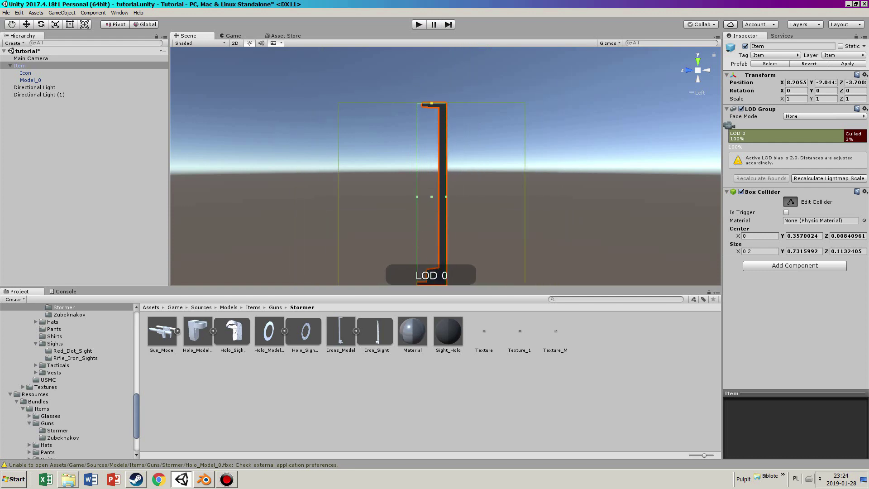
middle_drag(431, 276, 436, 127)
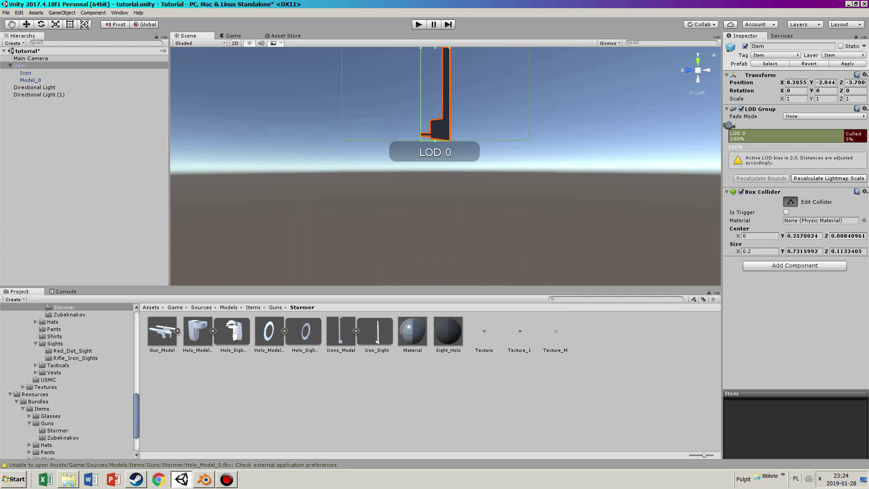
- Add a Camera component to the Icon with orthographic projection and a size of 0.2
click(25, 73)
scroll(446, 166, up, 1)
click(795, 112)
text(ca)
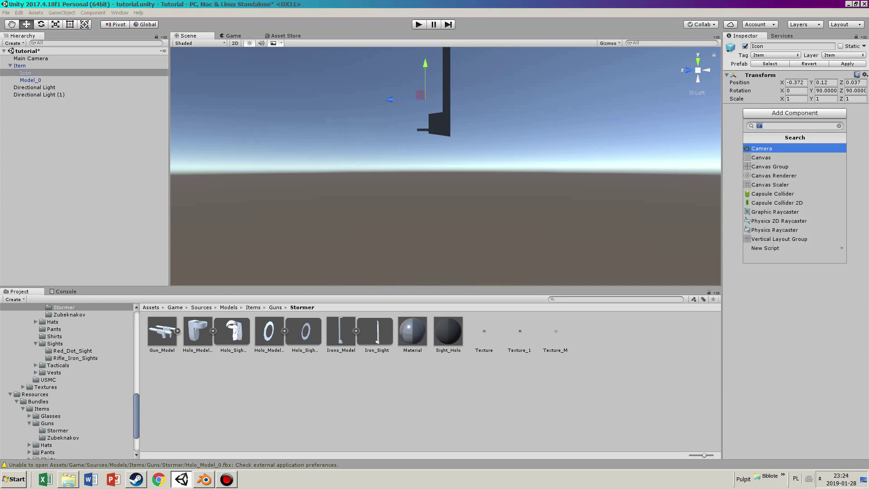
key(Return)
click(823, 144)
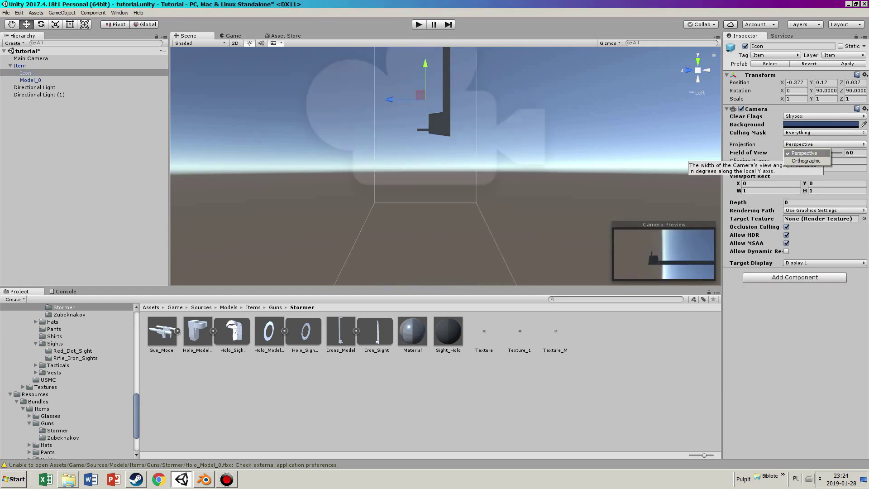
click(801, 162)
click(804, 152)
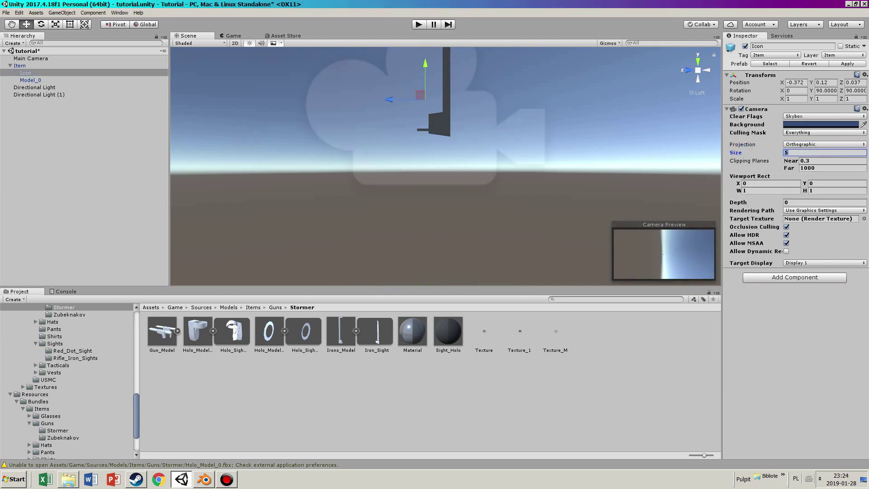
text(0.2)
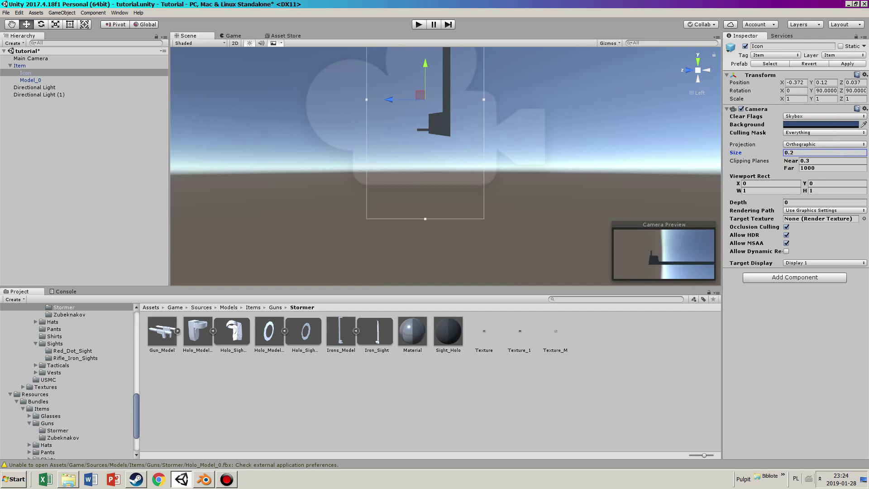
- Rotate the Icon to about -90, 180, 0 so its camera looks along the length of the iron sight
click(688, 70)
middle_drag(589, 117, 553, 204)
scroll(554, 203, down, 7)
key(e)
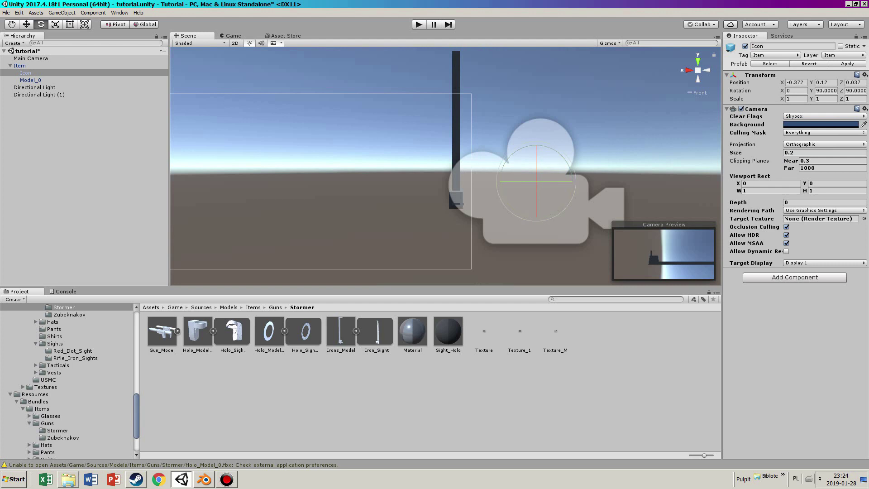
ctrl+drag(555, 212, 462, 270)
key(w)
- Set the Icon's position to 0, 0, 0
click(795, 82)
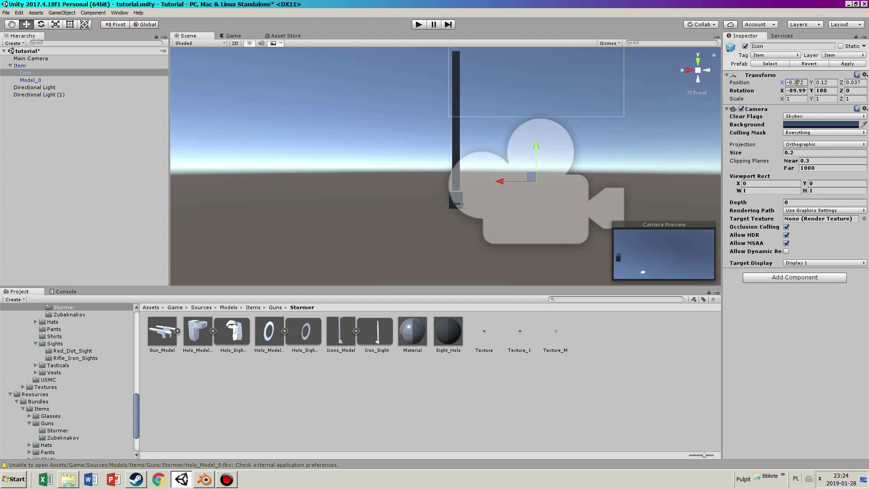
text(00)
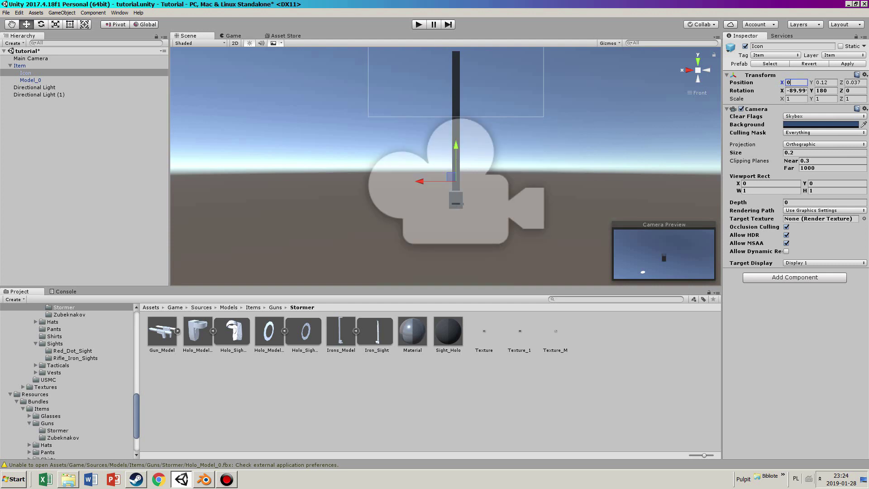
key(Tab)
text(0)
key(Tab)
text(0)
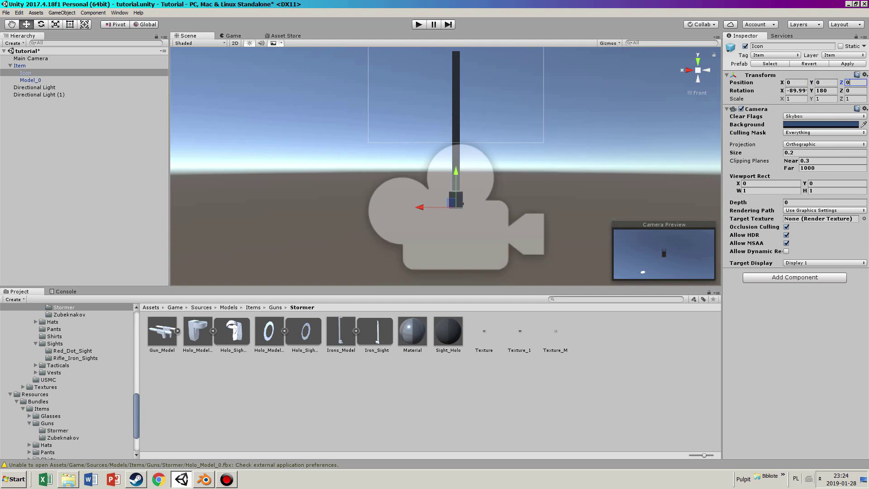
- Reduce the Icon camera's orthographic size to 0.05 while checking the framing from below
click(697, 78)
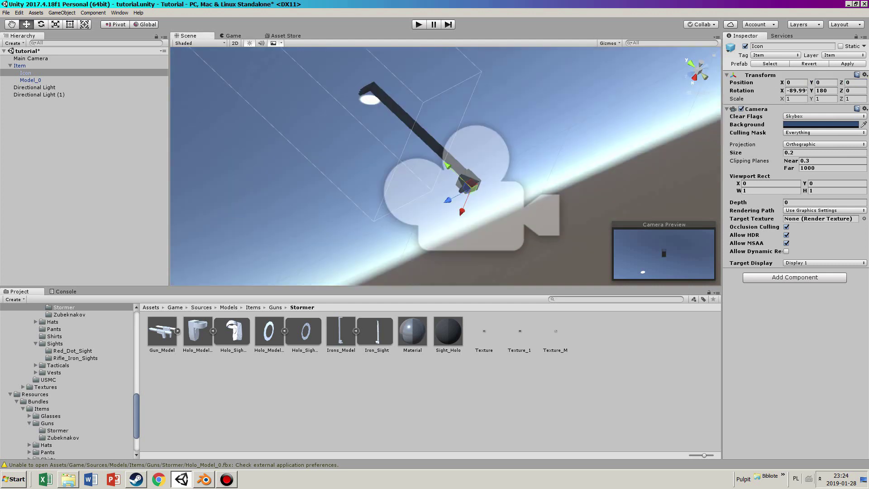
scroll(445, 166, up, 5)
click(795, 152)
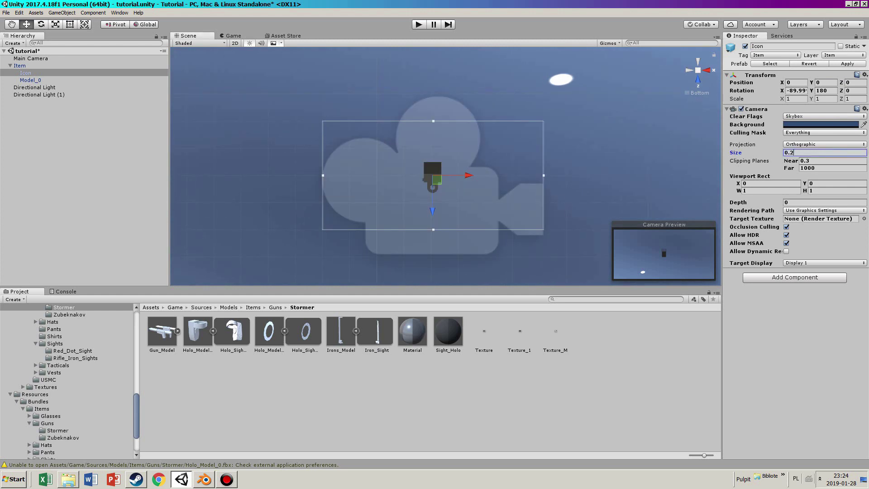
key(BackSpace)
text(1)
key(BackSpace)
text(2)
key(BackSpace)
text(1)
key(BackSpace)
text(05)
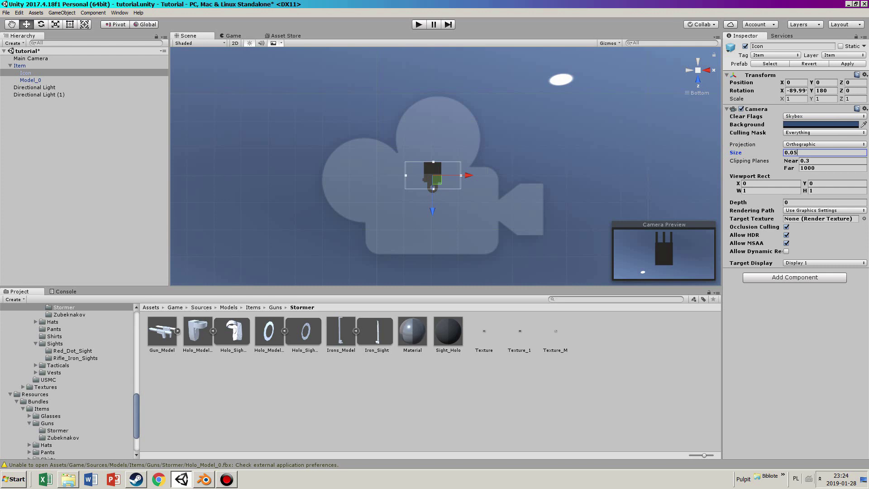
- Shift the Icon to about 0.0114 in Z and move it below the model to about -0.421 in Y
scroll(435, 190, up, 13)
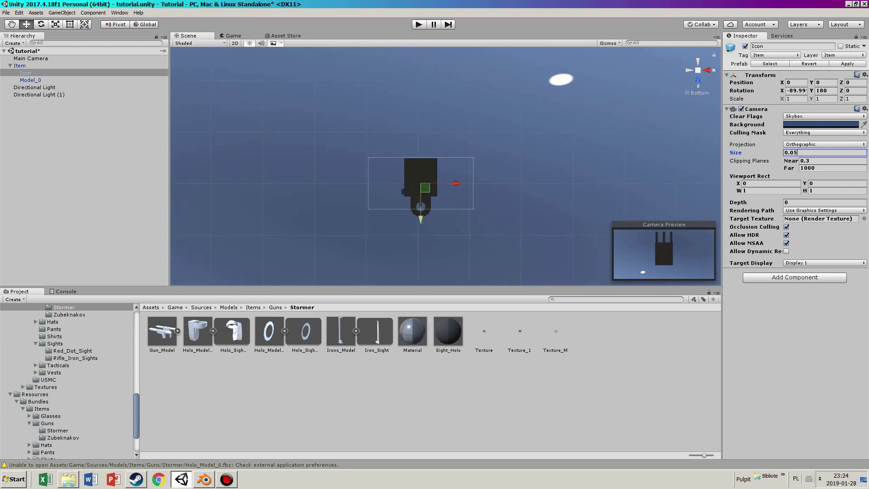
drag(420, 219, 421, 224)
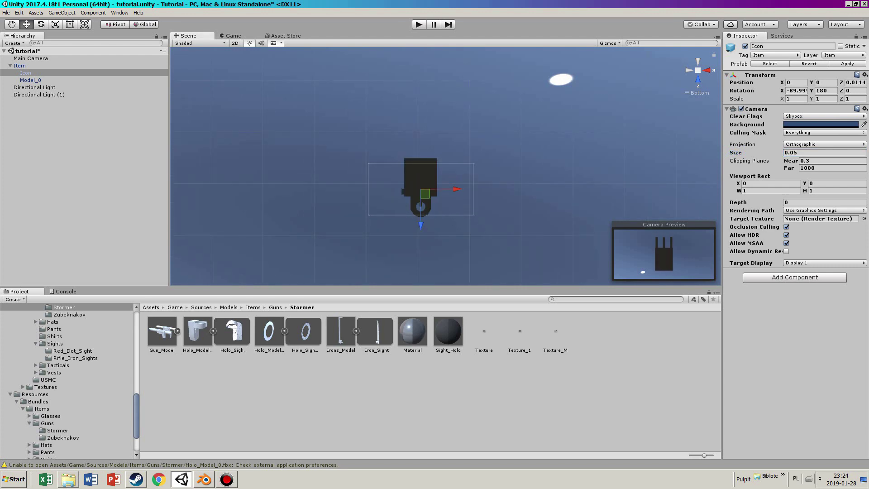
click(697, 80)
scroll(454, 172, down, 18)
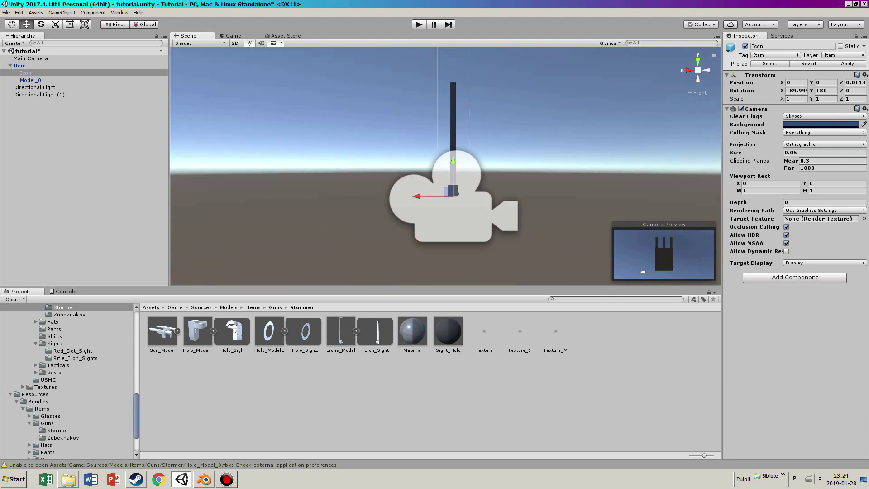
drag(453, 161, 453, 225)
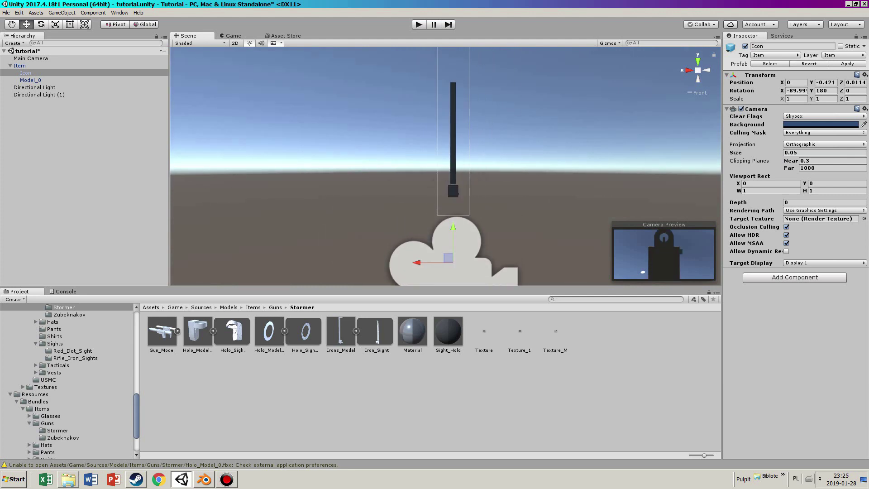
- Set the Icon camera's size to 0.07 and recenter the sight by moving the Icon to about 0.007 in Z
click(697, 79)
scroll(445, 162, up, 20)
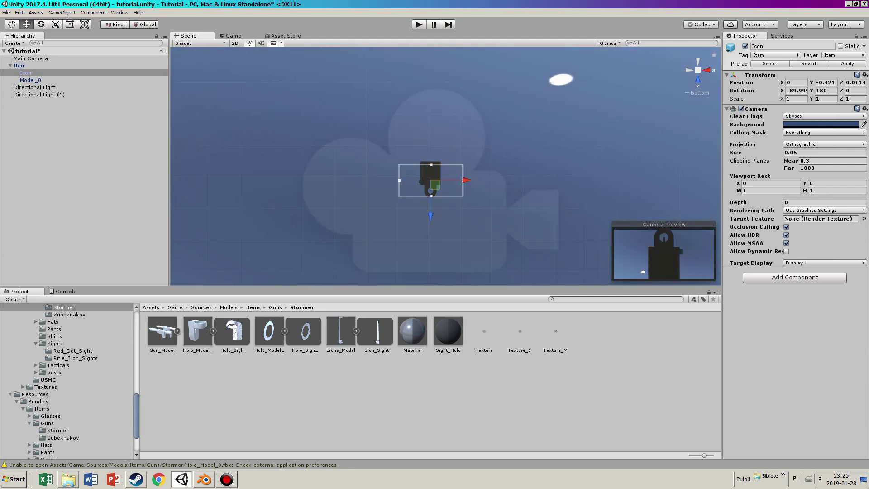
click(818, 152)
key(BackSpace)
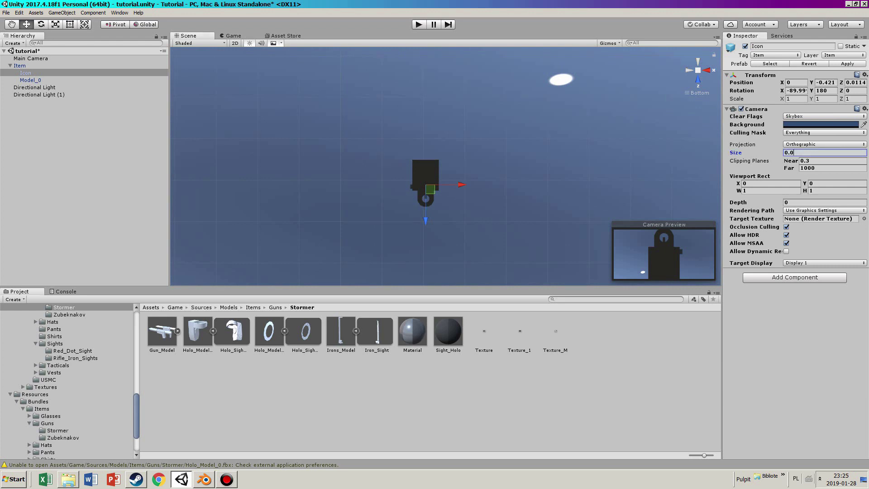
text(7)
drag(425, 221, 425, 219)
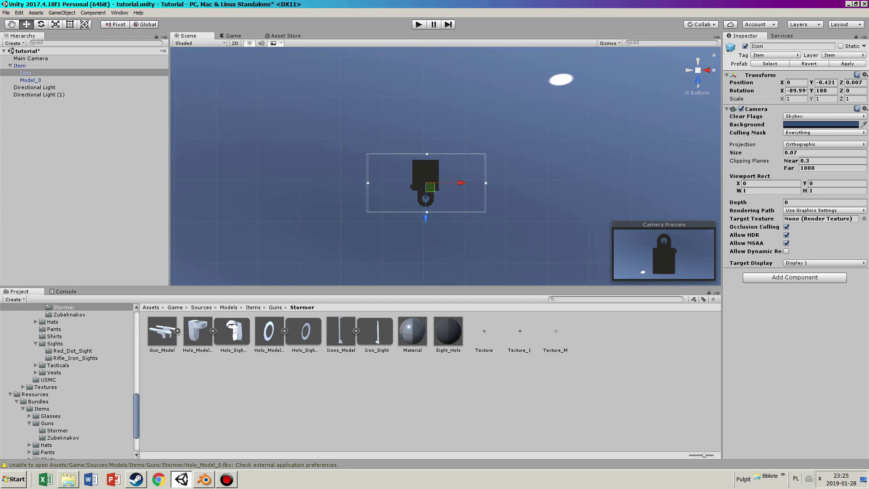
- Remove the temporary Camera component from the Icon
right_drag(389, 204, 565, 77)
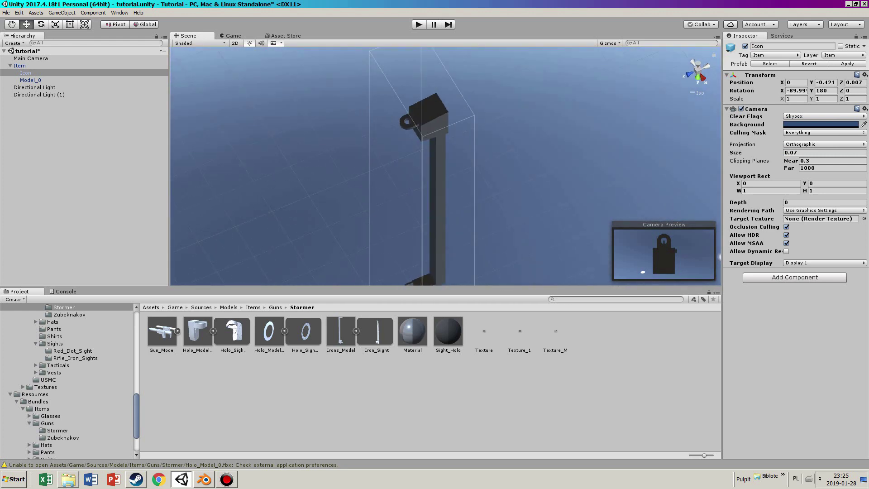
right_drag(407, 136, 511, 140)
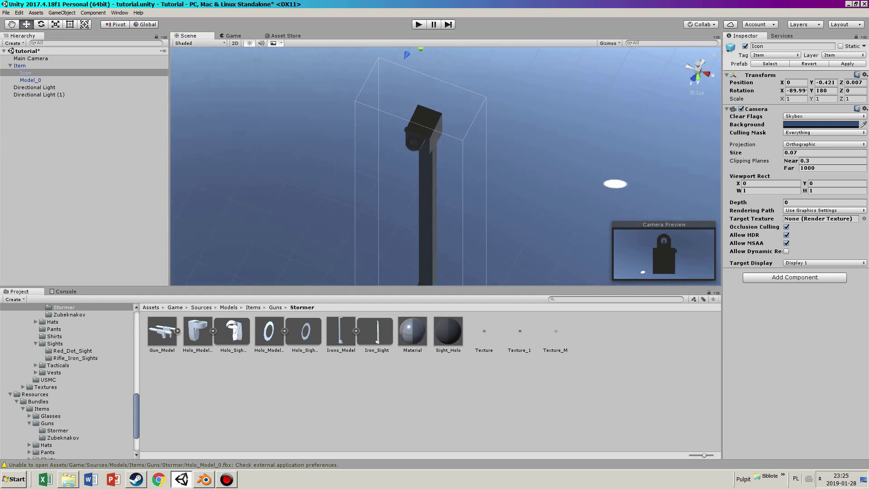
right_click(771, 110)
click(801, 128)
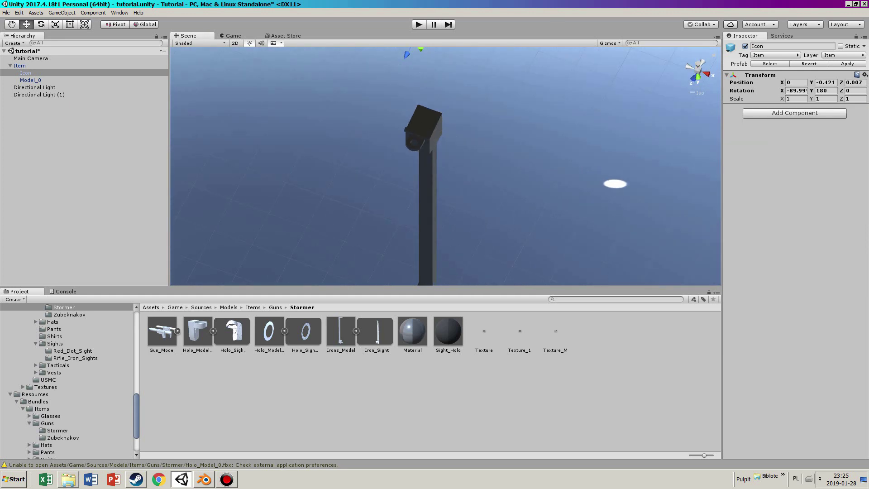
- Narrow the Item's box collider to the sight's width, about 0.072, and set its center X to 0
click(20, 66)
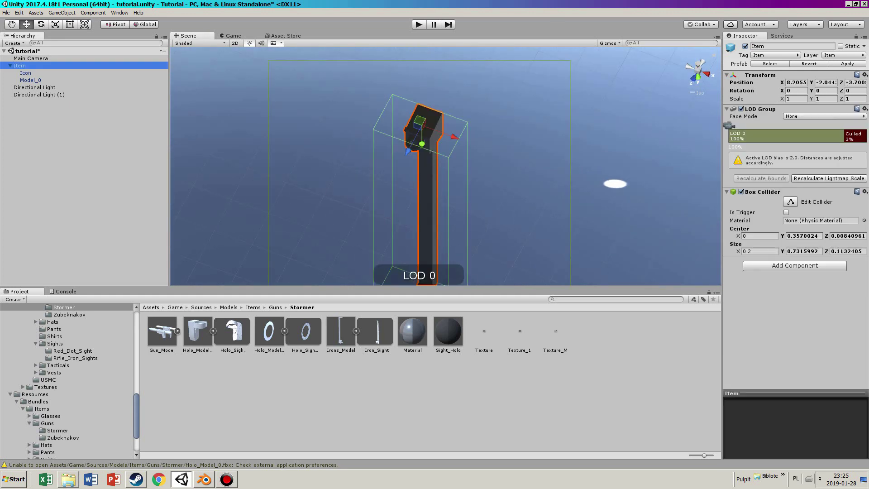
click(698, 69)
click(689, 67)
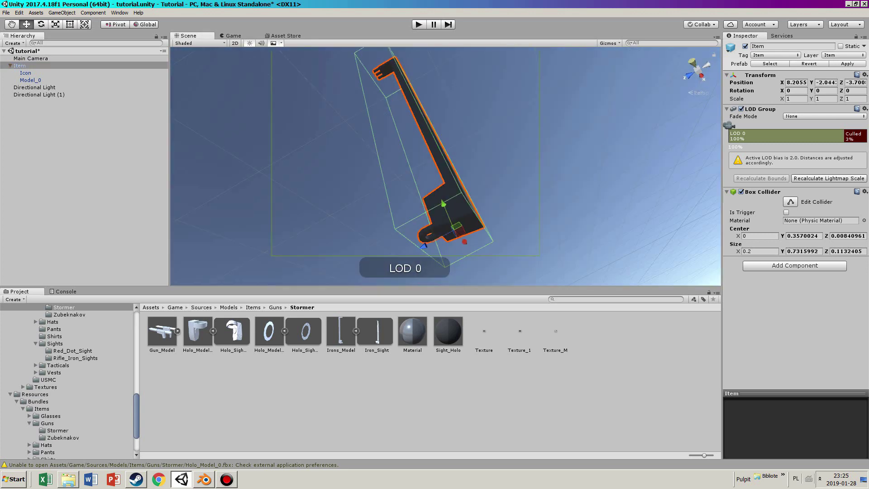
scroll(445, 166, down, 1)
click(697, 79)
click(698, 70)
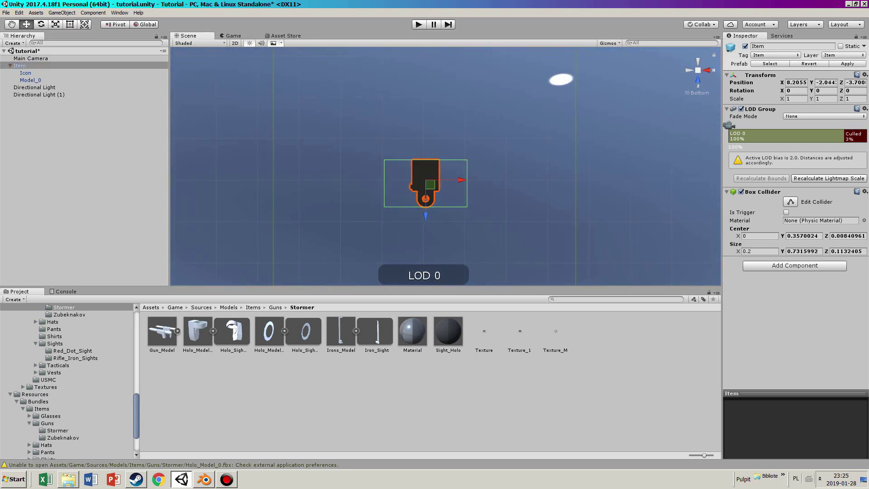
click(790, 201)
scroll(446, 166, up, 4)
drag(371, 187, 402, 186)
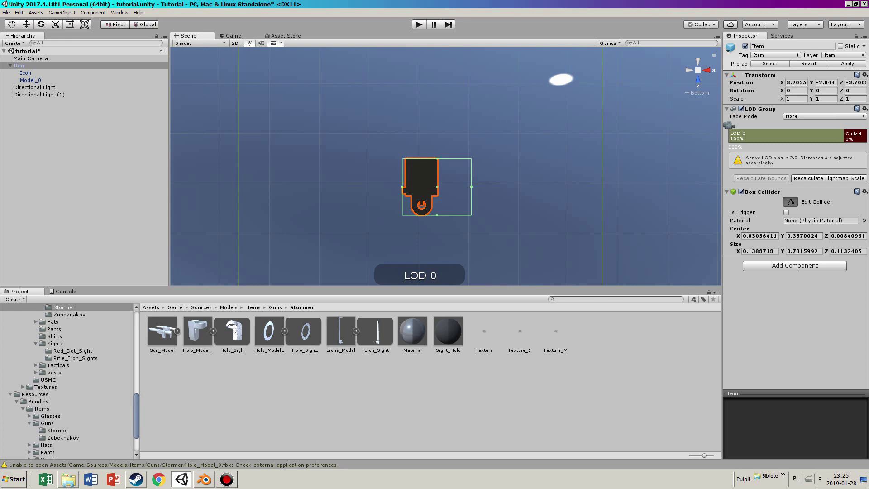
drag(471, 186, 438, 186)
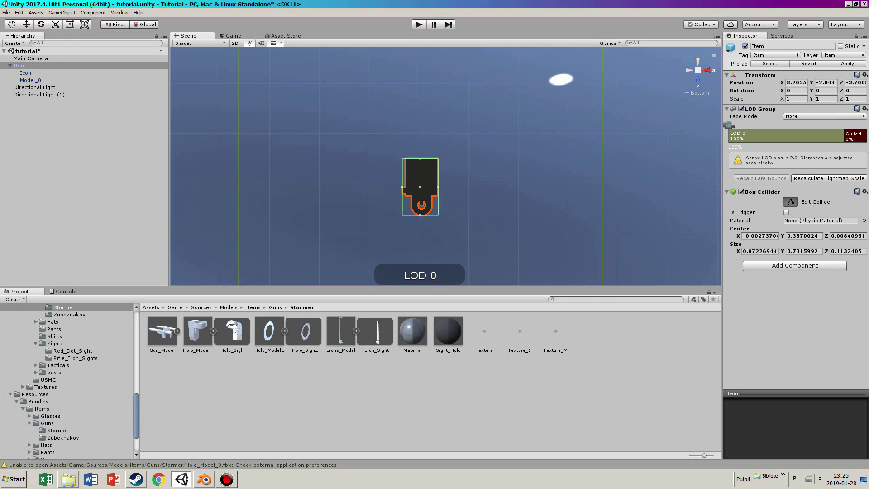
click(760, 236)
text(0)
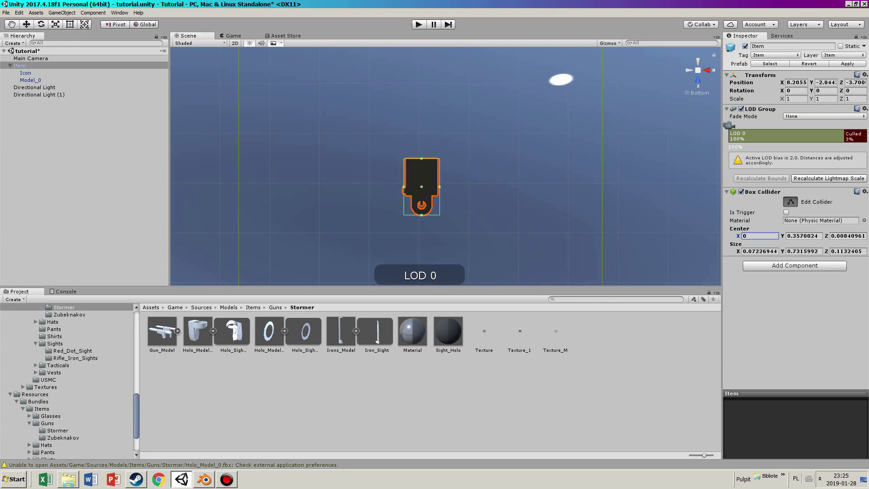
- Apply the changes to the Item prefab and open the Stormer_Iron_Sight folder
scroll(66, 380, down, 3)
click(73, 440)
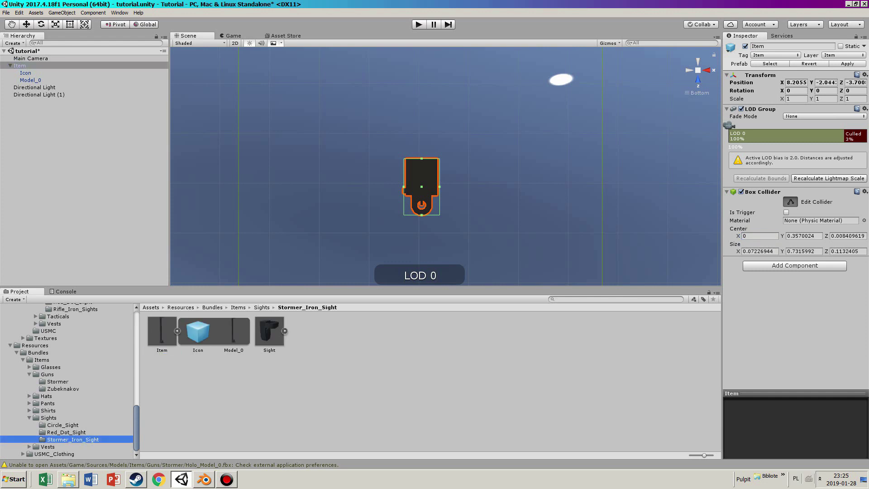
- Remove the Item from the scene, place the Sight prefab in it instead and expand the Sight's hierarchy
click(20, 65)
key(Delete)
drag(269, 331, 326, 184)
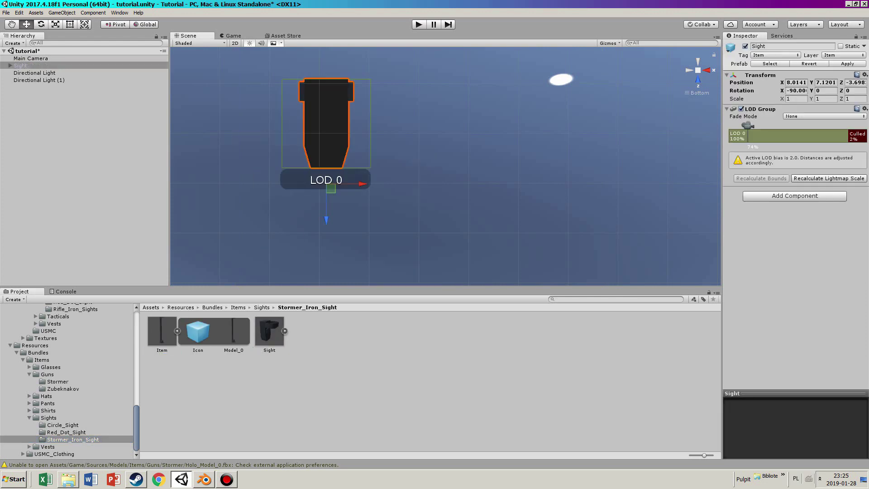
double_click(20, 66)
click(10, 65)
- Inspect the children of the Sight's Model_0 and delete the Reticule object
click(30, 73)
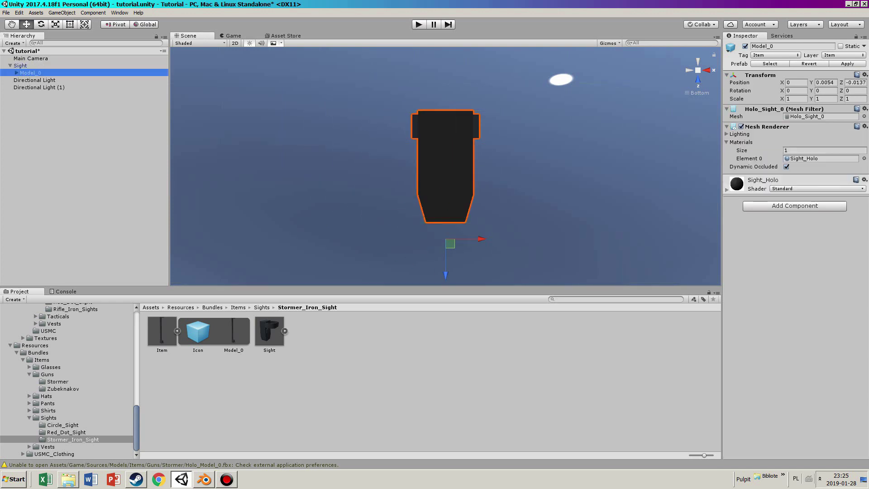
click(17, 73)
click(31, 80)
click(36, 88)
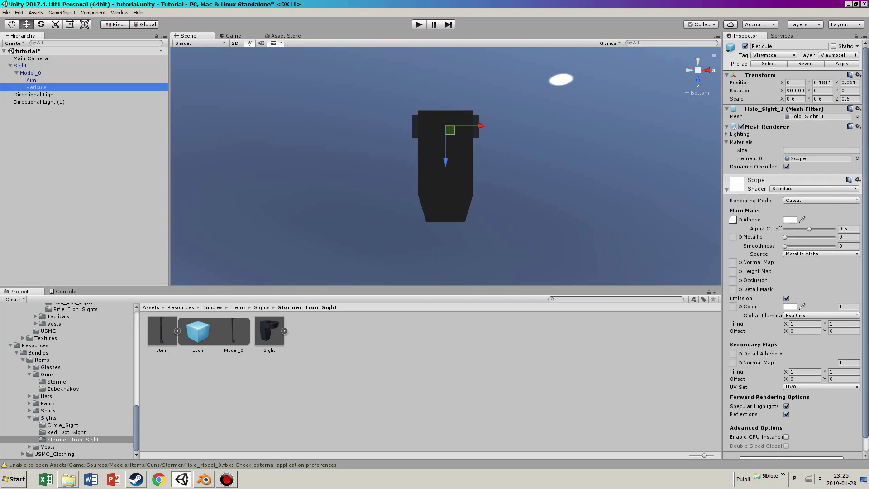
right_drag(316, 181, 333, 38)
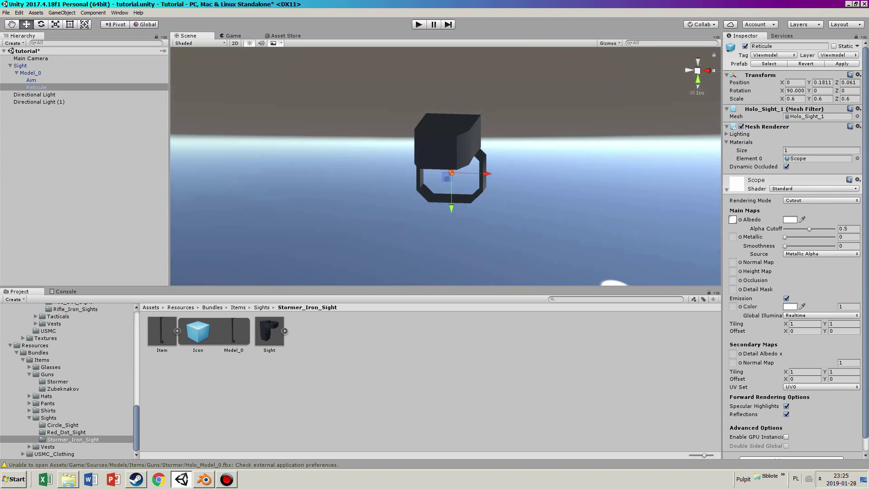
click(30, 72)
right_drag(317, 181, 498, 64)
click(37, 87)
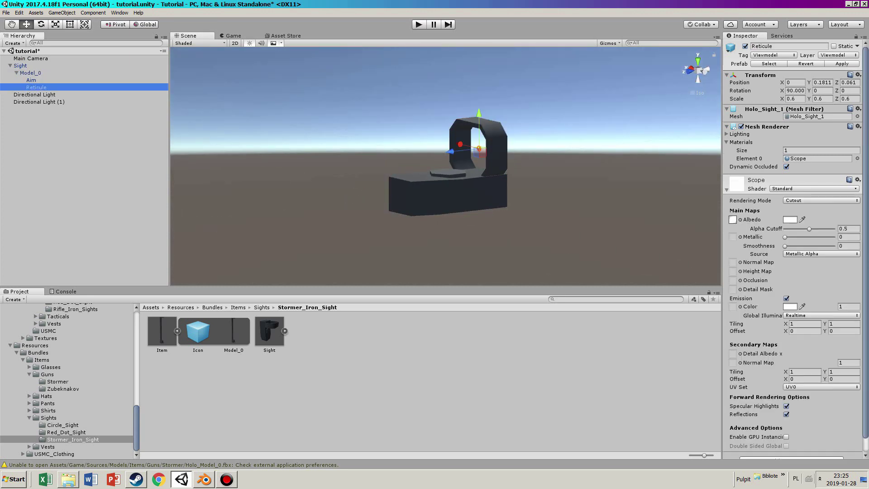
click(31, 80)
click(34, 95)
click(36, 87)
key(Delete)
key(Return)
- Assign the Iron_Sight mesh and the Stormer's Material to the Sight's Model_0
click(31, 80)
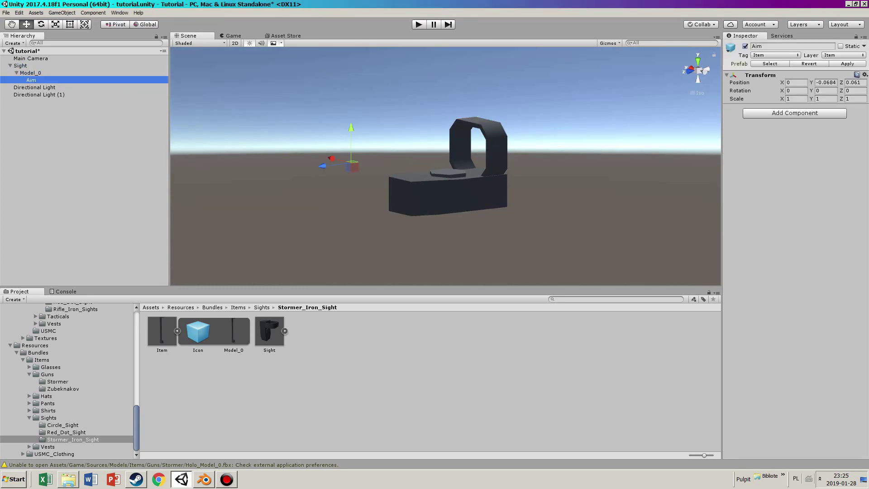
click(30, 73)
click(820, 116)
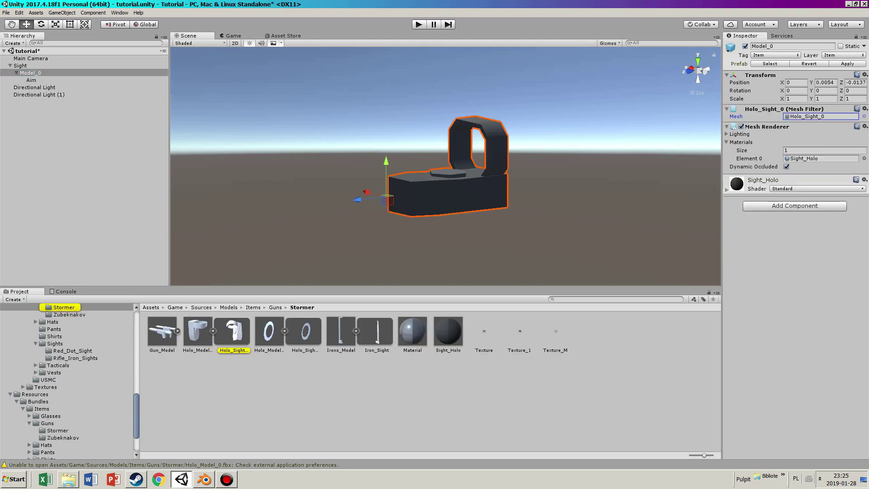
drag(375, 331, 817, 117)
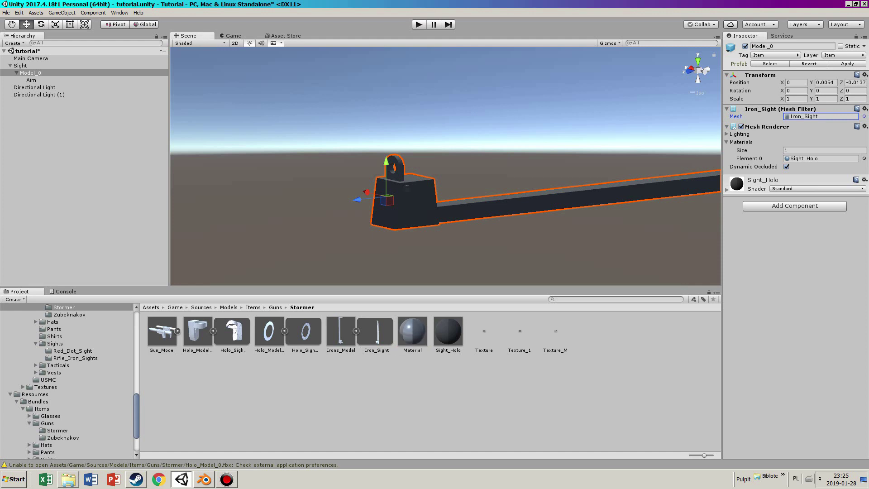
drag(412, 332, 410, 204)
- Move the Aim object to the tip of the far sight post, at about Y 0.744 and Z 0.046
right_drag(409, 204, 333, 214)
click(698, 79)
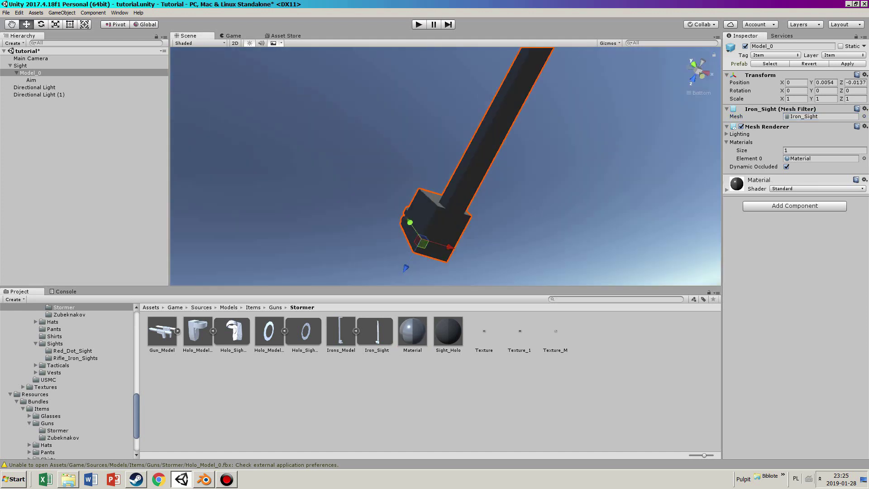
click(708, 70)
click(706, 70)
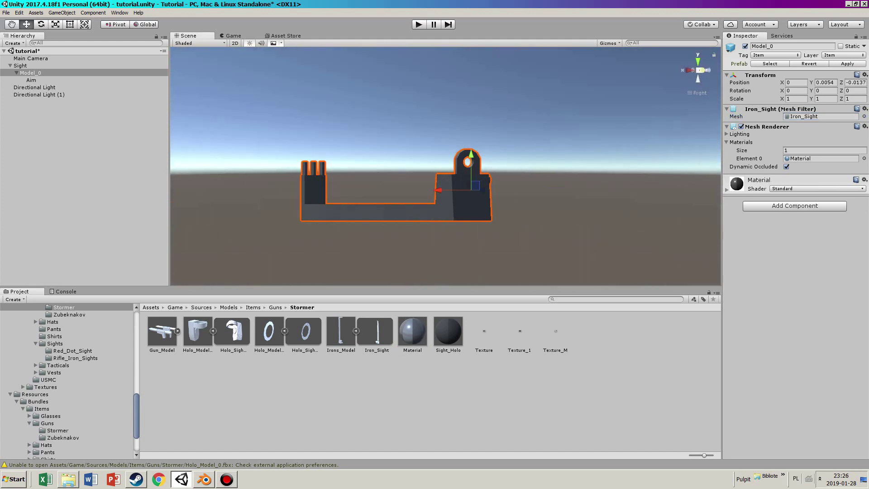
click(31, 80)
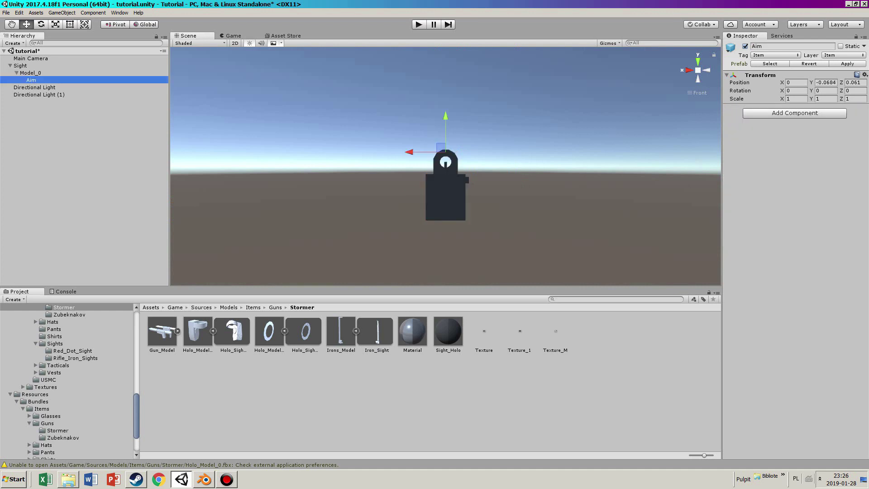
click(706, 70)
scroll(445, 159, down, 6)
drag(353, 159, 603, 159)
drag(639, 124, 639, 128)
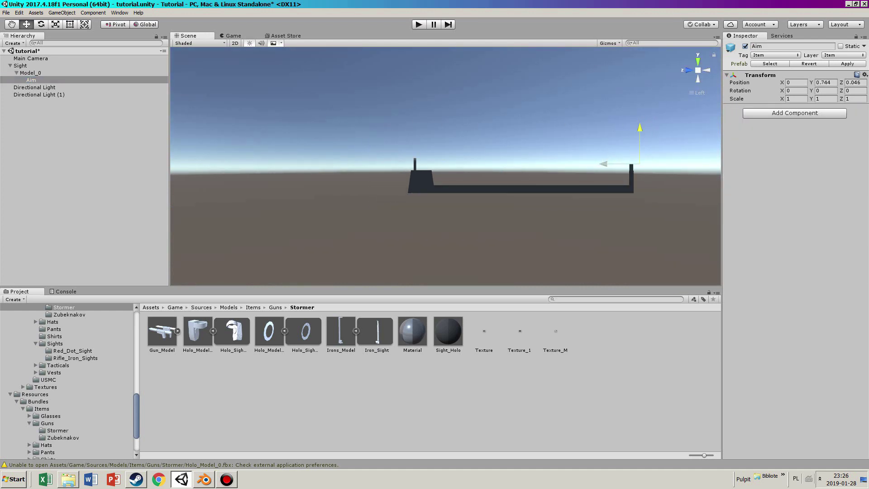
- Lower the Aim to about Z 0.0453 so it lines up with the post's tip through the rear sight ring
click(688, 70)
scroll(446, 166, up, 15)
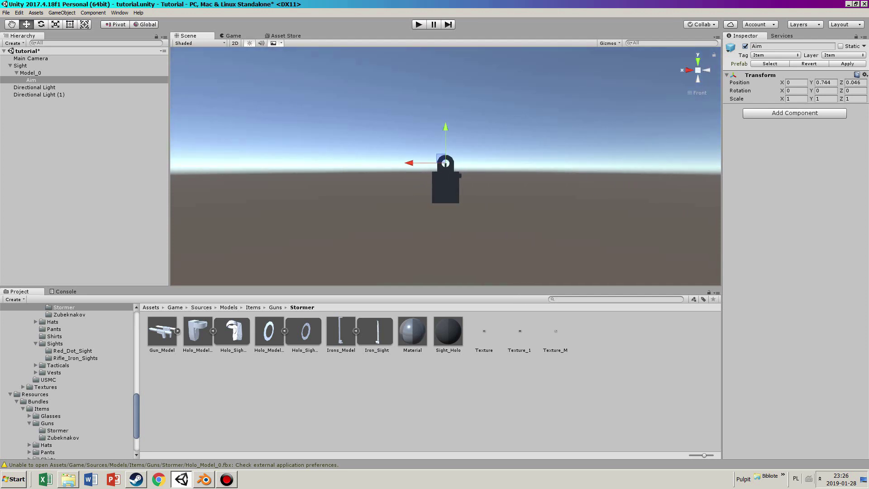
scroll(446, 163, up, 4)
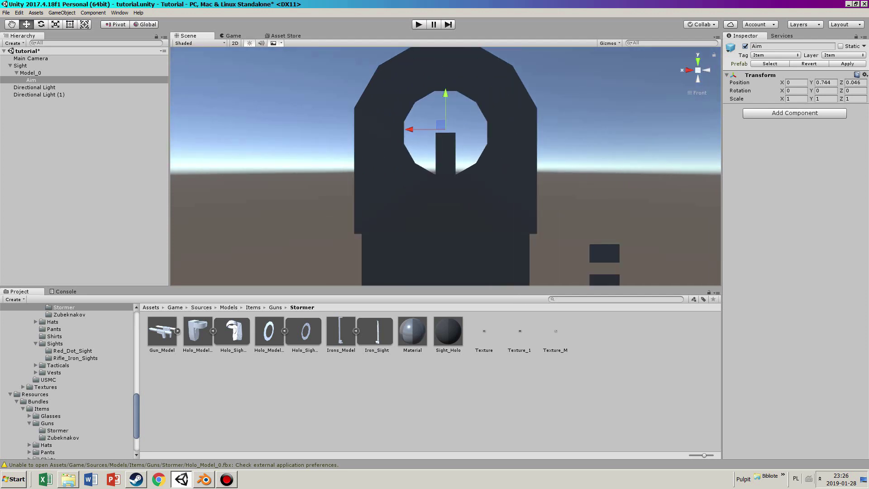
scroll(446, 163, down, 2)
drag(439, 129, 438, 133)
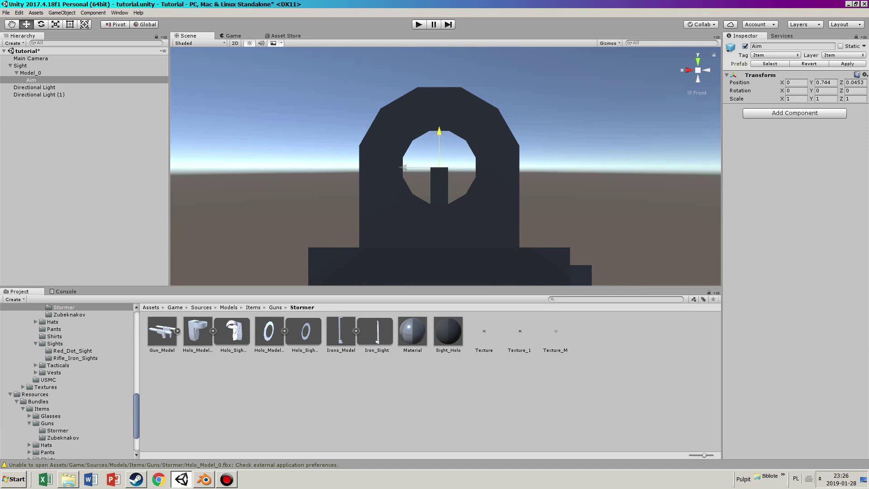
scroll(439, 145, down, 3)
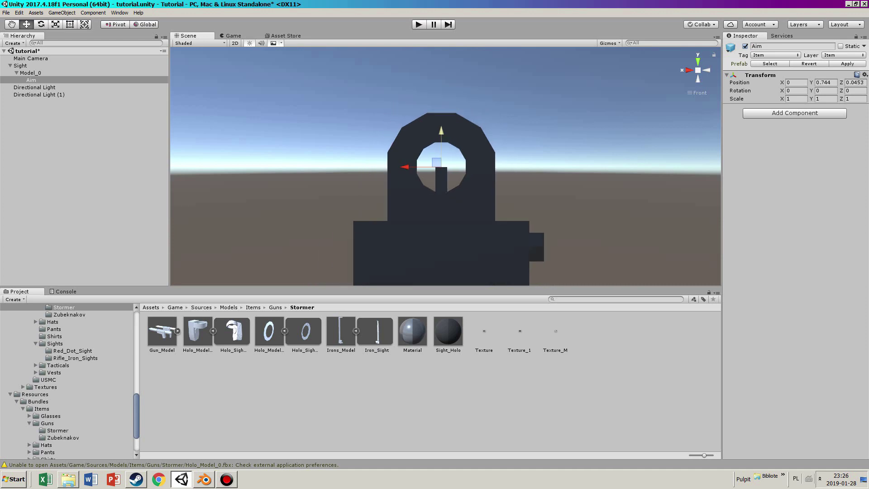
scroll(441, 163, down, 1)
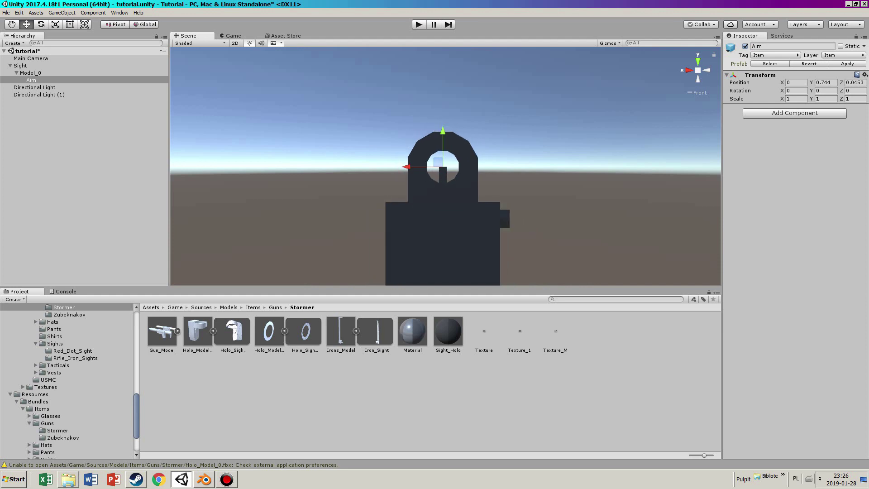
- Move the Aim along the sight to behind the rear ring, at about Y -0.21
click(707, 70)
scroll(697, 91, down, 10)
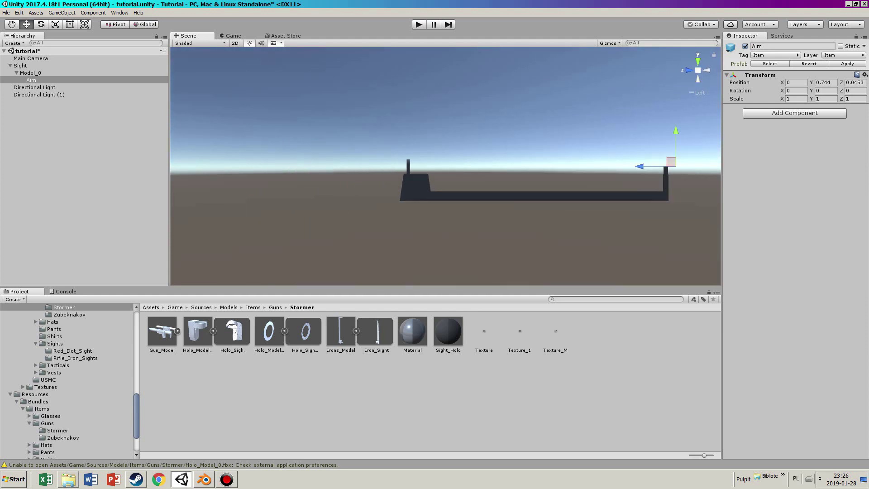
drag(643, 166, 283, 167)
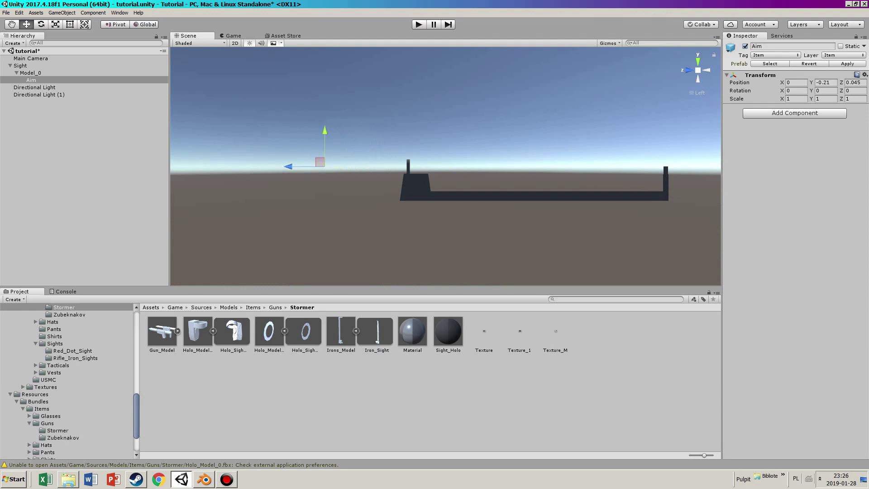
- Recalculate the LOD Group bounds of the Sight for the new model
click(20, 66)
click(761, 178)
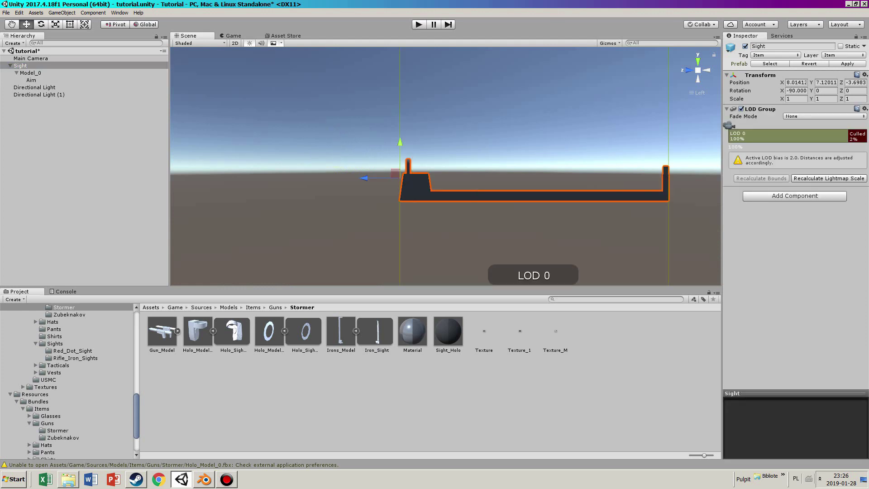
scroll(534, 181, down, 4)
right_drag(534, 181, 479, 226)
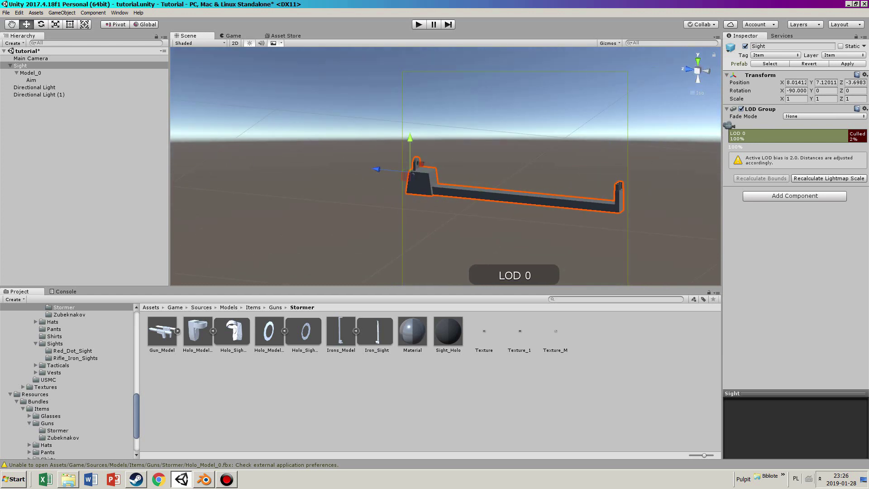
- Overwrite the Sight prefab in the Stormer_Iron_Sight folder with the edited Sight from the scene
scroll(68, 380, down, 3)
click(73, 439)
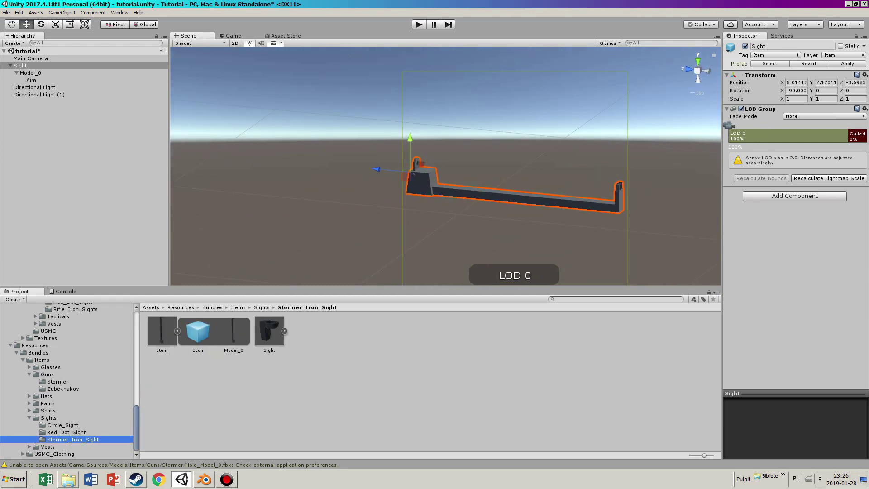
drag(21, 66, 269, 332)
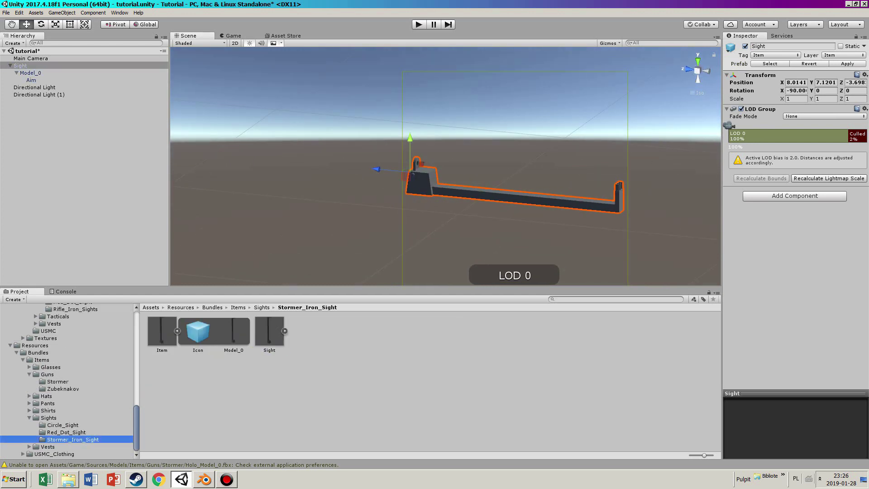
- Open Unturned's Bundle Tool and grab the assets of the Circle_Sight folder
click(120, 13)
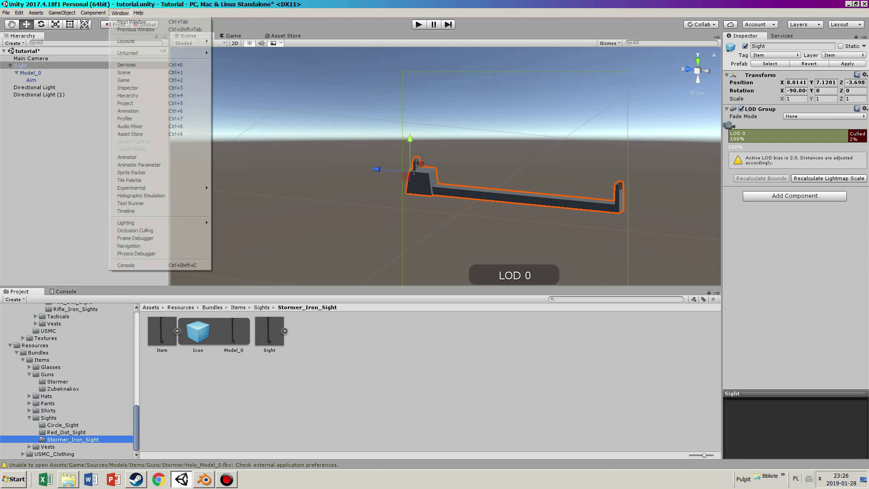
click(230, 53)
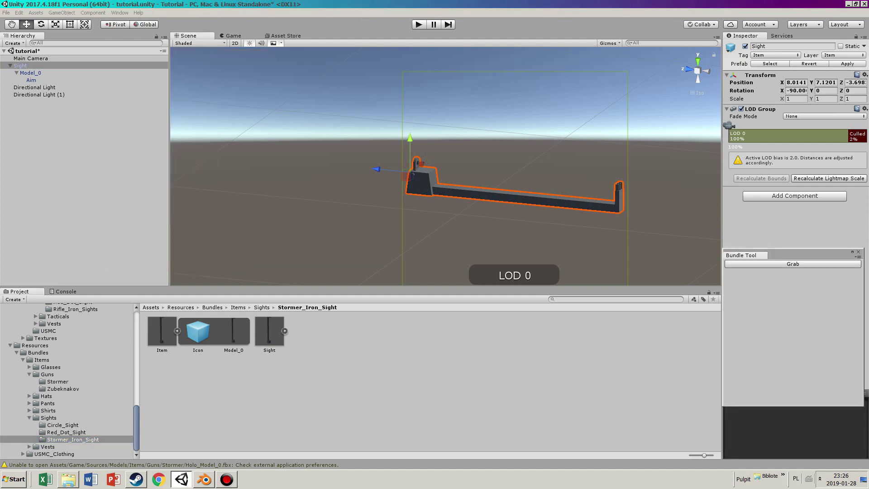
click(261, 308)
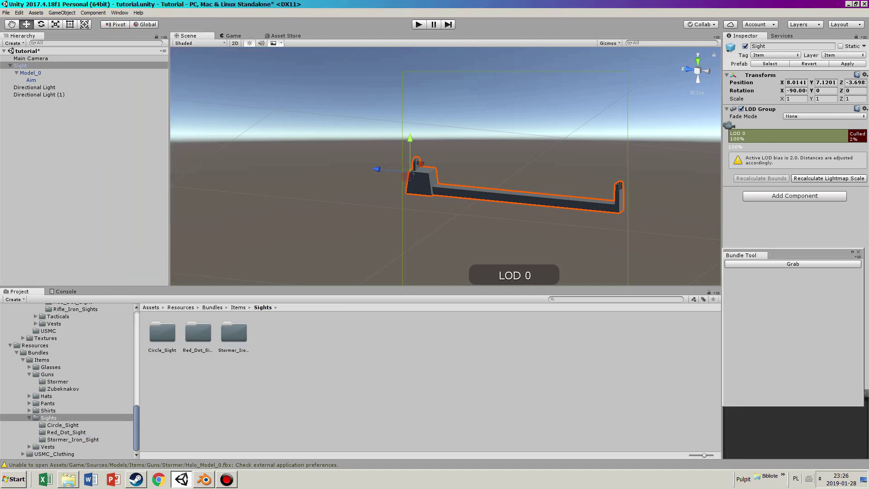
click(198, 333)
click(163, 332)
click(792, 264)
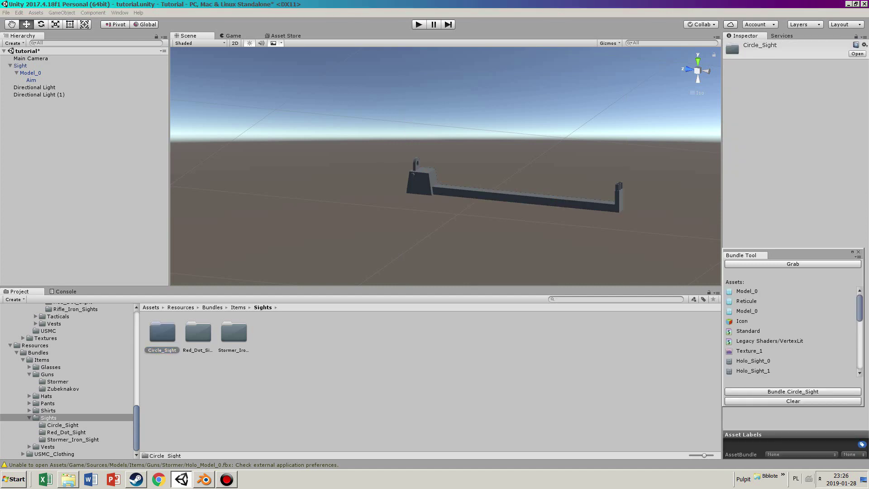
- Build the Circle_Sight bundle and save it as Circle_Sight.unity3d in the Custom folder
click(792, 391)
click(132, 36)
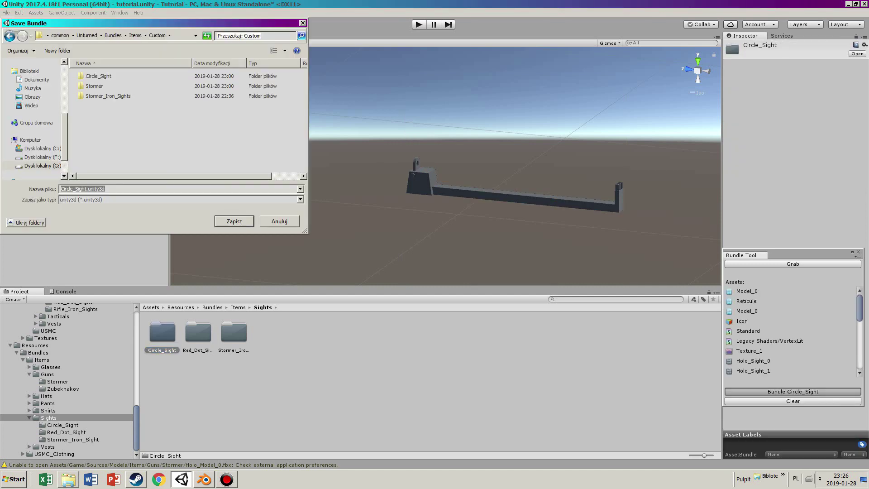
key(Return)
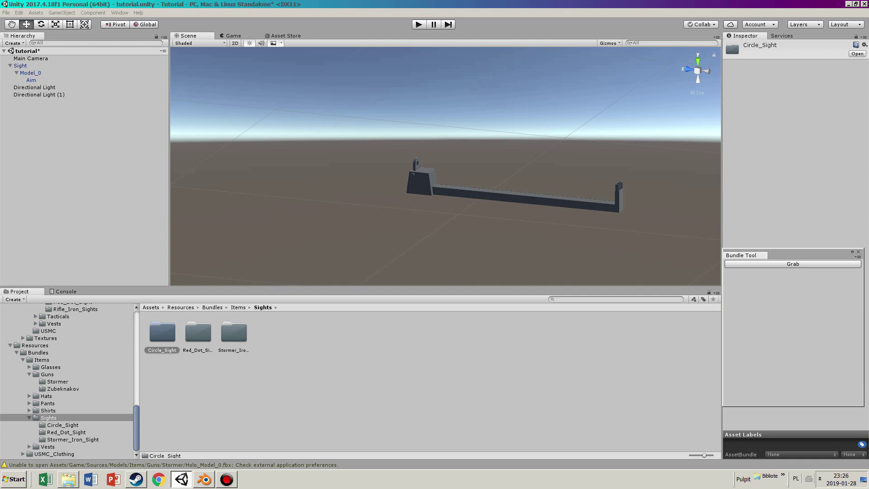
- Grab the Stormer_Iron_Sight folder's assets and save their bundle as Stormer_Iron_Sight.unity3d in the Stormer_Iron_Sights folder
click(233, 335)
click(793, 264)
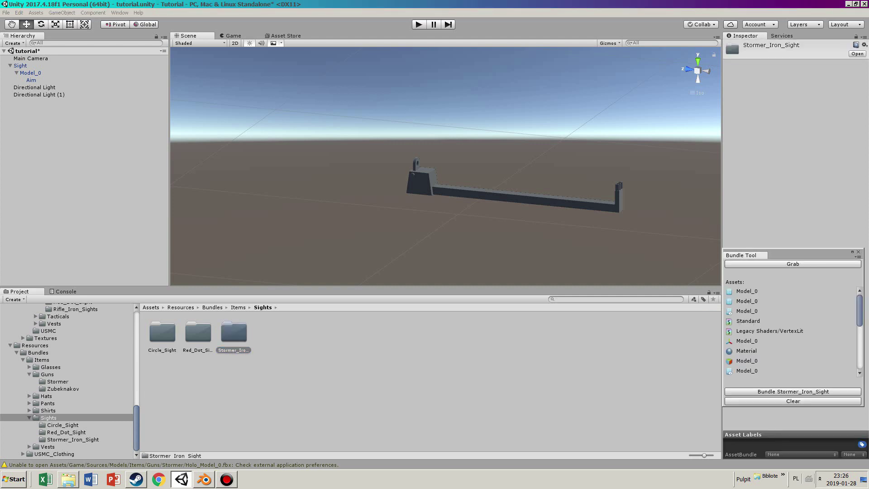
click(792, 391)
double_click(108, 96)
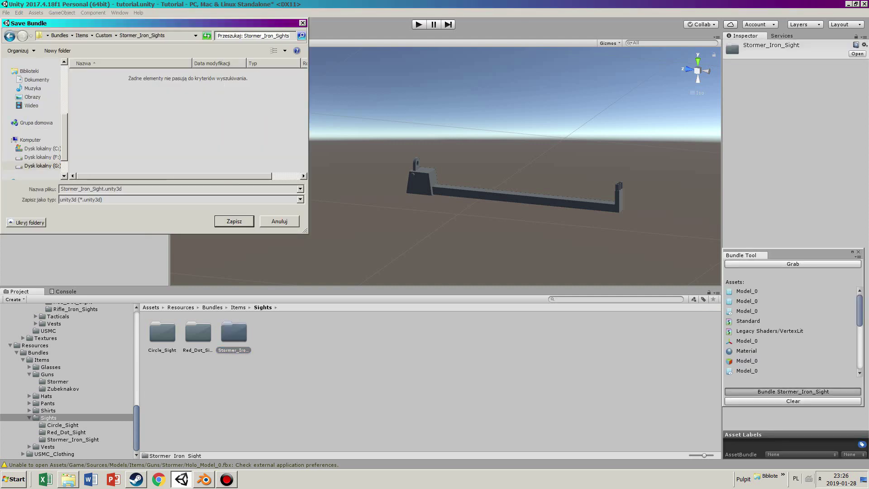
click(234, 221)
- Switch to Windows Explorer, open the Custom folder and check the contents of its Circle_Sight subfolder
click(68, 479)
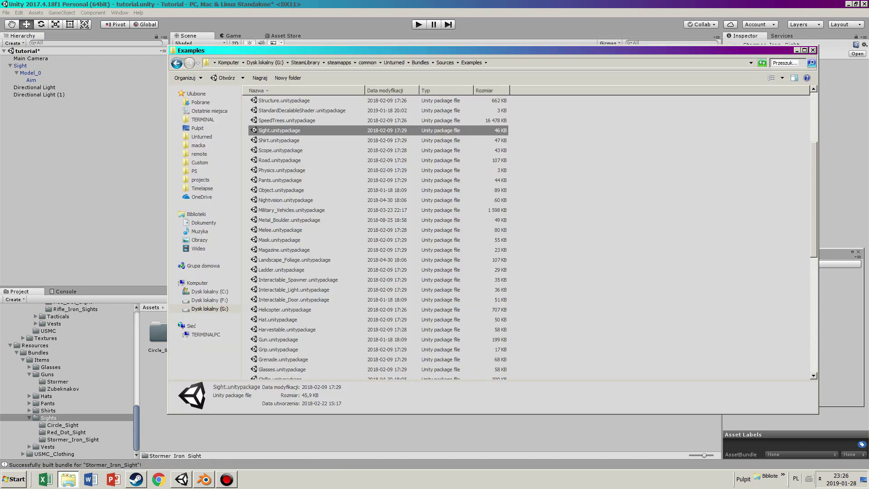
click(199, 162)
click(199, 162)
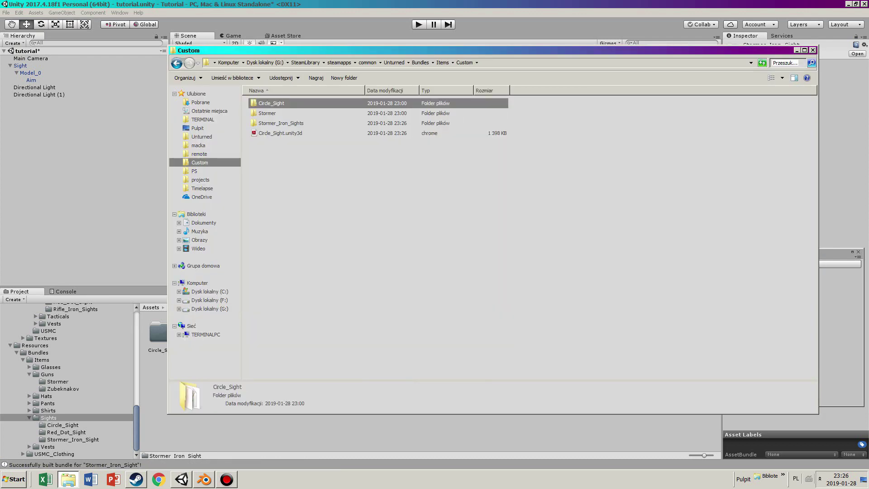
double_click(272, 101)
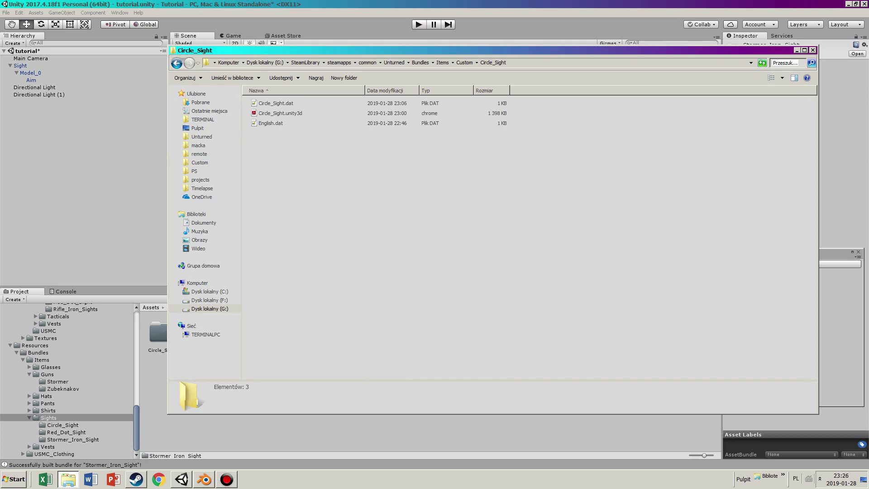
click(177, 62)
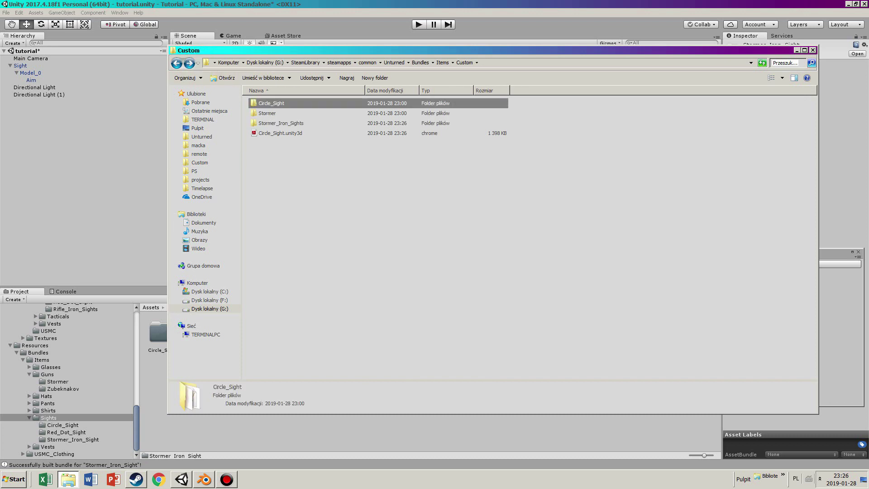
- Move Circle_Sight.unity3d from the Custom folder into its Circle_Sight subfolder, replacing the existing file
click(280, 133)
double_click(271, 103)
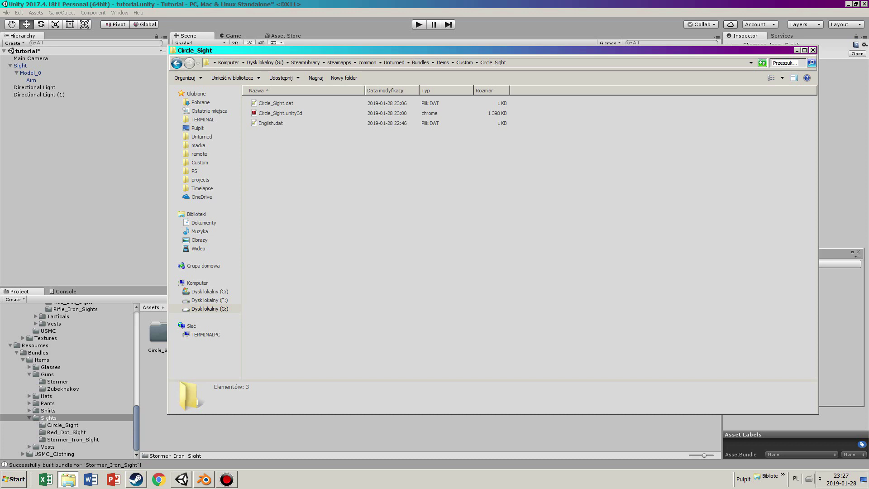
key(ctrl+v)
key(Return)
- Open the Circle_Sight folder's two .dat files in Notepad++, delete the GUID line from Circle_Sight.dat and save it
click(271, 114)
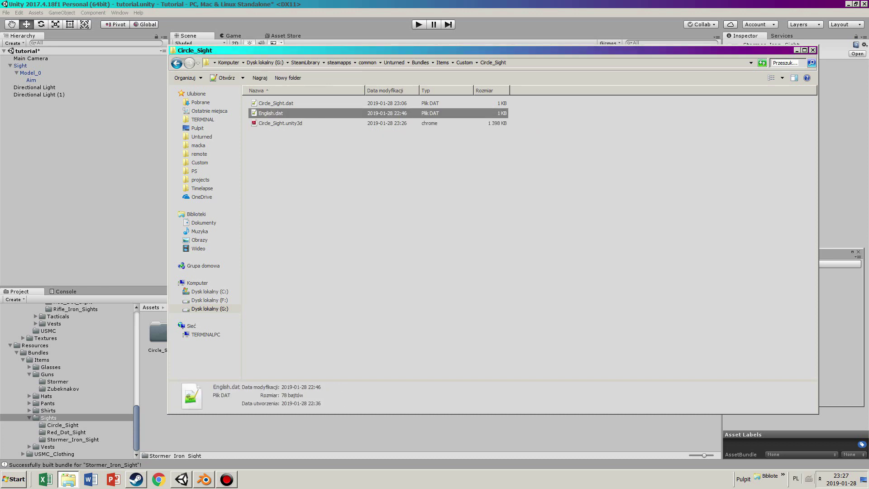
ctrl+click(276, 104)
key(Return)
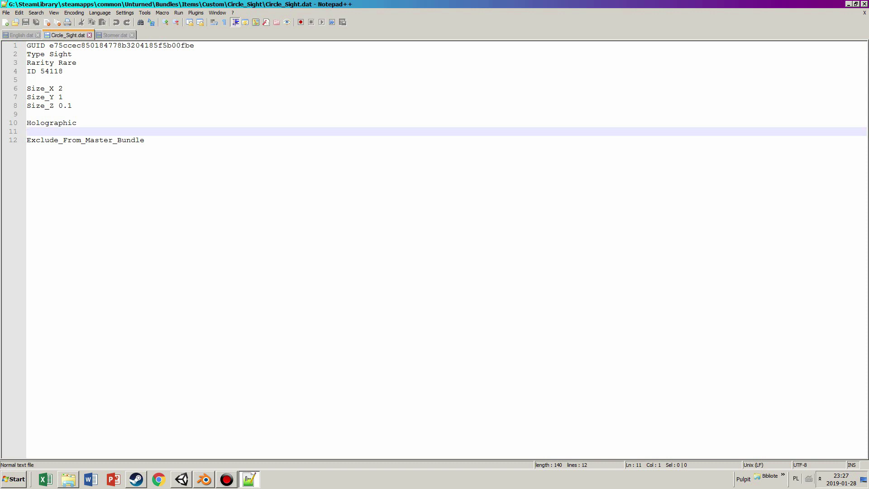
key(ctrl+Tab)
key(ctrl+Tab)
key(ctrl+Home)
key(shift+Down)
key(Delete)
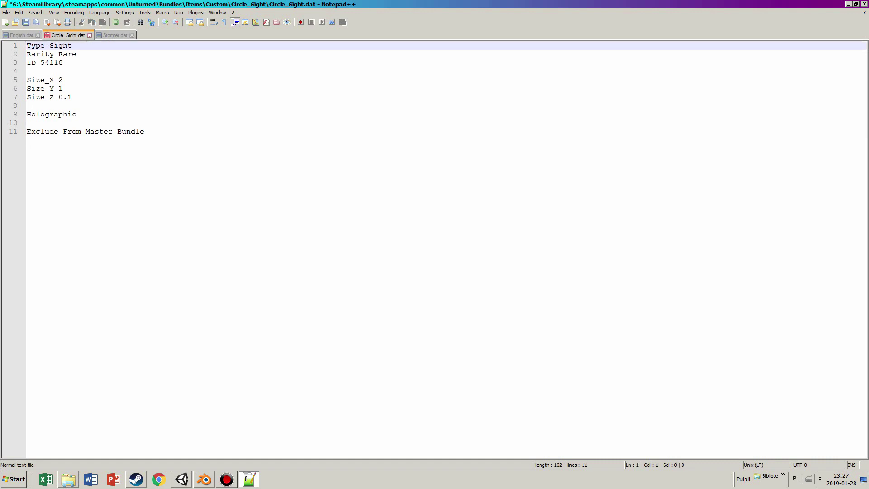
drag(63, 63, 40, 63)
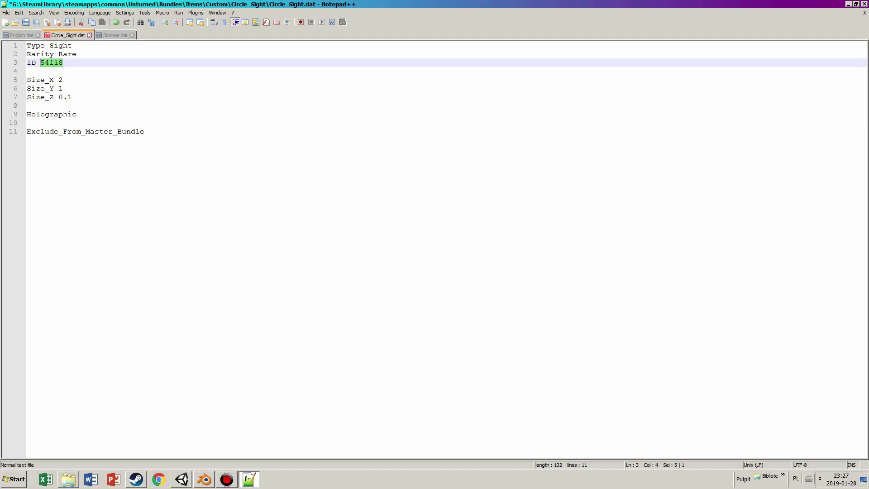
key(ctrl+s)
- Highlight the Holographic entry in Circle_Sight.dat
key(Down)
key(Down)
key(Down)
key(Down)
key(Down)
key(Down)
key(End)
key(shift+Home)
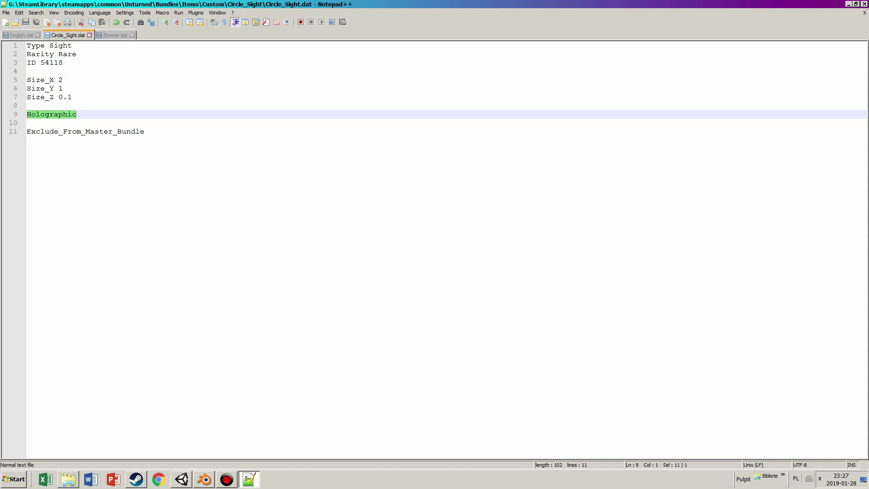
- Switch to Windows Explorer, check the Stormer_Iron_Sights folder in Custom and copy the folder's name
click(68, 479)
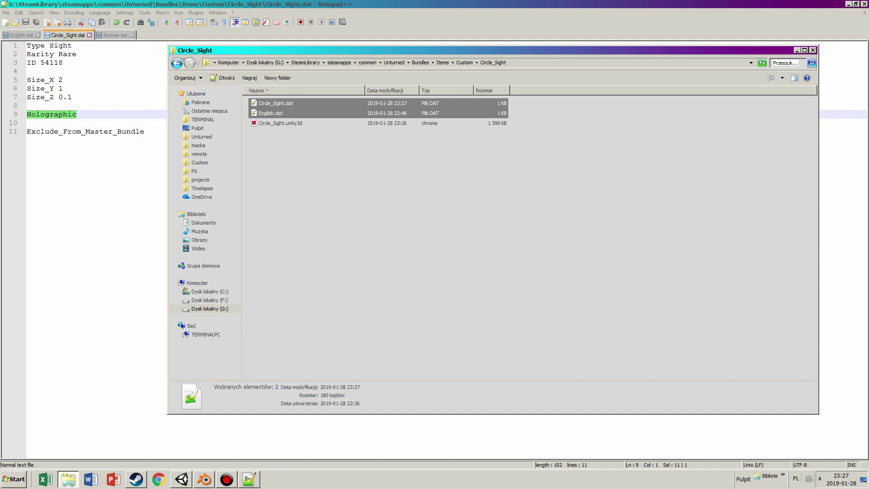
click(177, 63)
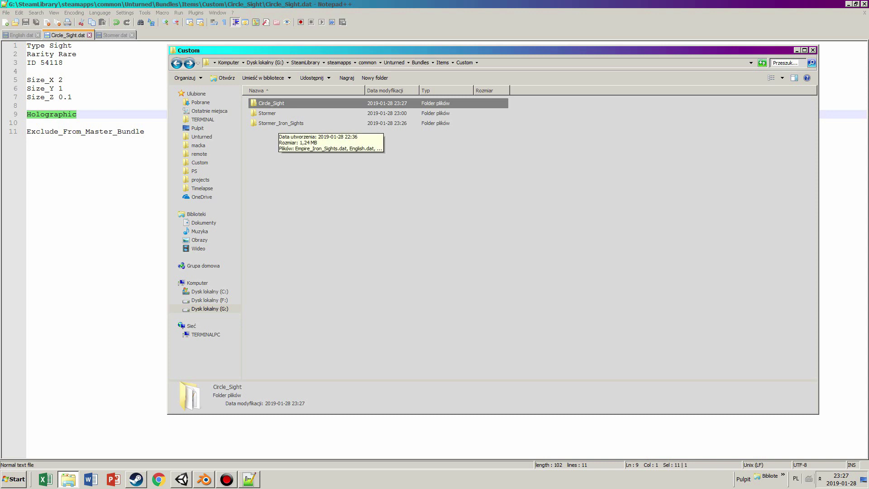
double_click(281, 123)
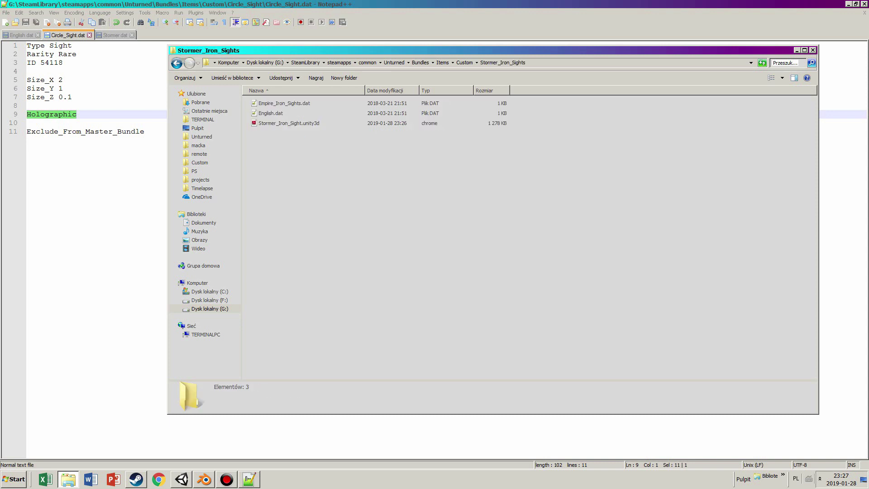
key(BackSpace)
key(F2)
key(ctrl+c)
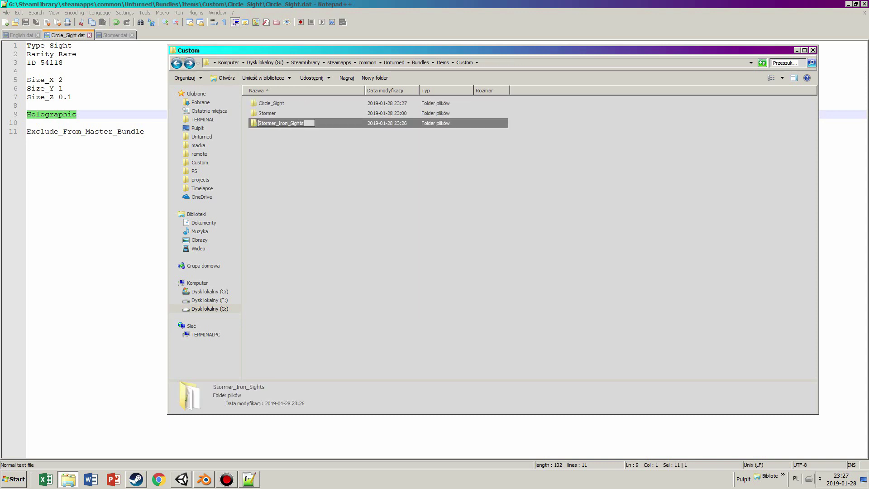
key(Return)
- Rename Empire_Iron_Sights.dat as Stormer_Iron_Sights.dat and the folder's bundle as Stormer_Iron_Sights.unity3d
key(Return)
click(284, 103)
key(F2)
key(ctrl+v)
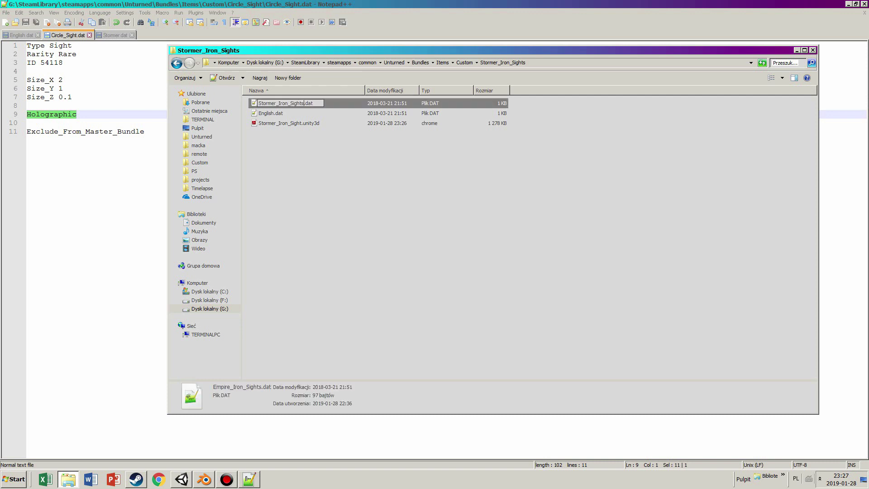
key(Return)
click(289, 114)
key(F2)
key(ctrl+v)
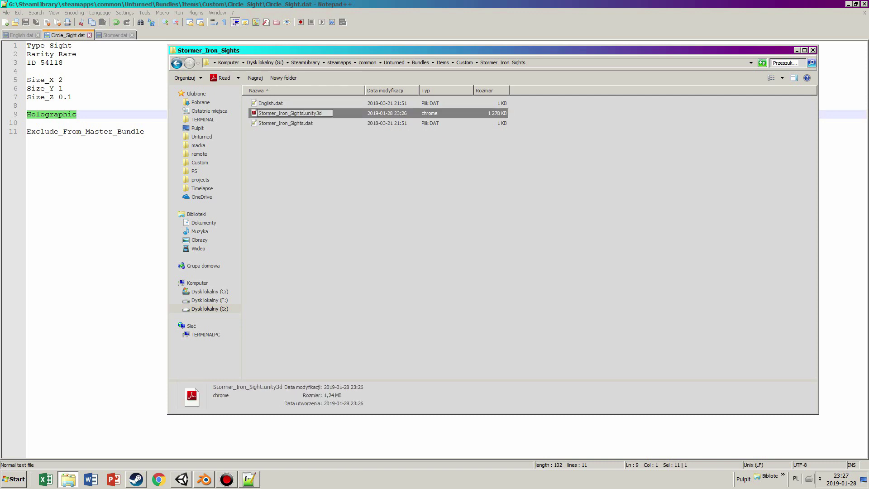
key(Return)
- Open both Stormer_Iron_Sights .dat files in Notepad++, change the name in English.dat to Stormer Iron Sights and save it
key(Home)
key(shift+Down)
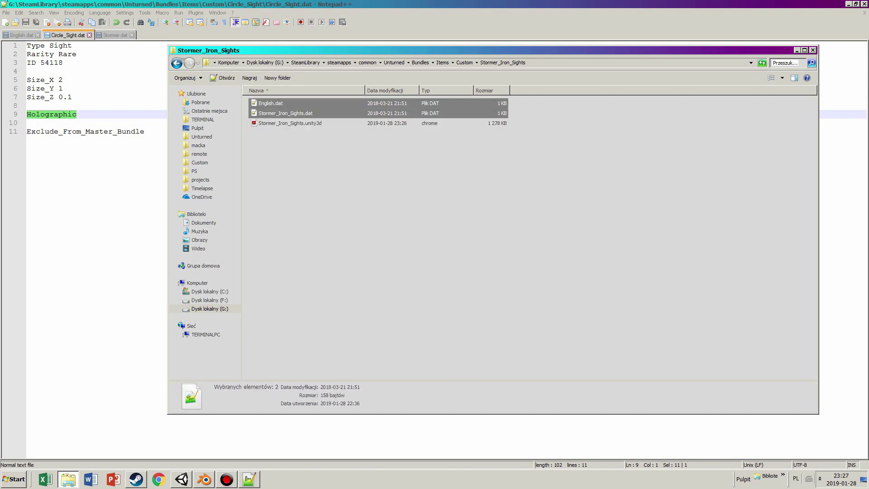
key(Return)
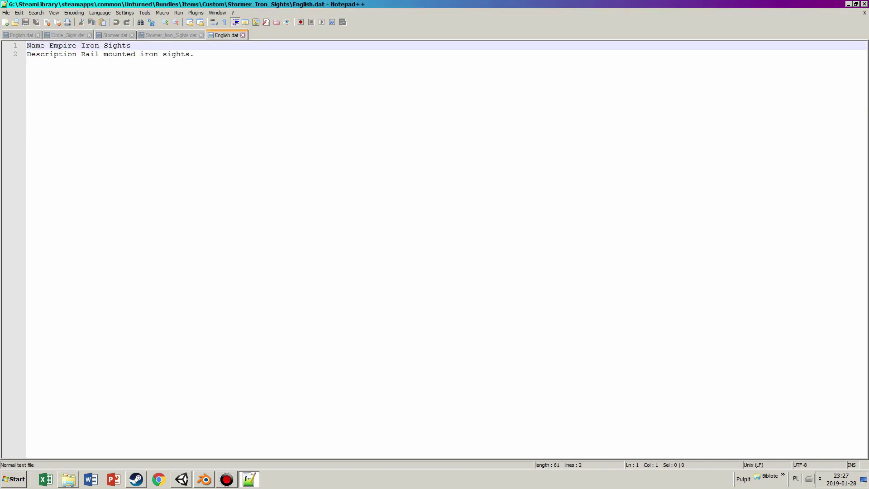
key(ctrl+shift+Left)
text(Stirm)
key(BackSpace)
key(BackSpace)
key(BackSpace)
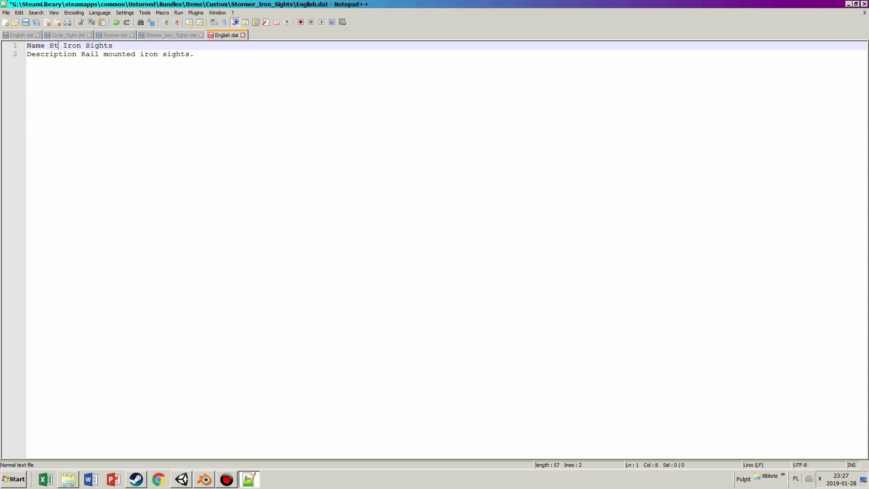
text(ormer)
key(ctrl+s)
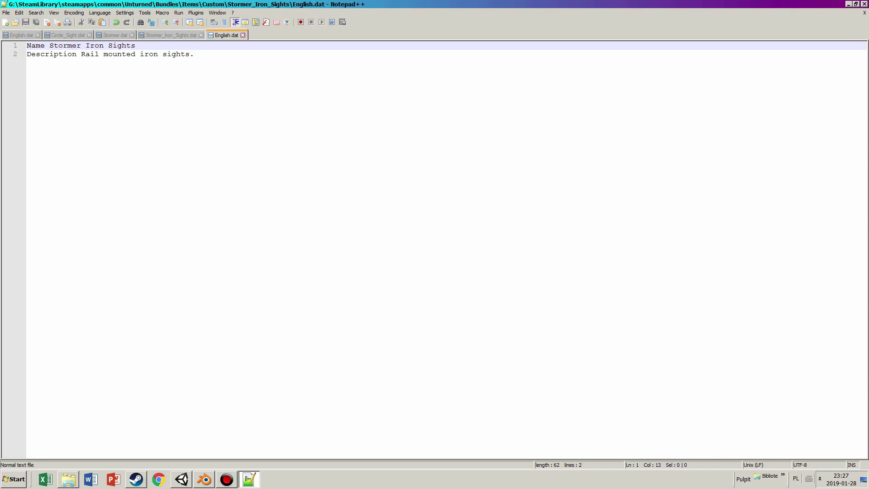
- Delete the GUID line from Stormer_Iron_Sights.dat
key(ctrl+Tab)
key(shift+Down)
key(BackSpace)
- Check the IDs in Circle_Sight.dat and Stormer.dat, and set the ID in Stormer_Iron_Sights.dat to 54117
click(69, 35)
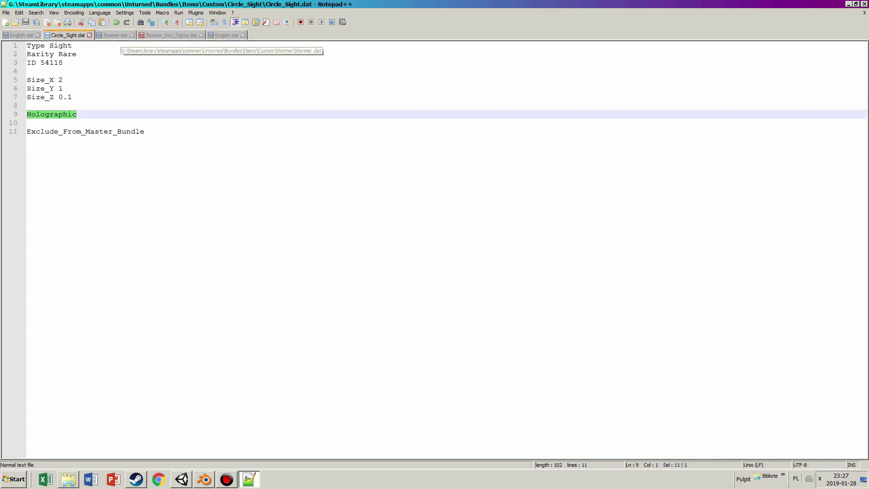
click(119, 36)
scroll(434, 249, up, 15)
scroll(434, 248, up, 1)
drag(62, 88, 45, 88)
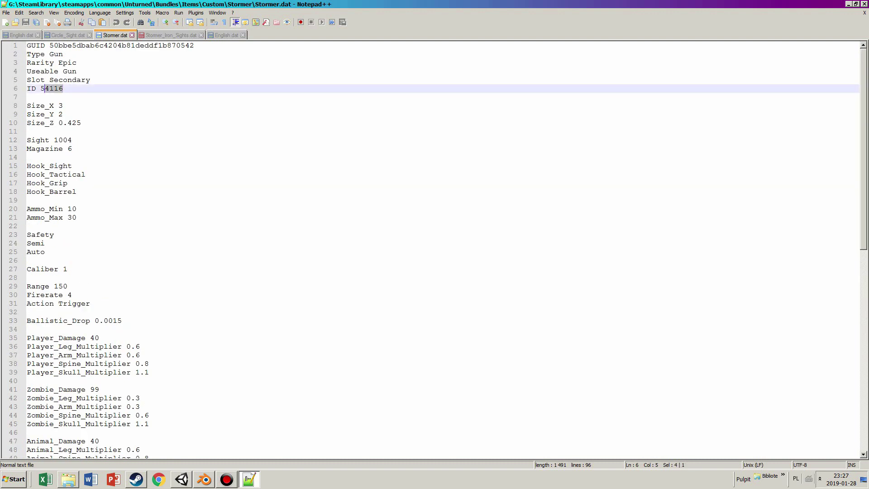
key(ctrl+c)
click(171, 36)
drag(59, 54, 40, 54)
key(ctrl+v)
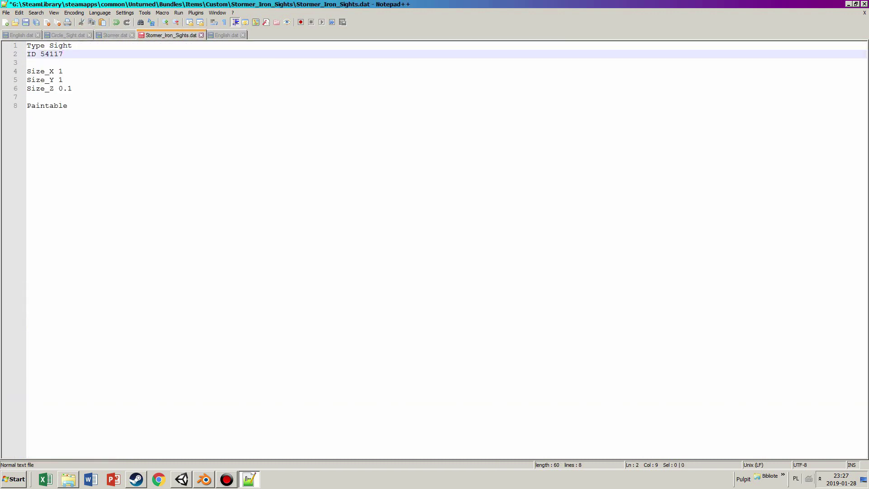
- Save Stormer_Iron_Sights.dat, copy its ID into the Sight entry of Stormer.dat as 54117 and save that file
key(ctrl+shift+Left)
key(shift+Left)
key(Down)
key(shift+Left)
key(shift+Left)
key(shift+Left)
key(shift+Left)
key(Right)
key(Left)
key(shift+Left)
key(shift+Left)
key(shift+Left)
key(shift+Left)
key(shift+Left)
key(ctrl+s)
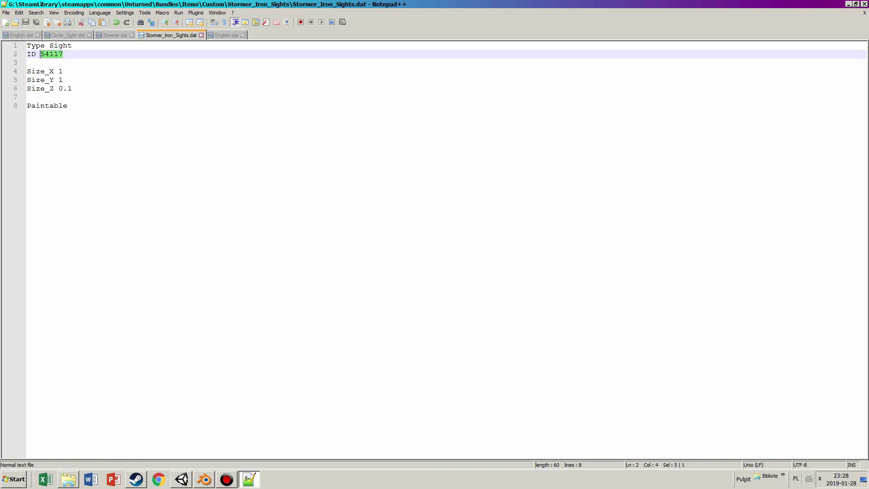
key(ctrl+Tab)
drag(73, 140, 54, 140)
key(ctrl+v)
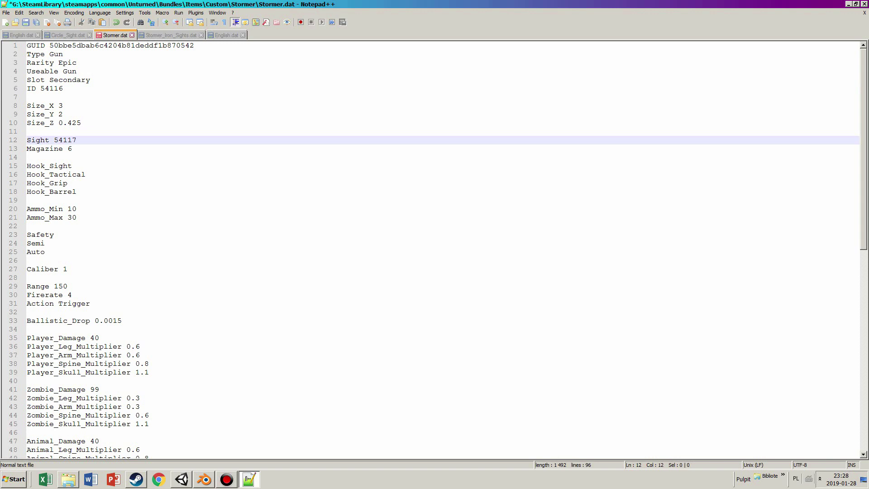
key(ctrl+s)
- Launch Unturned through Steam
right_click(136, 479)
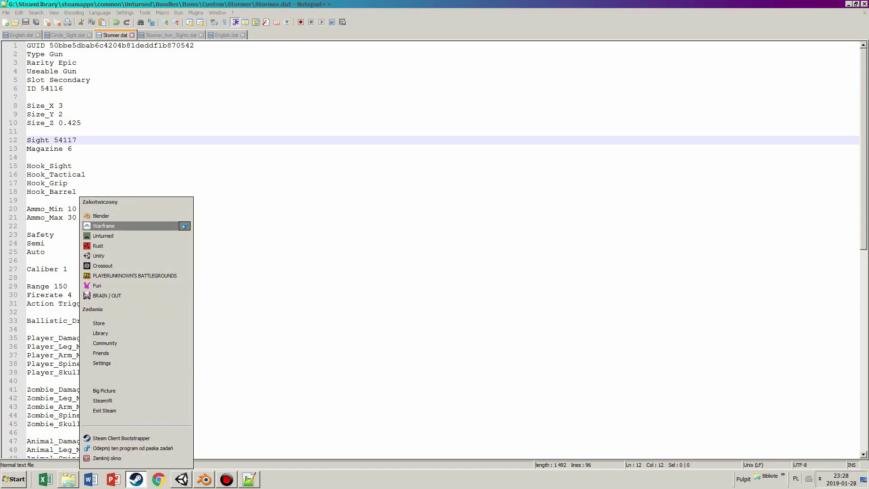
click(103, 236)
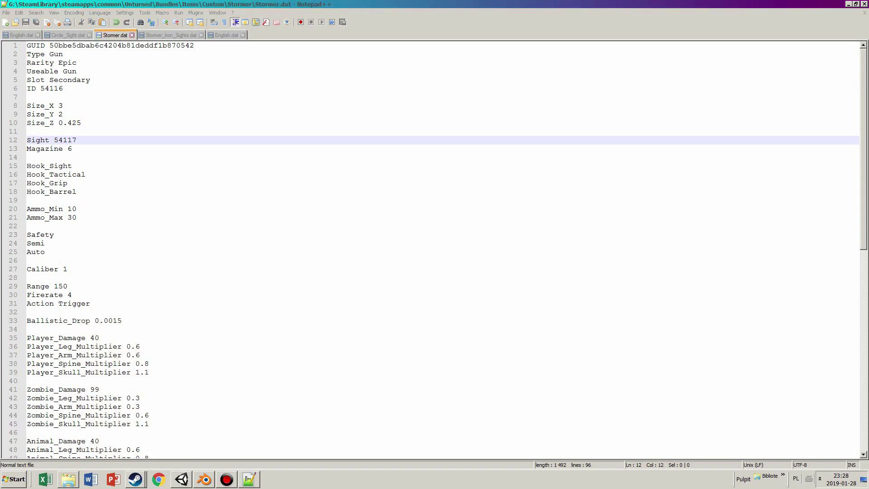
- Copy the Exclude_From_Master_Bundle line from the end of Stormer.dat, append it to Stormer_Iron_Sights.dat and save
key(ctrl+Tab)
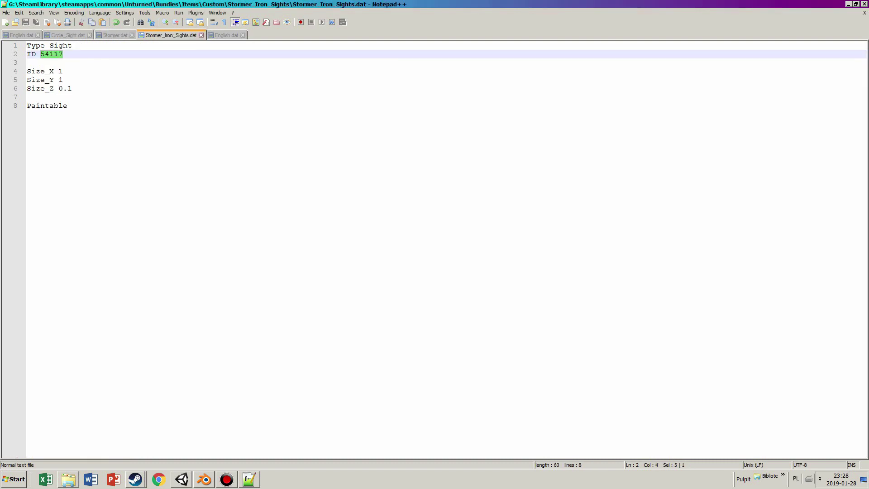
key(ctrl+Tab)
scroll(434, 249, down, 16)
drag(28, 441, 145, 450)
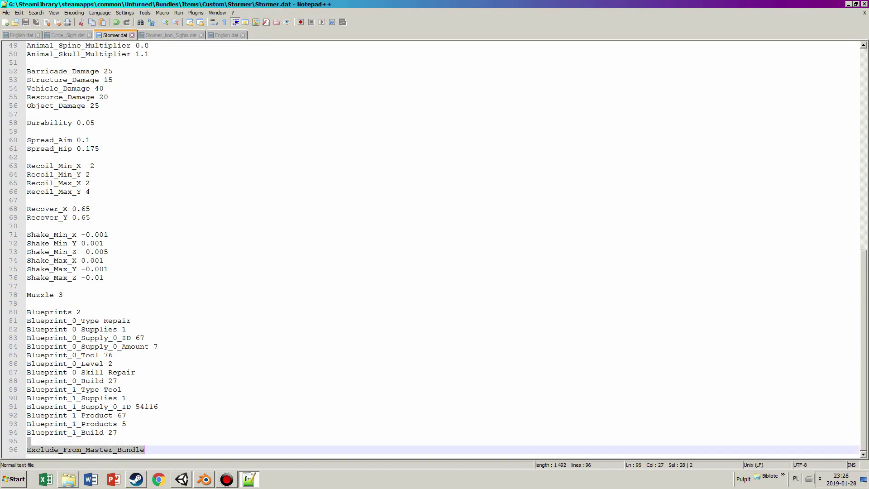
key(ctrl+Tab)
key(ctrl+End)
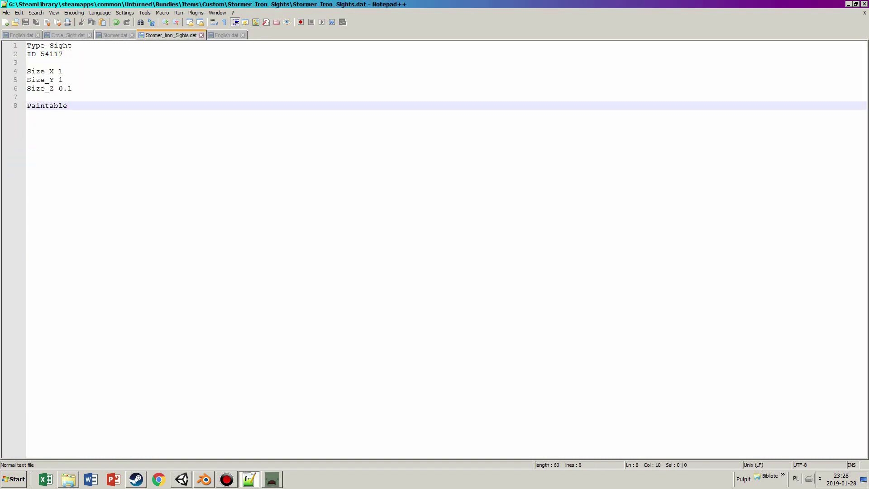
key(Return)
key(ctrl+v)
key(ctrl+s)
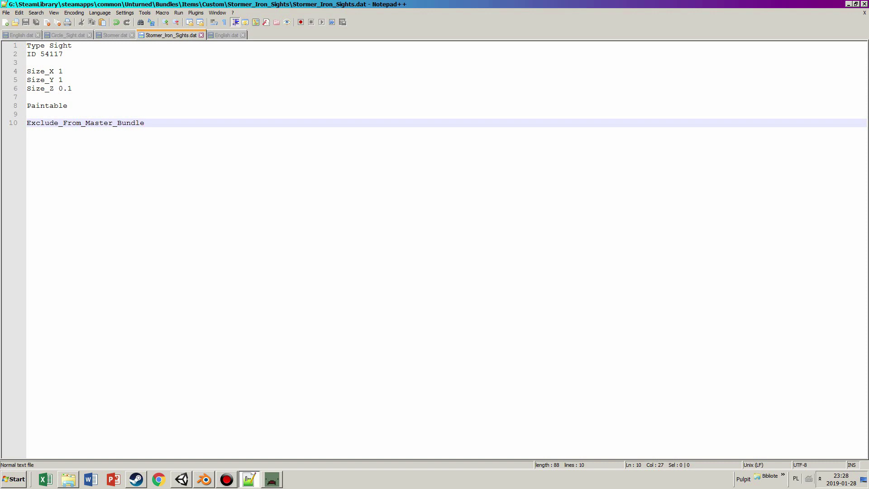
- Compare the Exclude_From_Master_Bundle entry in Stormer_Iron_Sights.dat with the one in Circle_Sight.dat
key(Up)
key(Up)
key(shift+Down)
key(shift+Down)
key(ctrl+Tab)
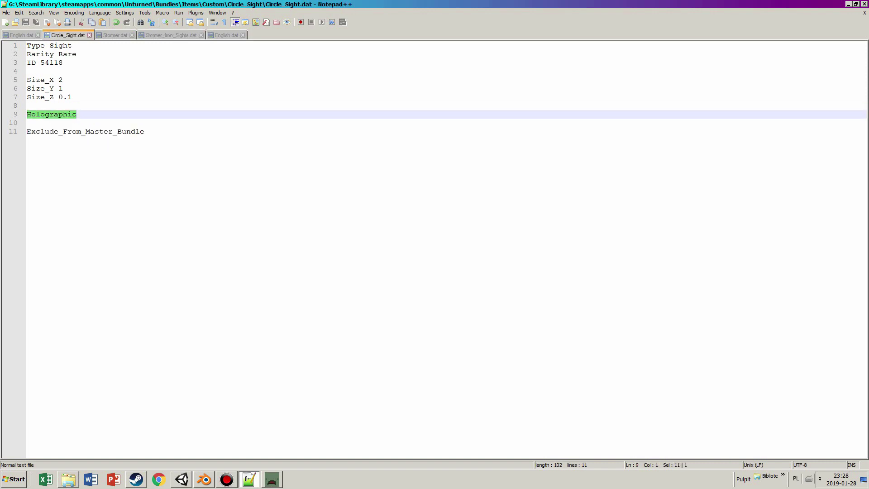
key(Down)
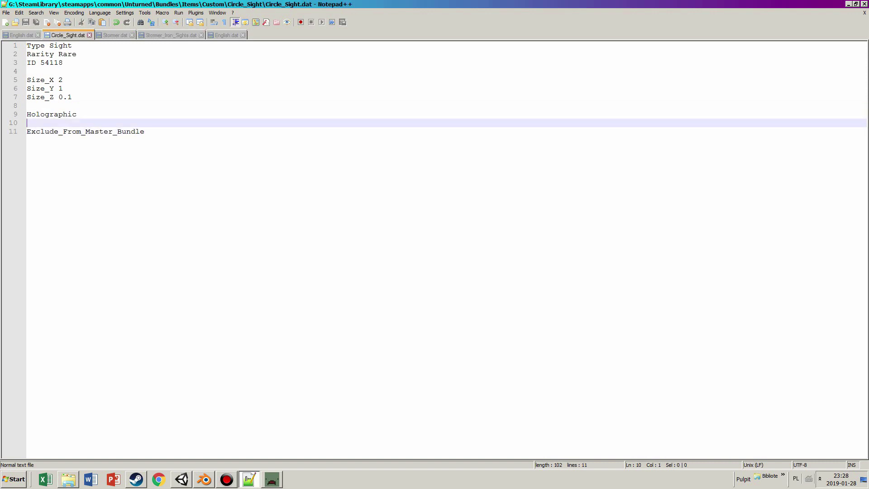
- Switch to Windows Explorer, look at Unturned's Bundles folder and return to the Custom folder
key(alt+Tab)
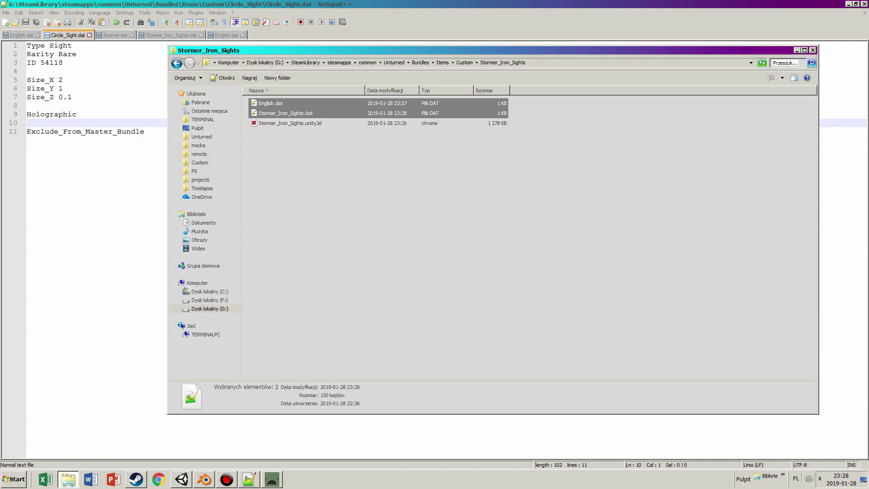
click(420, 62)
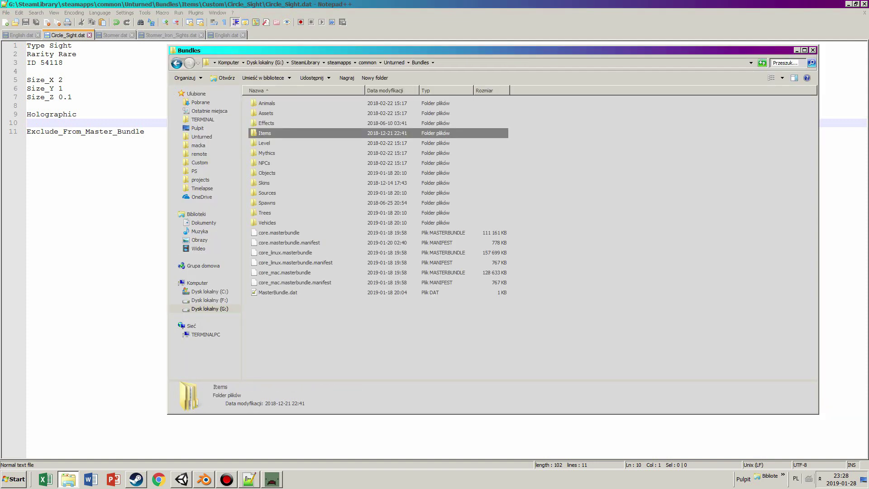
click(200, 162)
drag(295, 171, 296, 103)
click(296, 171)
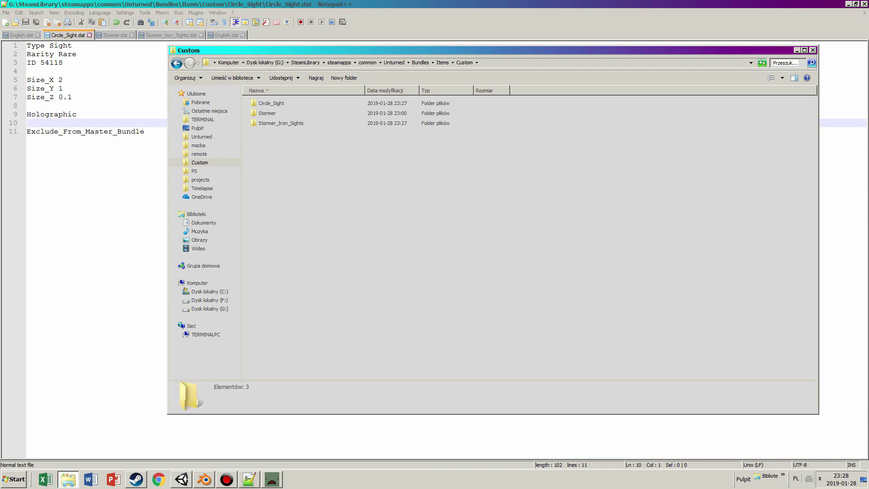
- Check Unturned's loading progress, switch back to Notepad++ and reload the externally modified .dat files
click(271, 479)
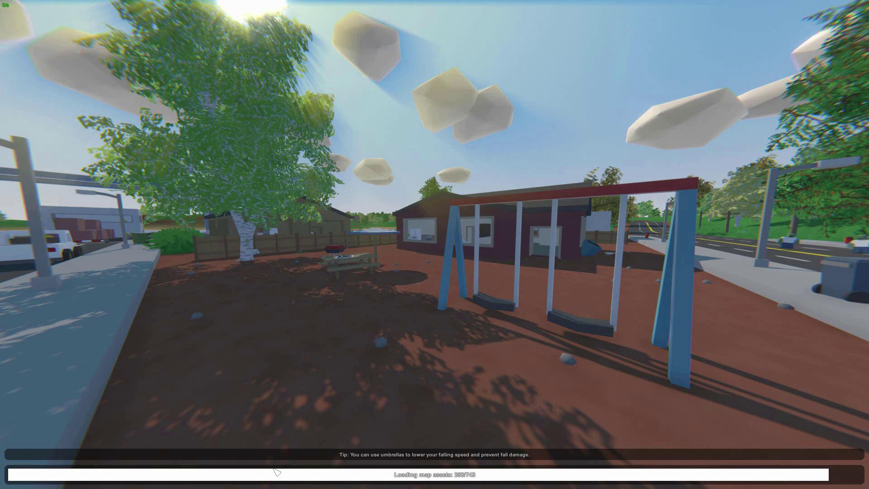
key(alt+Tab)
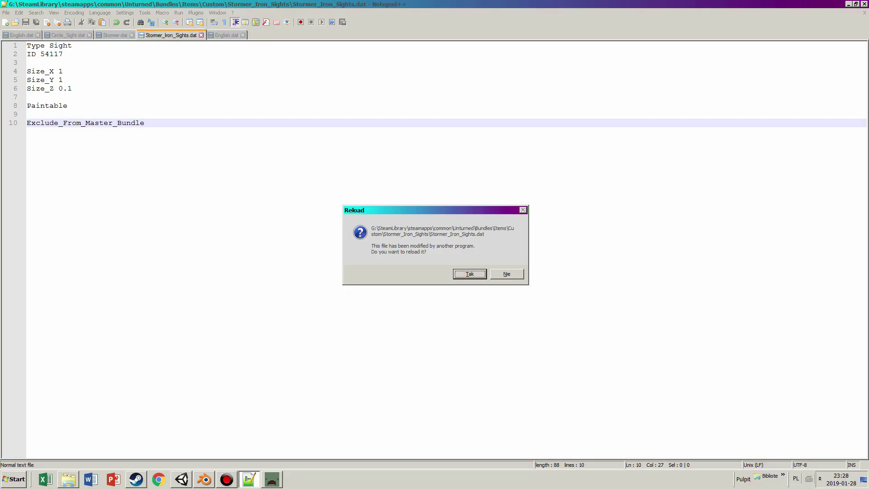
key(Return)
key(Return)
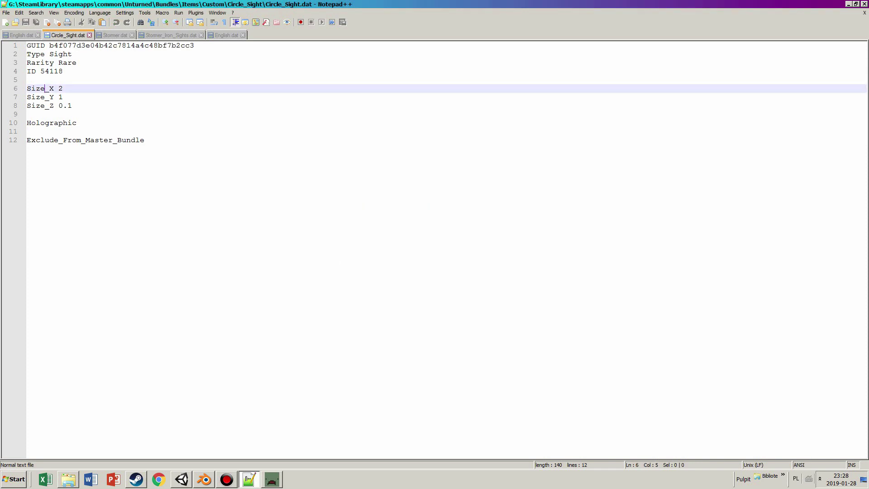
- Look up the weapon's ID near the beginning of Stormer.dat
click(115, 35)
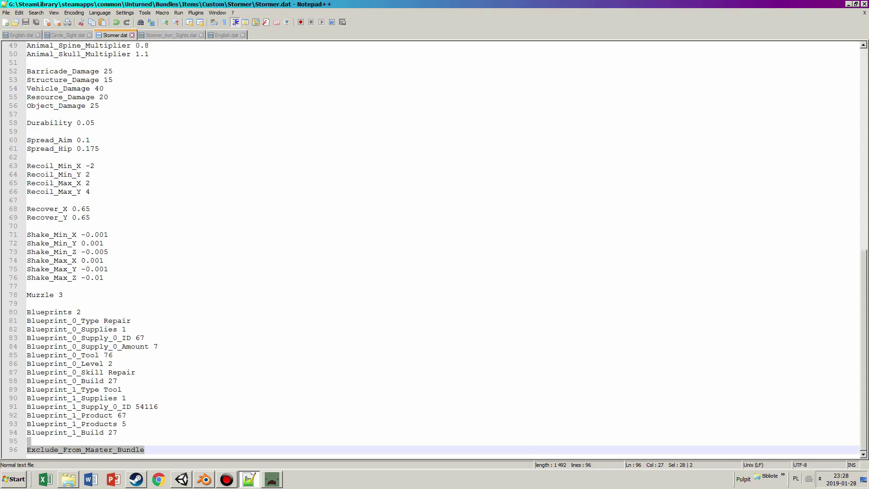
scroll(442, 250, up, 16)
drag(63, 88, 41, 89)
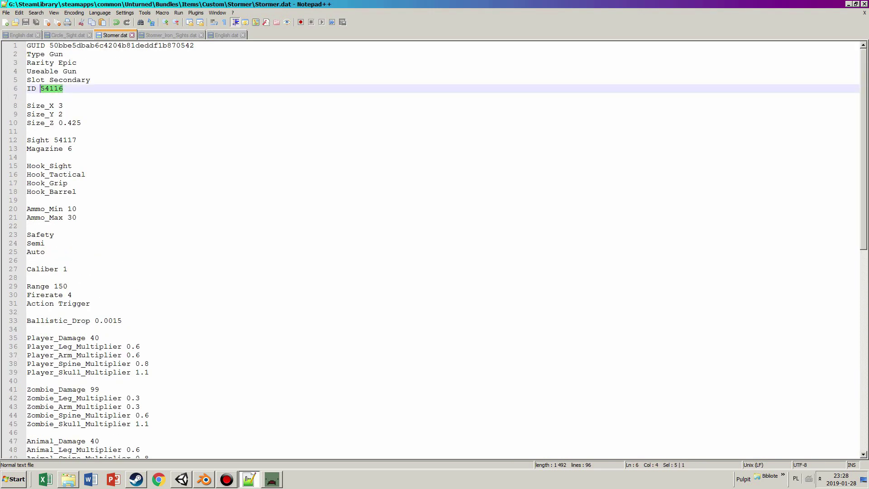
- Switch to Unturned and start a singleplayer game
click(274, 480)
click(66, 85)
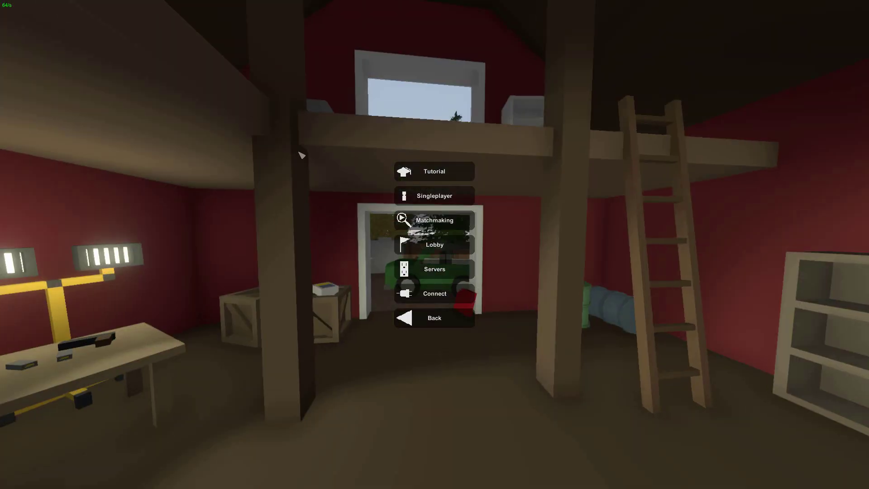
click(417, 199)
click(262, 129)
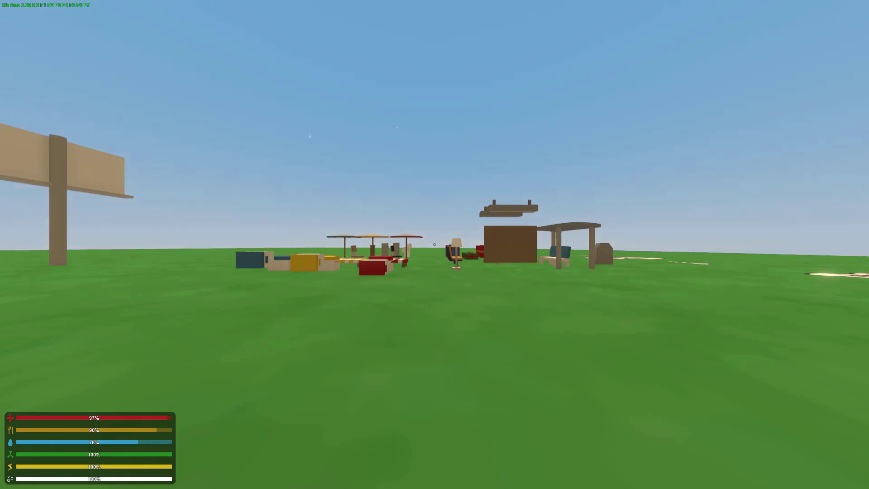
- Run the /weather and /day commands in the world chat
text(j/weathe)
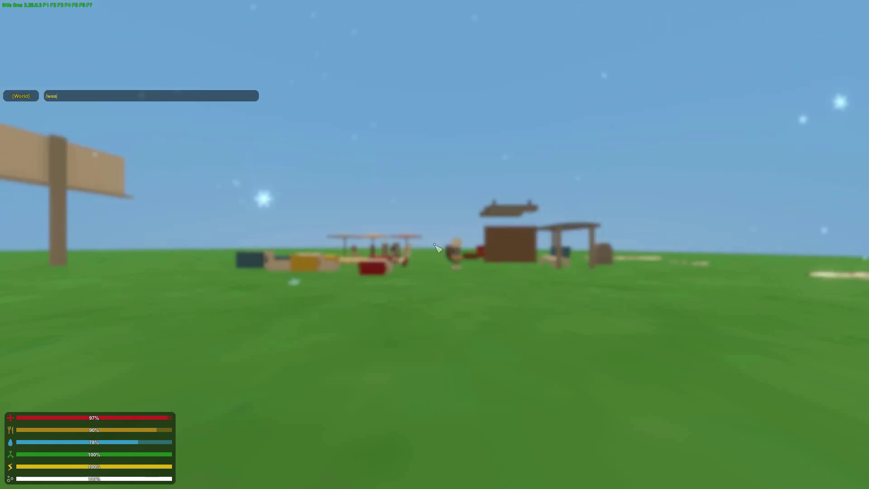
text(r 0)
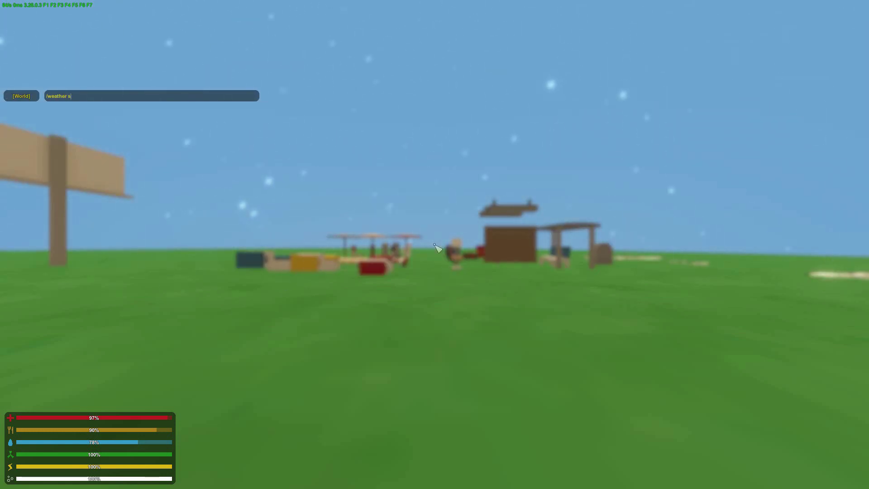
key(Return)
text(j/day)
key(Return)
- Equip the primary gun, check its attachment slots and view the character holding it from the free orbiting camera
key(1)
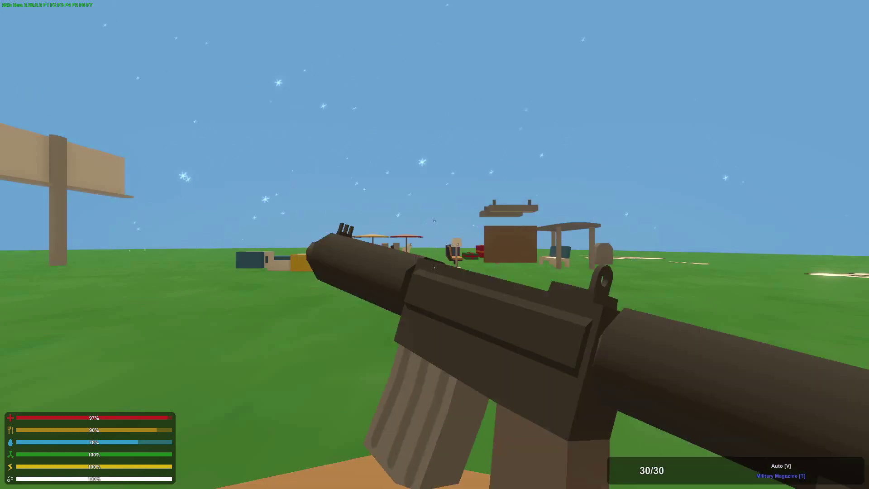
key(t)
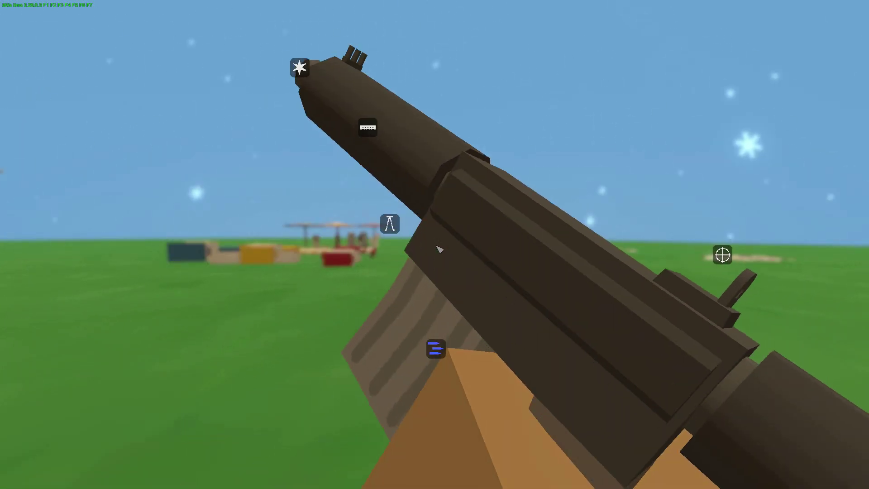
key(shift+F1)
key(s)
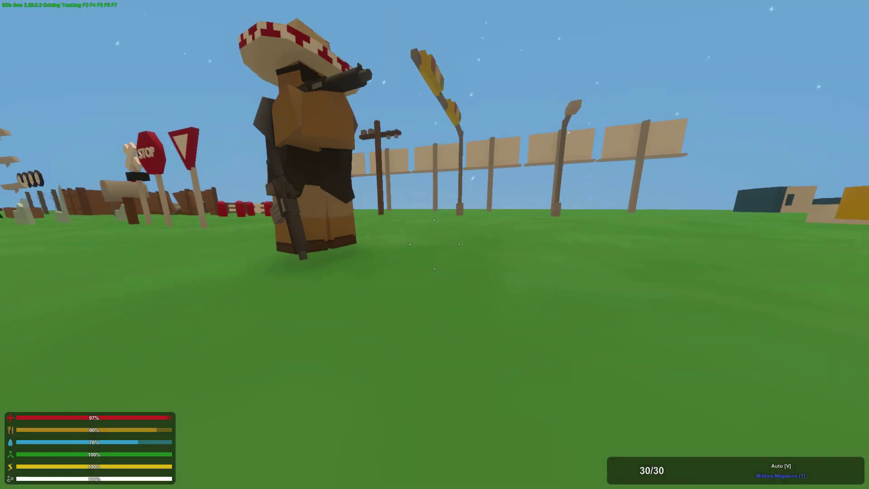
key(w)
key(s)
text(d)
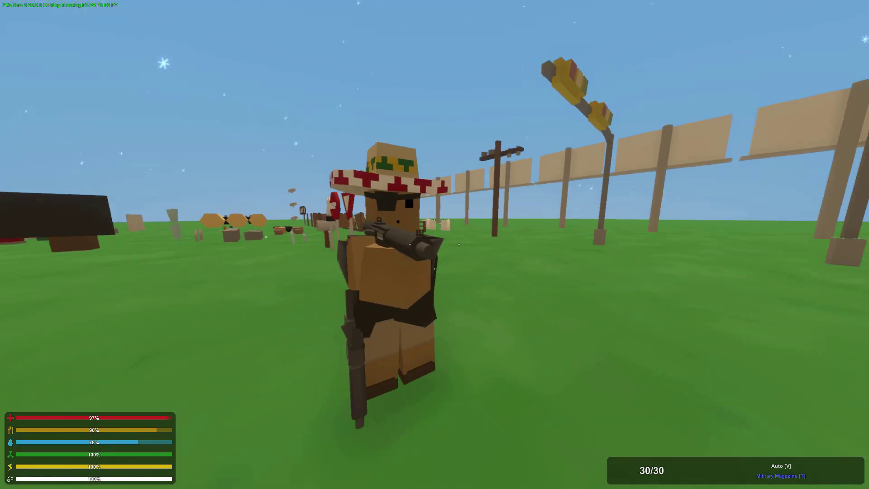
- Set the time to daytime with the /day chat command and leave the orbiting camera
text(aj/day)
key(Return)
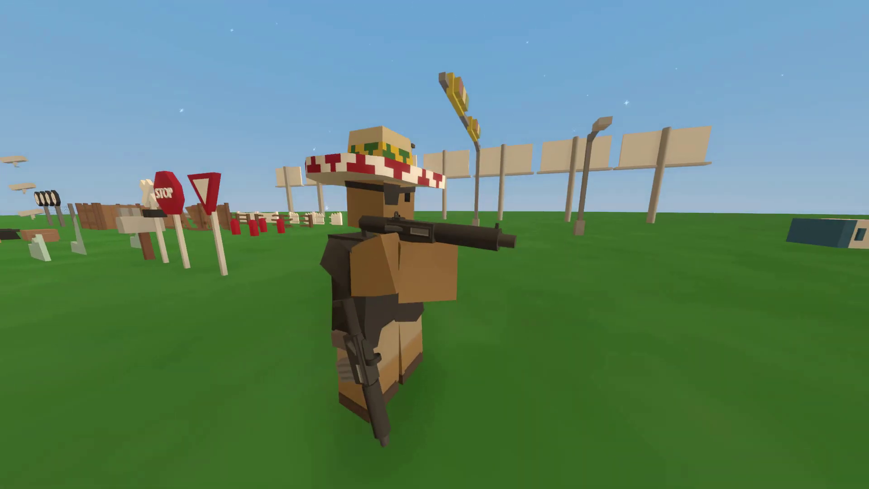
key(F1)
key(F2)
- Detach the iron sights from the gun and inspect the detached item in the inventory
key(t)
key(t)
key(s)
key(t)
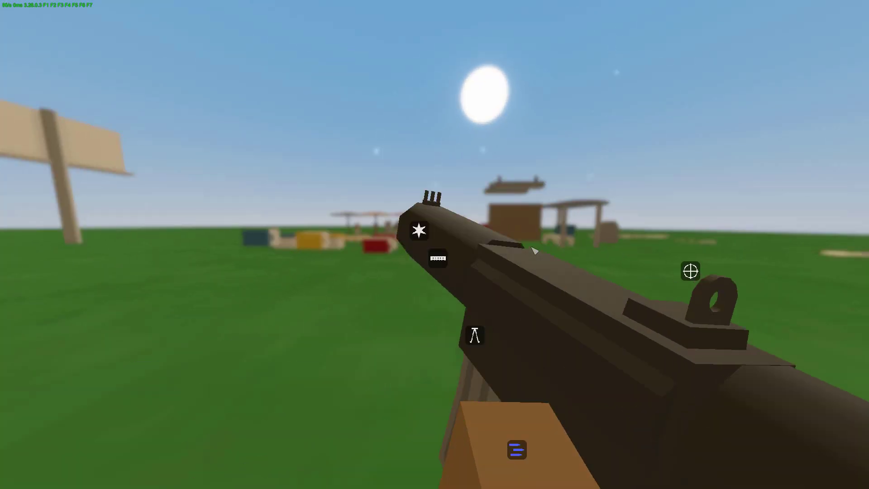
click(727, 256)
key(g)
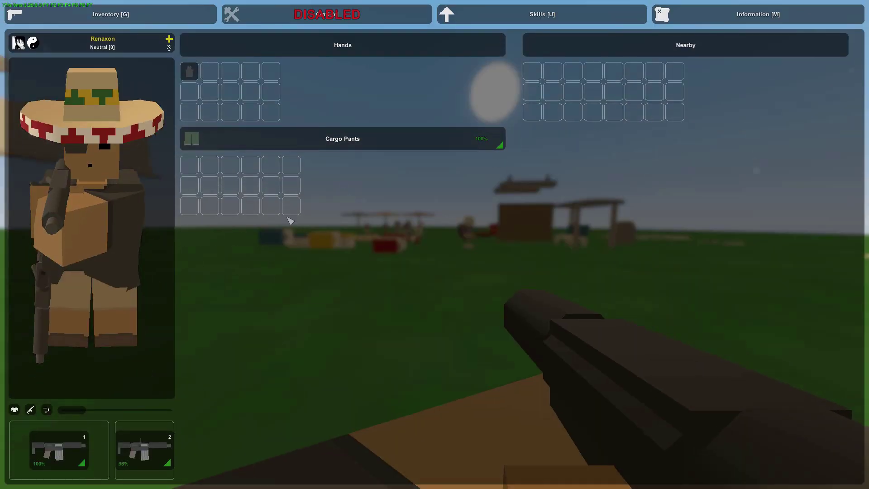
right_click(189, 75)
- Add the custom Circle Sight to the inventory with the /give chat command
text(gj/give 54116)
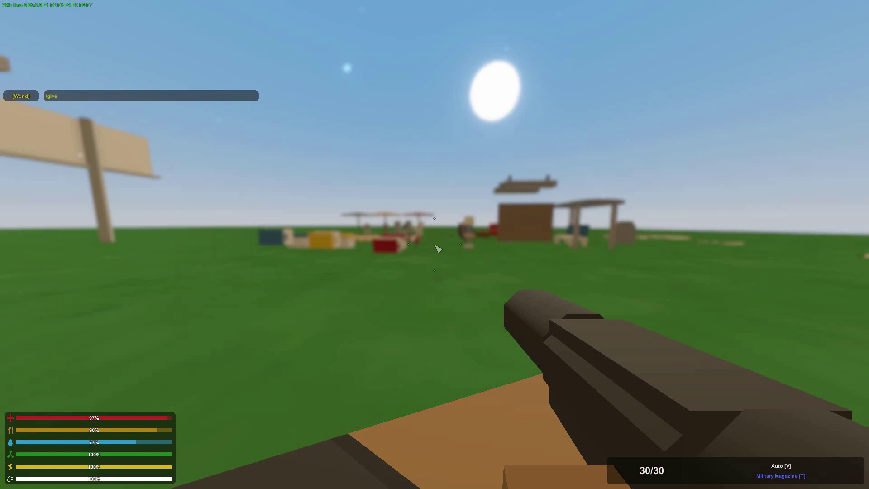
key(Return)
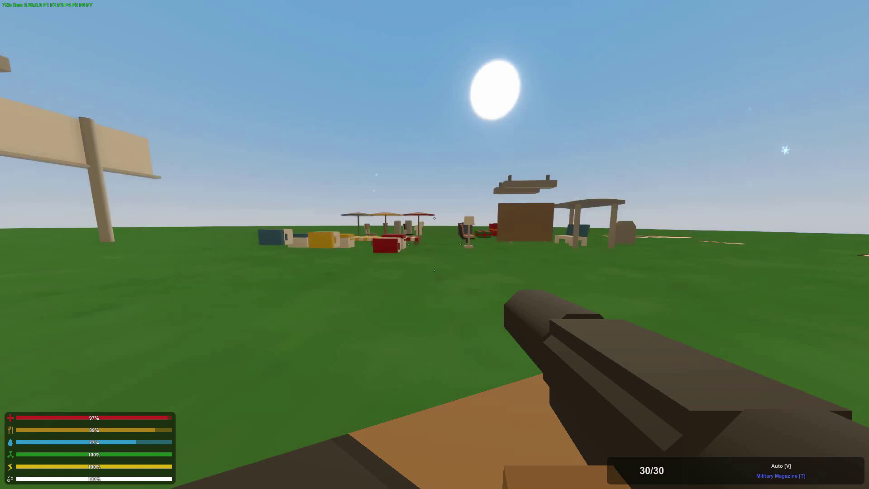
text(j/give 54116)
key(Return)
- Mount the Stormer Iron Sights on the gun
key(t)
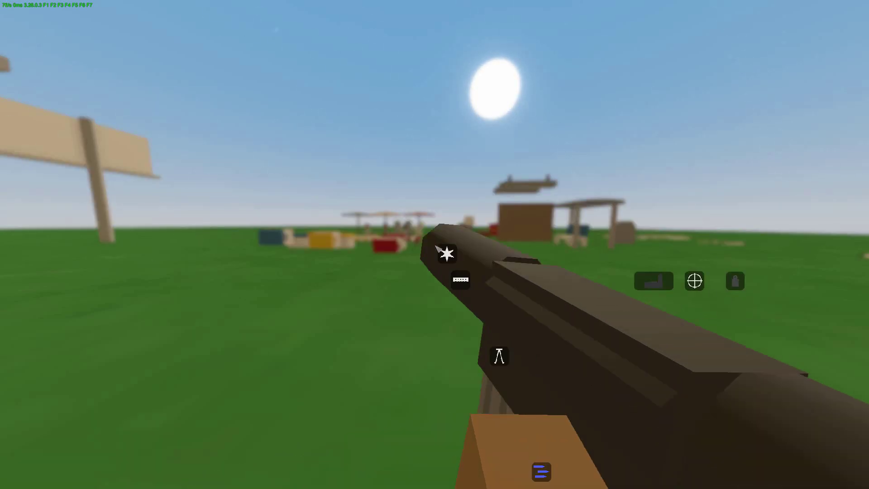
click(766, 256)
key(t)
- Aim through the iron sights and fire several shots to test their alignment
right_click(434, 244)
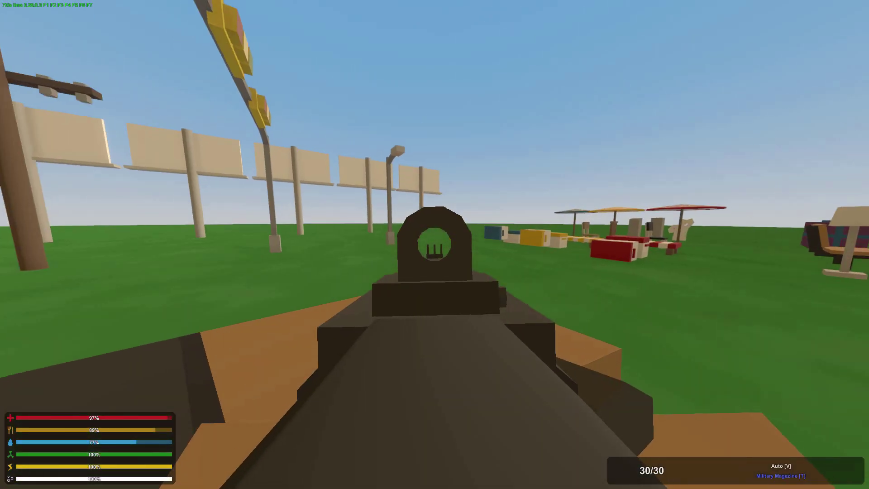
click(434, 244)
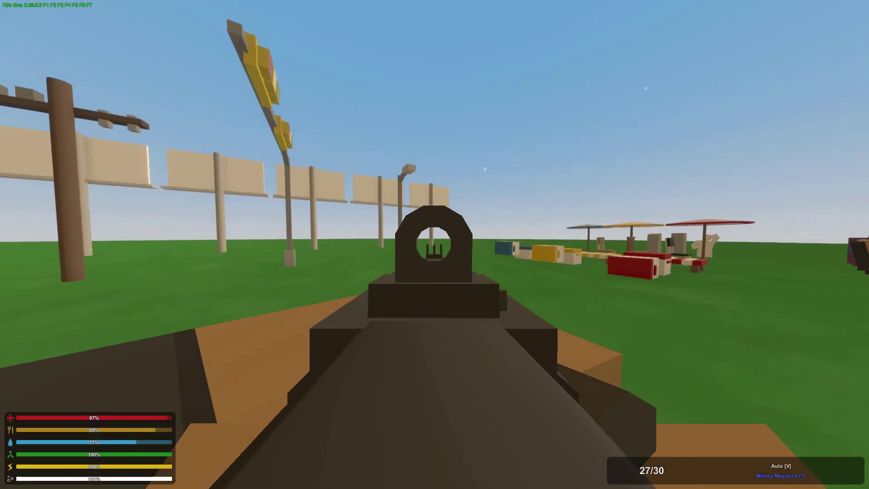
click(434, 244)
click(435, 244)
click(434, 245)
click(435, 244)
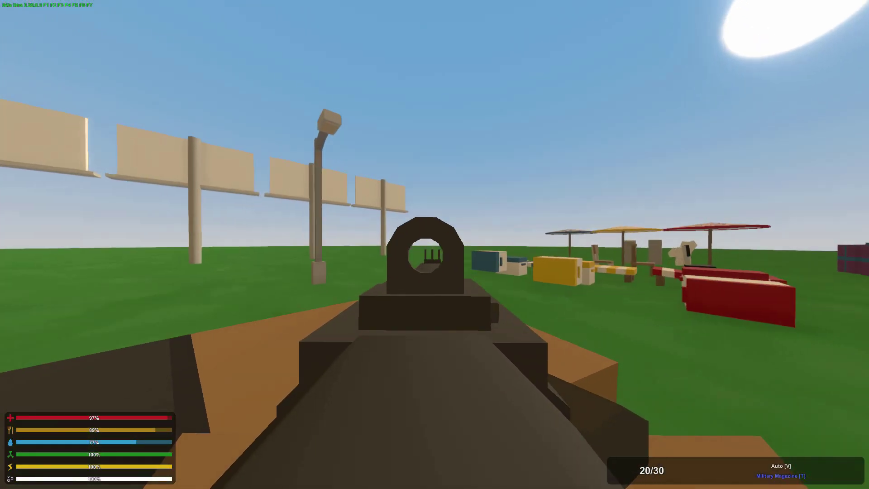
click(434, 244)
click(434, 244)
click(434, 245)
- Replace the gun's iron sights with the Circle Sight
key(t)
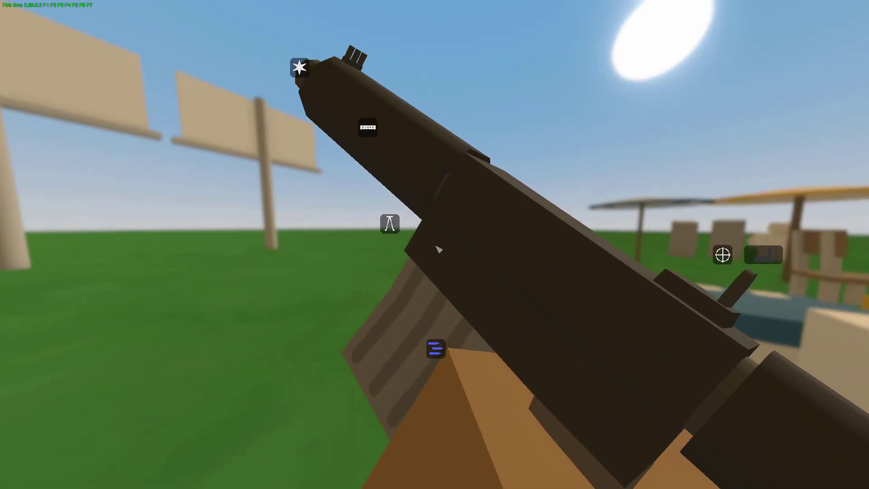
key(t)
key(t)
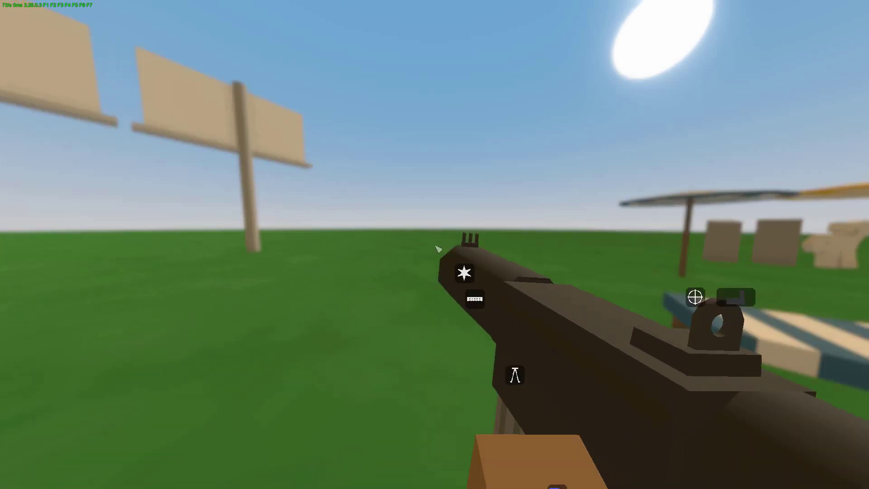
key(t)
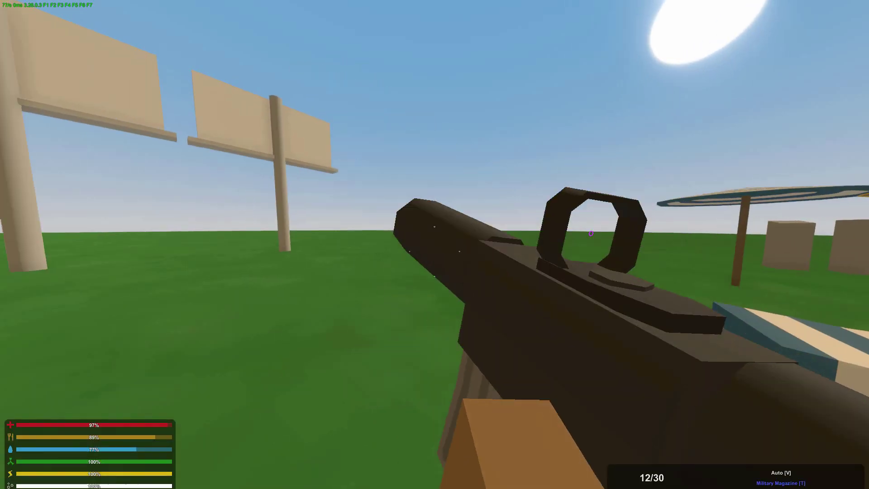
- Aim through the Circle Sight and fire repeated shots at the distant billboards to test its reticle
right_click(434, 244)
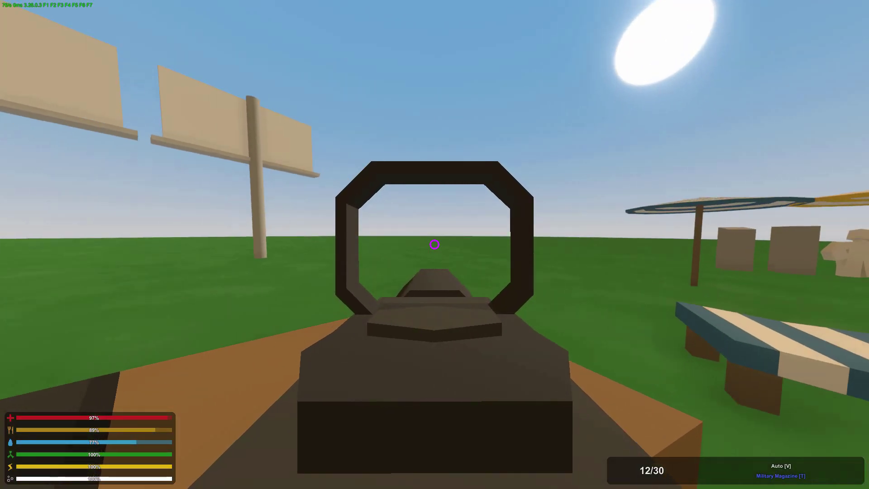
right_click(434, 245)
key(t)
key(t)
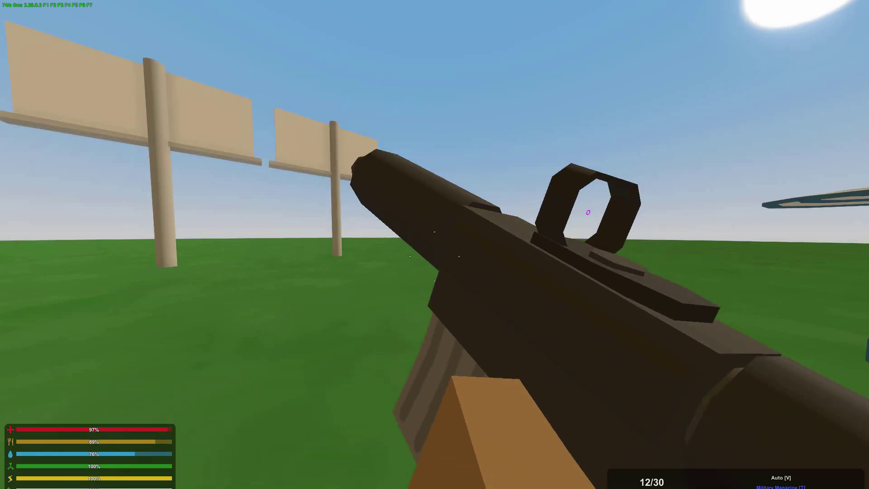
right_click(435, 244)
click(434, 245)
click(435, 245)
click(434, 244)
click(435, 244)
click(435, 244)
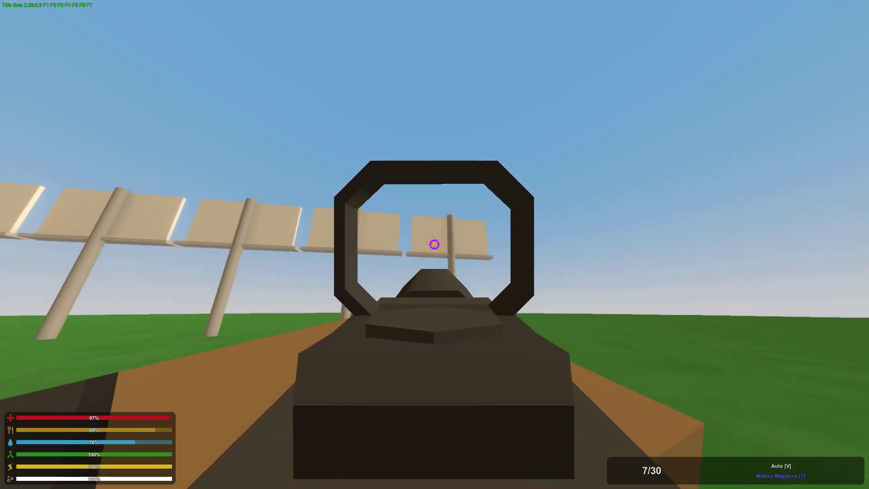
click(435, 244)
click(434, 244)
click(434, 244)
click(434, 245)
right_click(434, 245)
- Take the Circle Sight off the gun and mount the Stormer Iron Sights again
key(t)
click(721, 254)
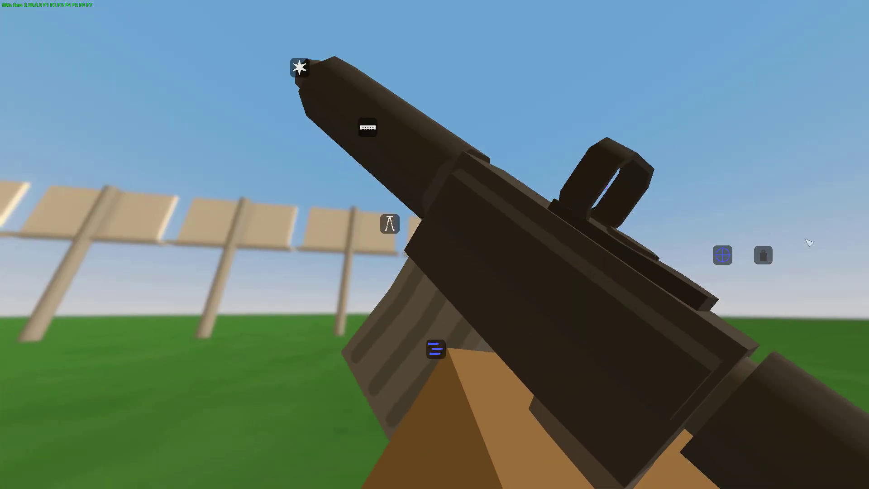
click(763, 254)
key(t)
- Aim through the remounted iron sights and fire the remaining rounds at the billboards
right_click(435, 244)
click(434, 245)
click(434, 245)
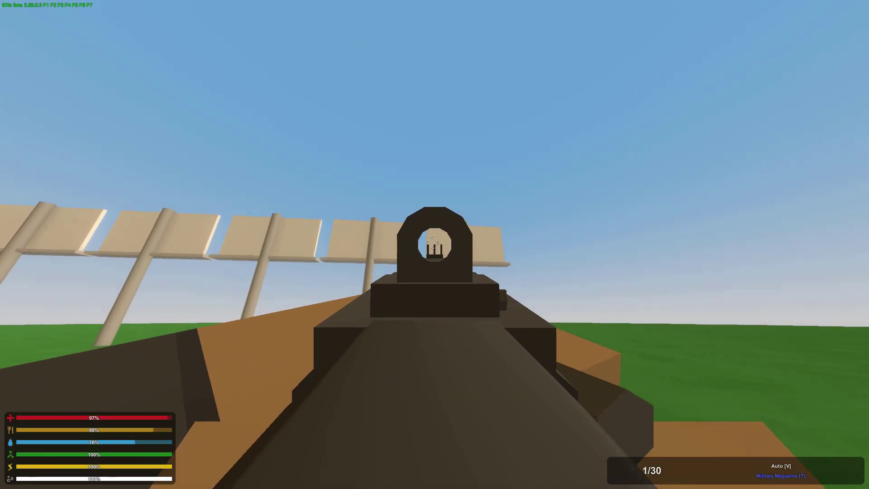
click(435, 244)
right_click(434, 244)
key(g)
key(g)
- Remove the Stormer Iron Sights, leaving the gun without a sight
key(t)
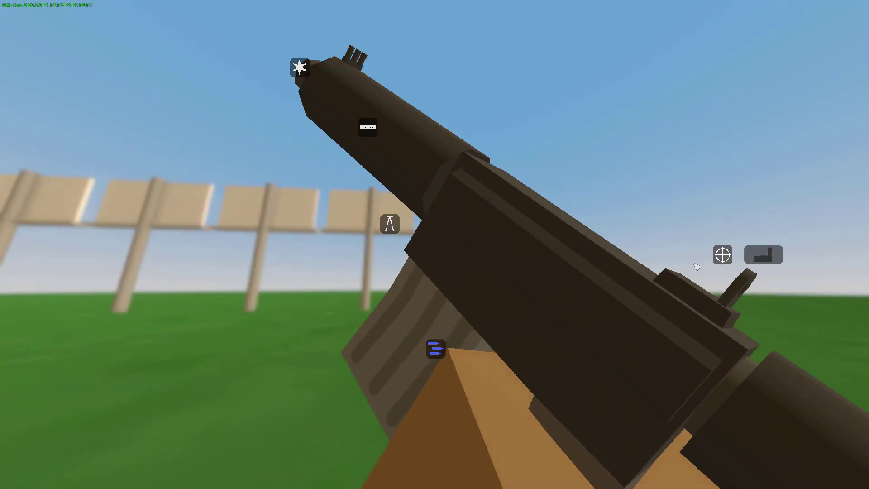
click(721, 254)
key(t)
- Check the item details of the Stormer Iron Sights in the inventory
key(g)
right_click(205, 74)
right_click(224, 76)
right_click(236, 79)
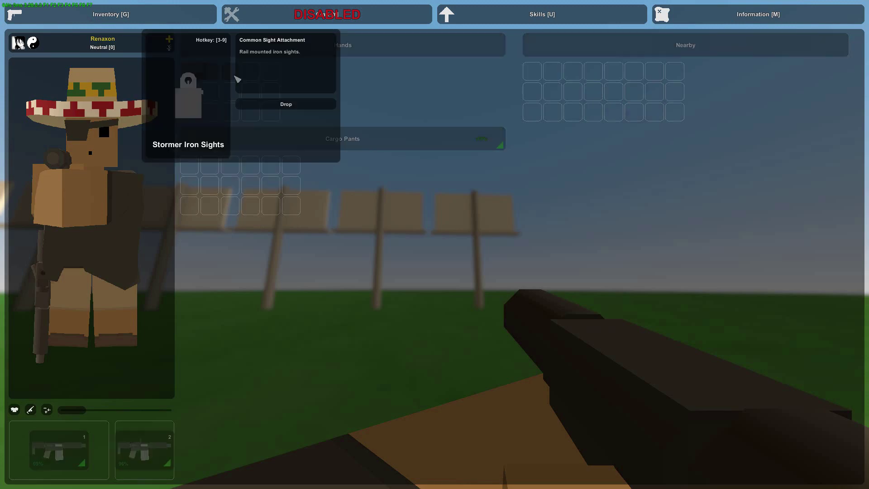
right_click(235, 80)
key(g)
- View the sights available for the gun in its attachment display
key(t)
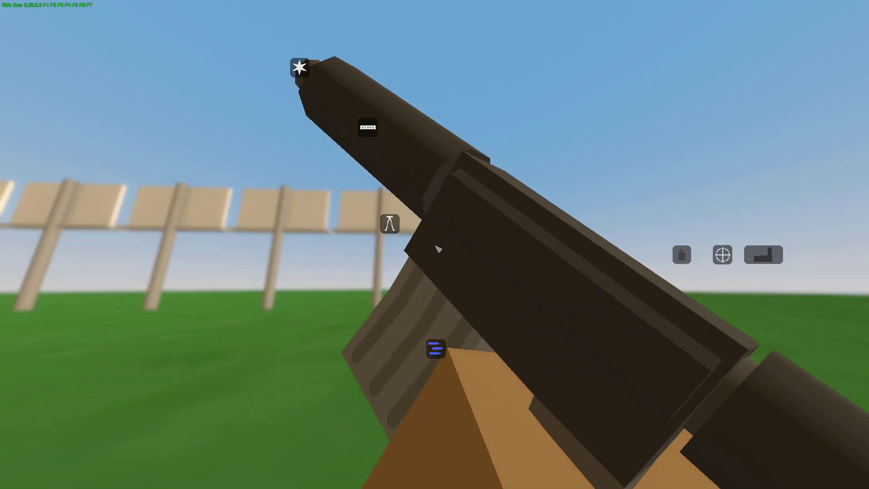
key(t)
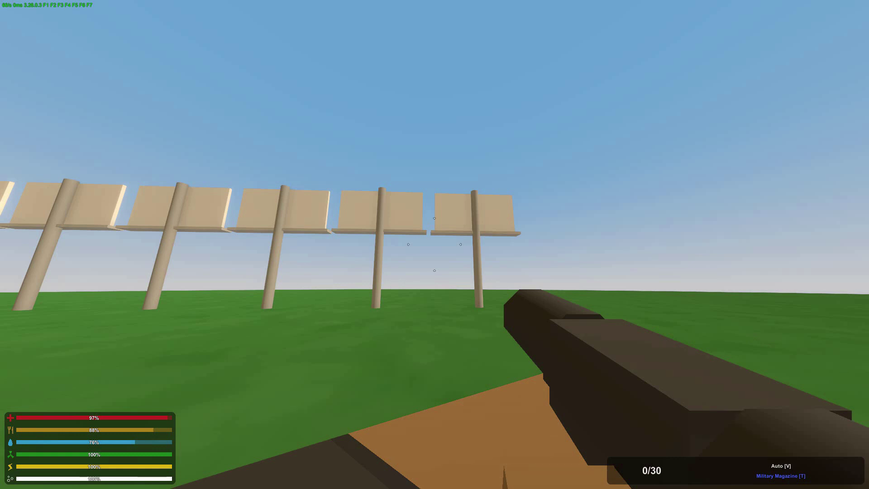
key(g)
key(g)
key(t)
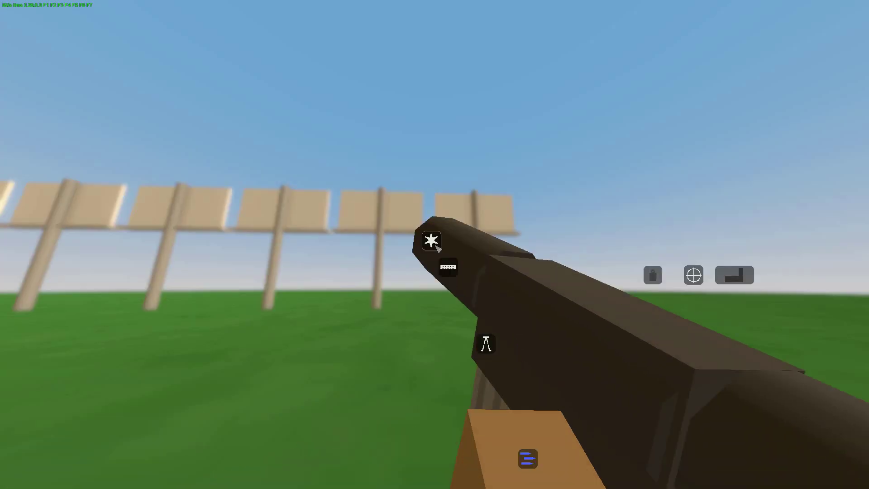
key(t)
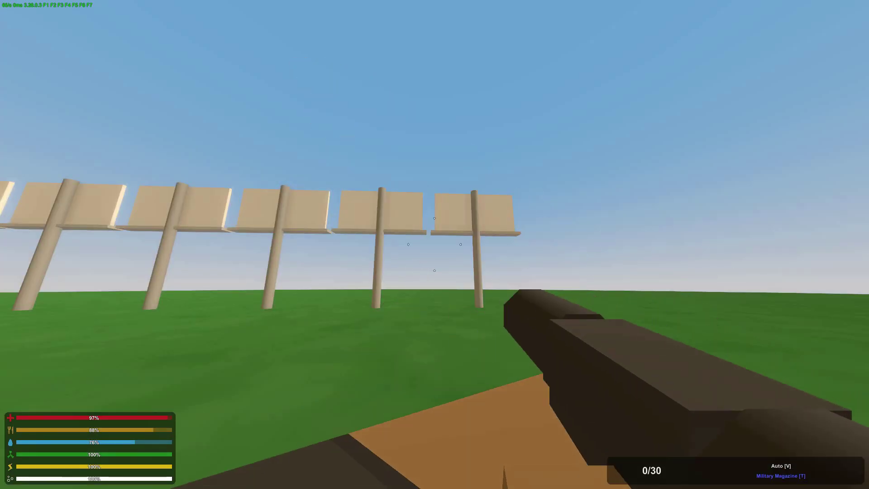